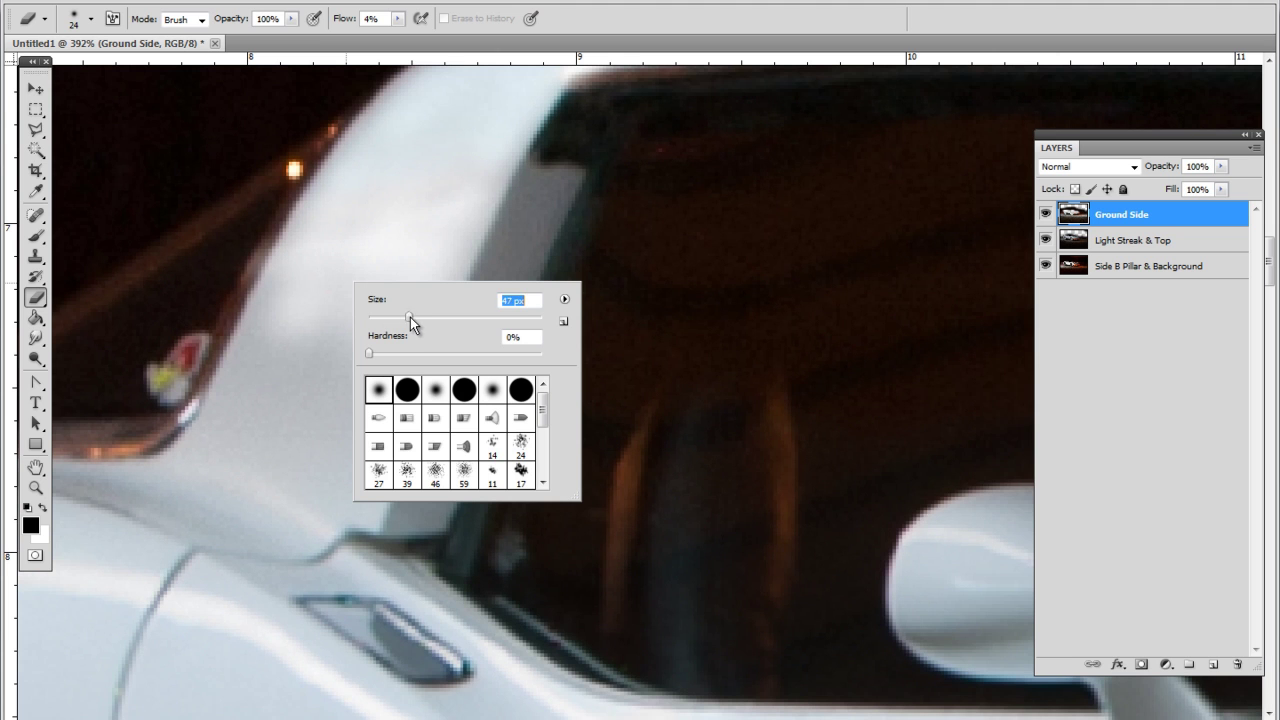
# - Set the eraser's flow to 48% and toggle the Ground Side layer's visibility to compare the rear roof pillar
pyautogui.click(397, 20)
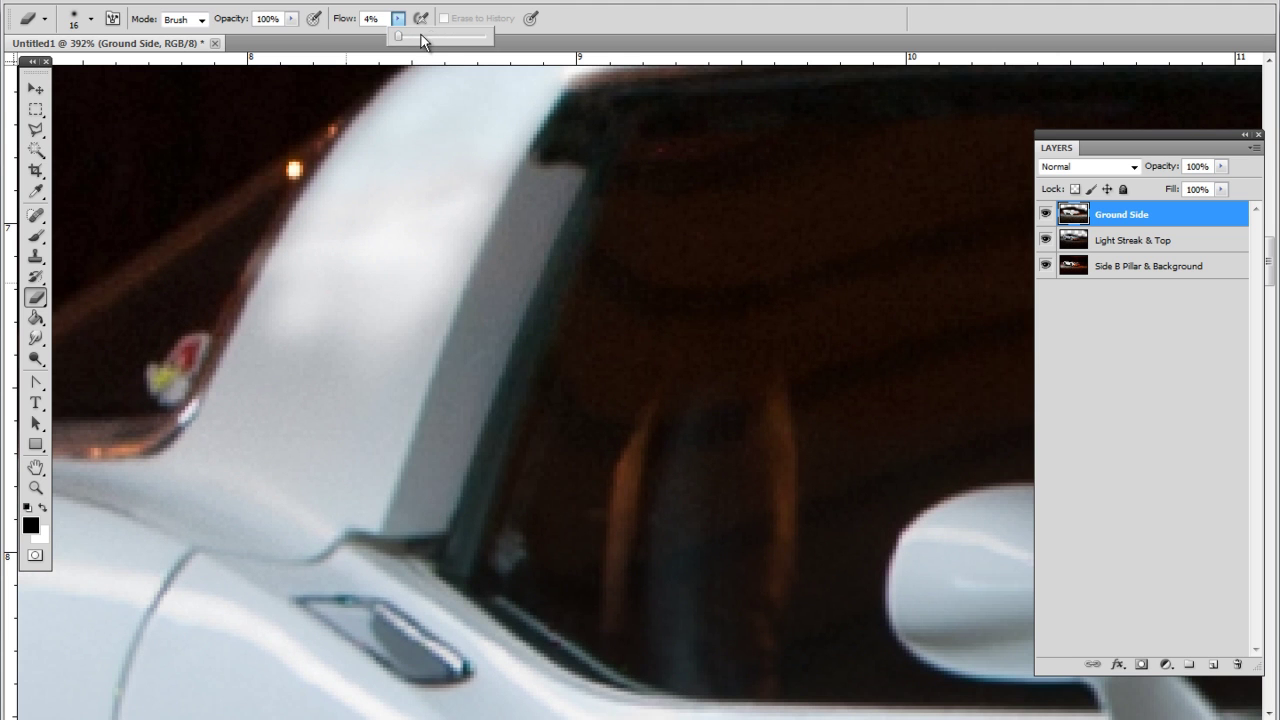
pyautogui.click(1045, 215)
pyautogui.click(1045, 215)
pyautogui.moveTo(272, 336); pyautogui.dragTo(389, 337)
pyautogui.moveTo(314, 311); pyautogui.dragTo(403, 570)
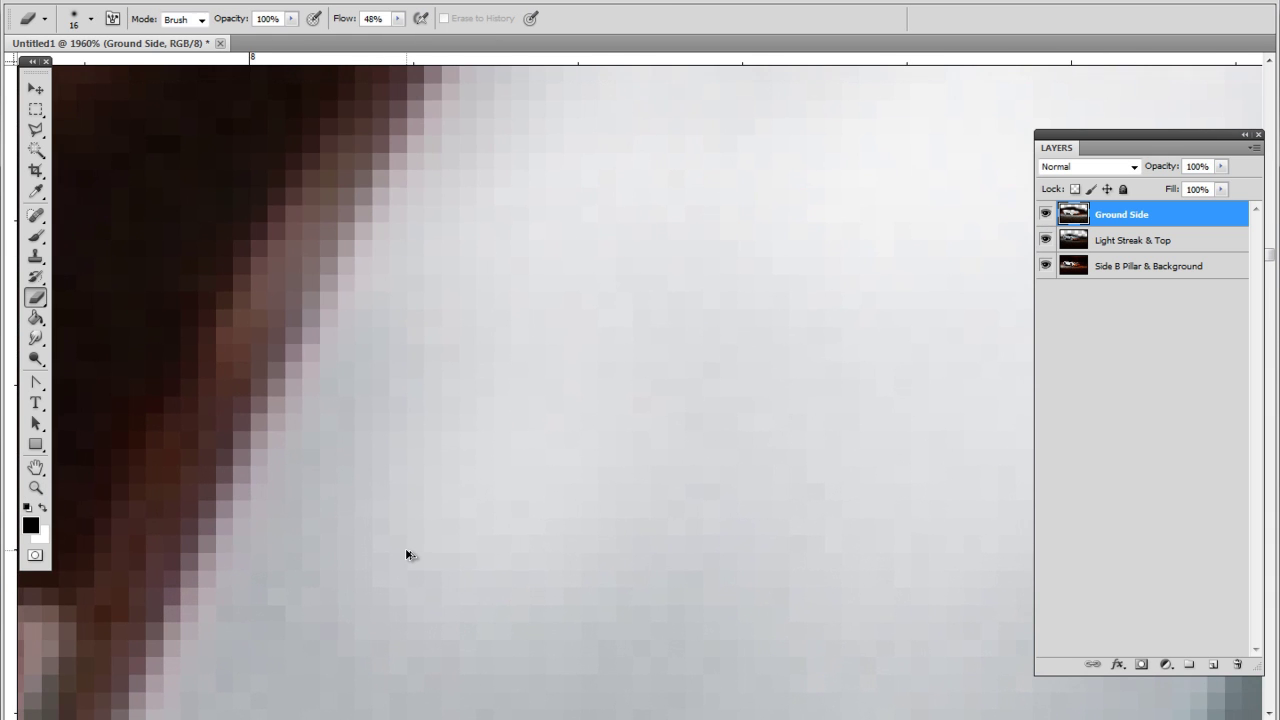
pyautogui.hotkey('ctrl', 'alt', 'z')
pyautogui.hotkey('ctrl', 'alt', 'z')
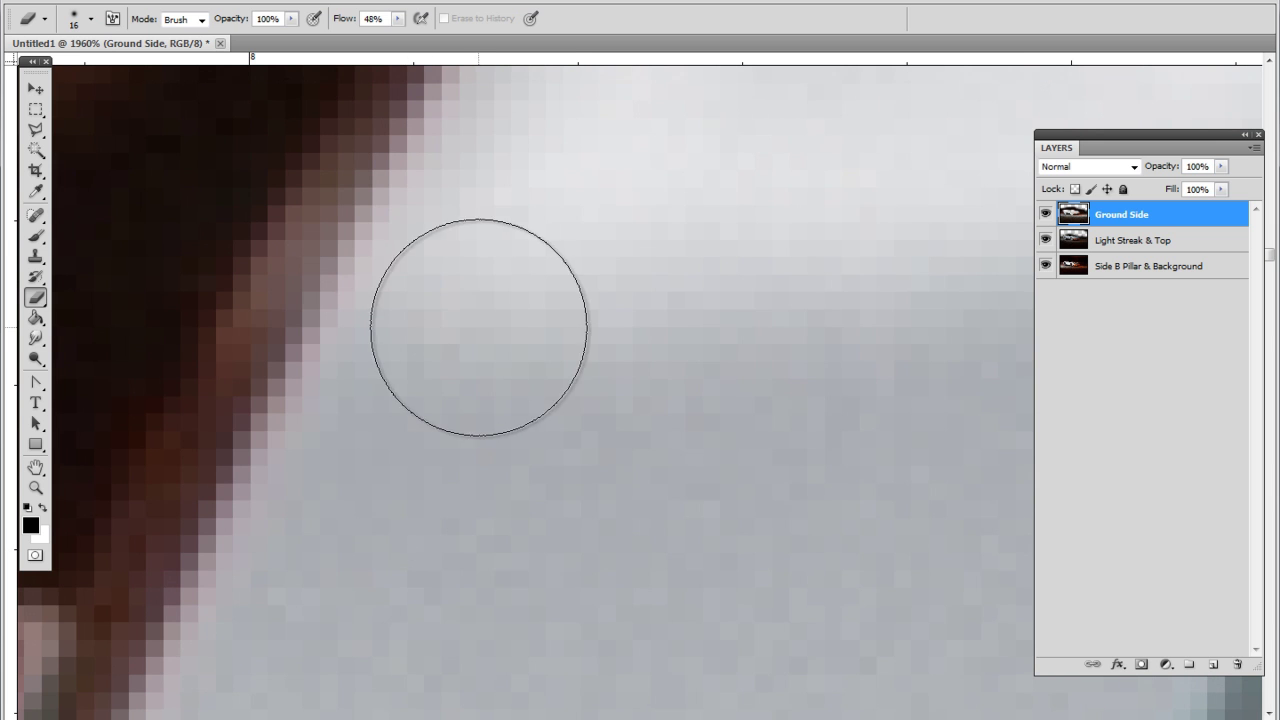
# - Set the eraser size to 8 px and erase the Ground Side layer along the middle of the car's rear roof pillar
pyautogui.rightClick(594, 341)
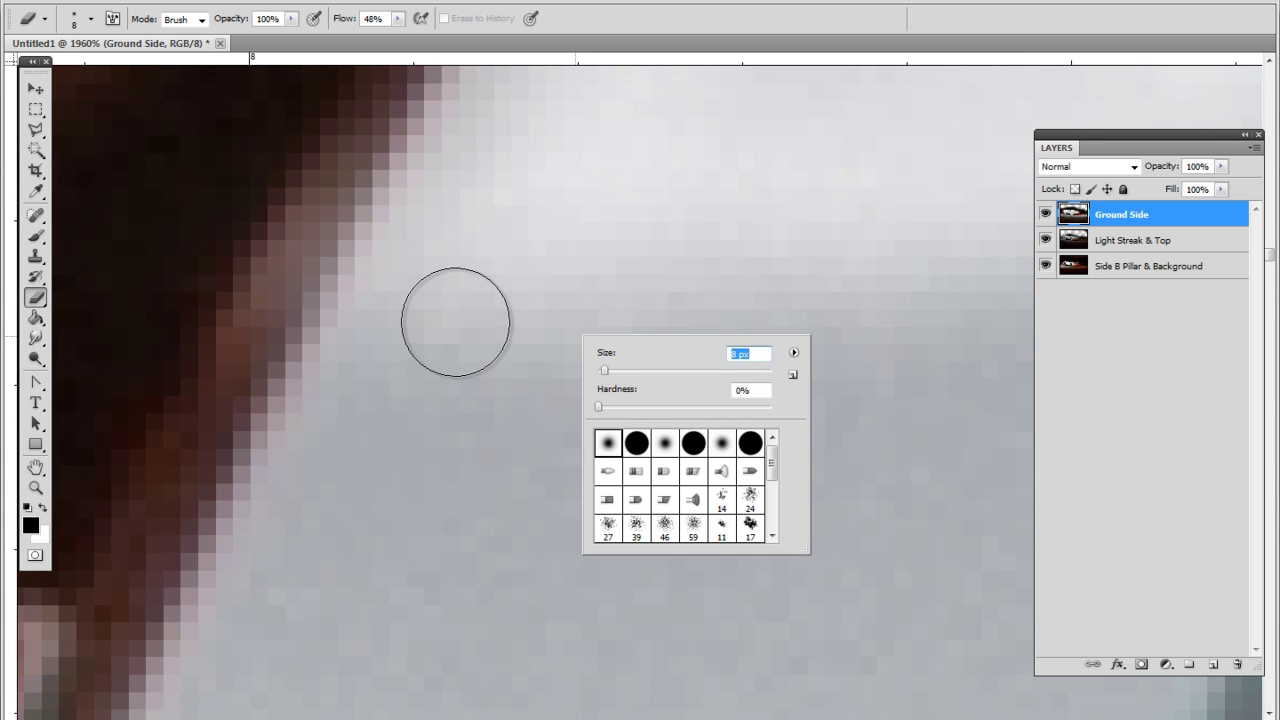
pyautogui.moveTo(457, 323)
pyautogui.mouseDown()
pyautogui.moveTo(289, 523)
pyautogui.moveTo(353, 486)
pyautogui.moveTo(631, 243)
pyautogui.moveTo(720, 286)
pyautogui.moveTo(665, 410)
pyautogui.mouseUp()
pyautogui.press('space')
pyautogui.moveTo(455, 511); pyautogui.dragTo(690, 167)
pyautogui.moveTo(479, 195)
pyautogui.mouseDown()
pyautogui.moveTo(514, 213)
pyautogui.moveTo(378, 456)
pyautogui.moveTo(475, 311)
pyautogui.moveTo(548, 152)
pyautogui.moveTo(410, 457)
pyautogui.moveTo(302, 644)
pyautogui.moveTo(460, 460)
pyautogui.moveTo(609, 320)
pyautogui.moveTo(588, 313)
pyautogui.moveTo(696, 320)
pyautogui.moveTo(850, 245)
pyautogui.moveTo(469, 551)
pyautogui.mouseUp()
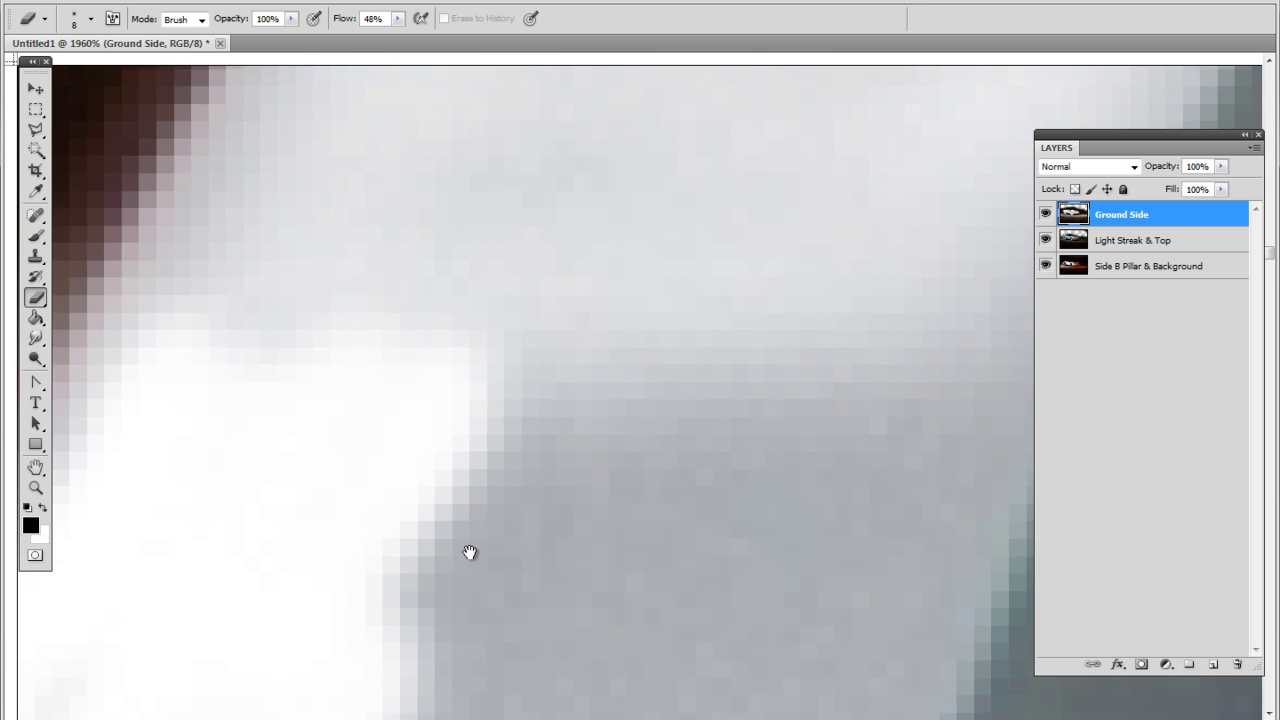
pyautogui.moveTo(474, 425); pyautogui.dragTo(574, 471)
pyautogui.moveTo(445, 130)
pyautogui.mouseDown()
pyautogui.moveTo(218, 519)
pyautogui.moveTo(415, 179)
pyautogui.moveTo(368, 215)
pyautogui.moveTo(207, 472)
pyautogui.moveTo(476, 76)
pyautogui.moveTo(398, 401)
pyautogui.moveTo(636, 173)
pyautogui.moveTo(697, 137)
pyautogui.moveTo(629, 434)
pyautogui.moveTo(720, 351)
pyautogui.mouseUp()
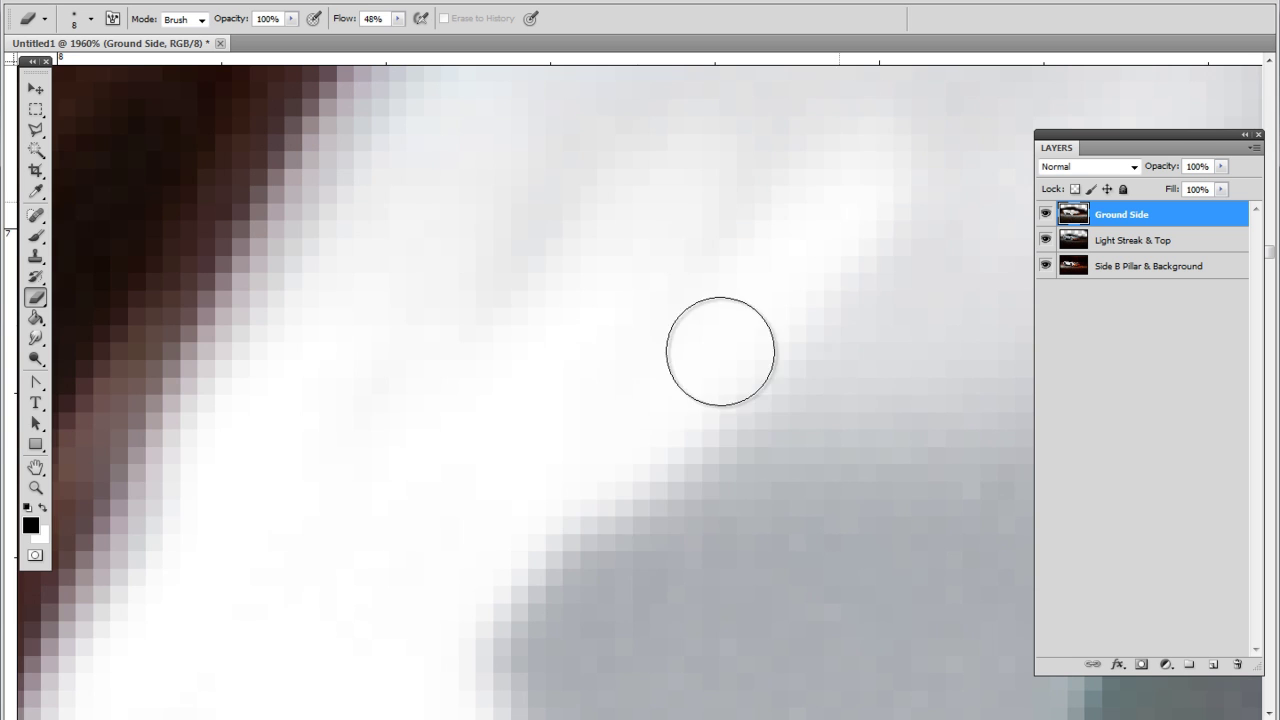
# - Erase the Ground Side layer across the upper part of the rear roof pillar, below the roof curve
pyautogui.moveTo(572, 320); pyautogui.dragTo(471, 533)
pyautogui.moveTo(282, 606)
pyautogui.mouseDown()
pyautogui.moveTo(497, 469)
pyautogui.moveTo(393, 452)
pyautogui.moveTo(383, 386)
pyautogui.moveTo(318, 369)
pyautogui.moveTo(323, 309)
pyautogui.moveTo(298, 369)
pyautogui.mouseUp()
pyautogui.moveTo(659, 274); pyautogui.dragTo(650, 241)
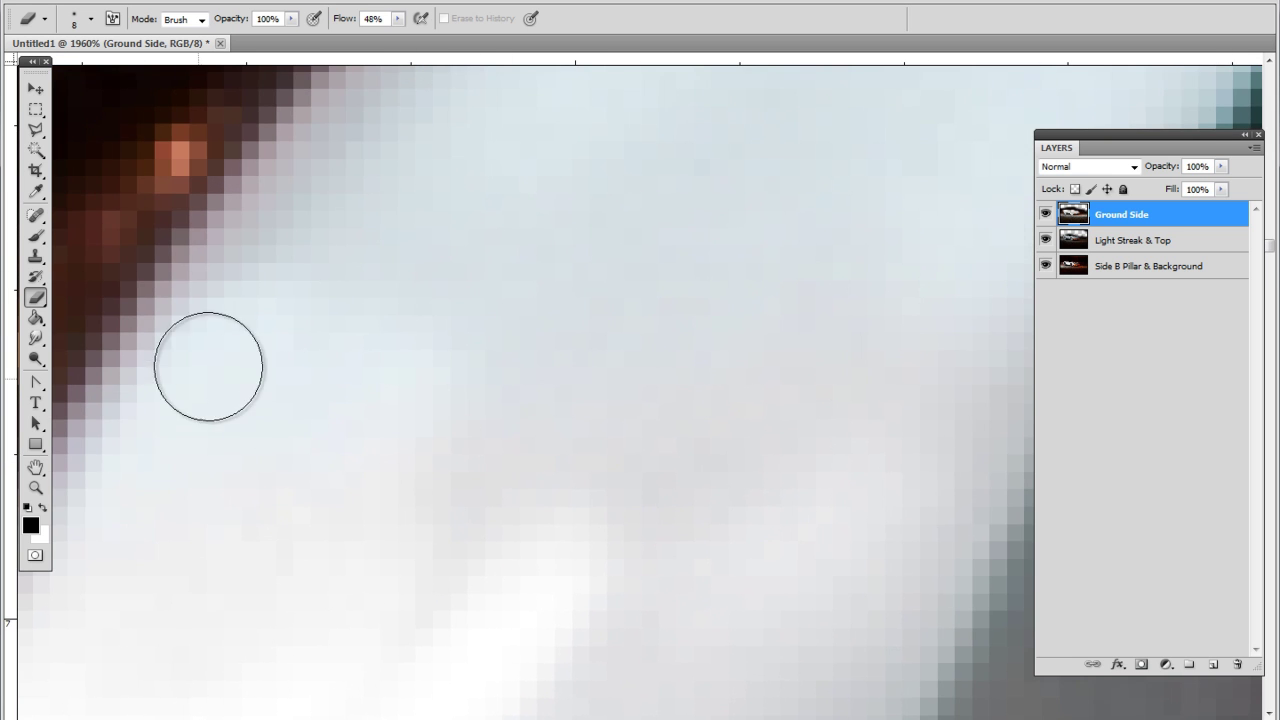
pyautogui.moveTo(516, 411)
pyautogui.mouseDown()
pyautogui.moveTo(499, 582)
pyautogui.moveTo(511, 654)
pyautogui.mouseUp()
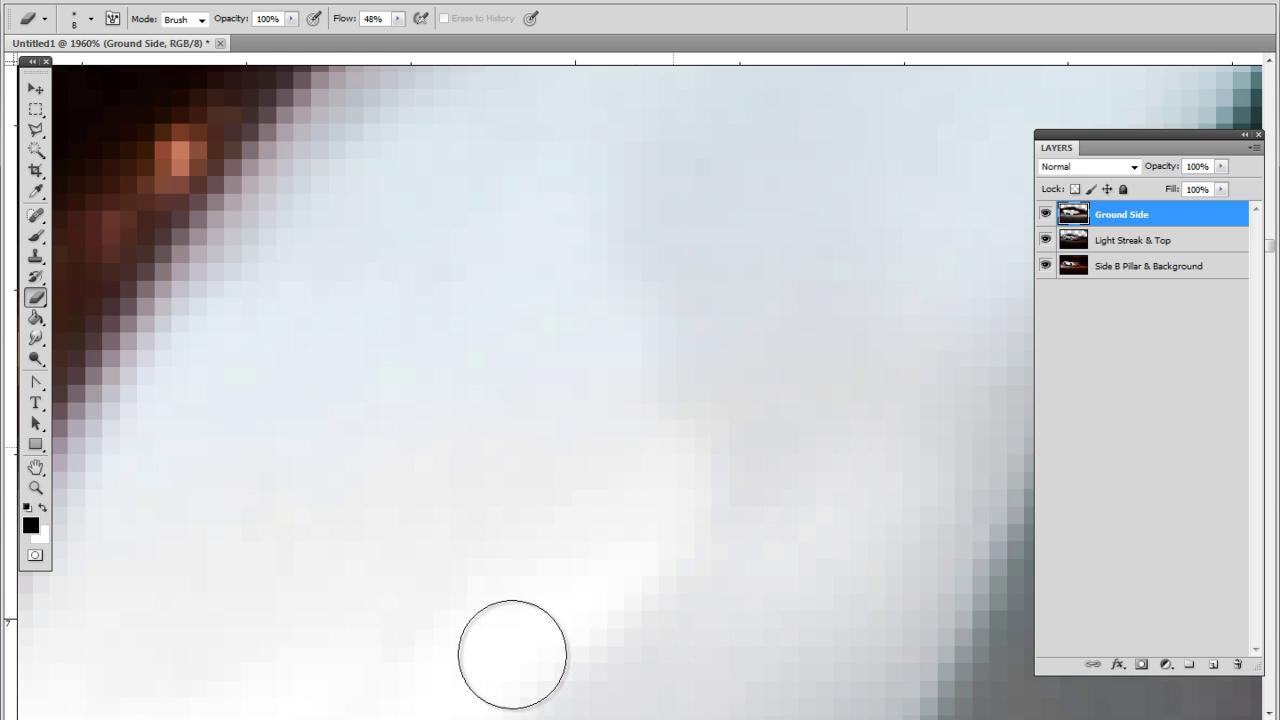
pyautogui.moveTo(757, 537)
pyautogui.mouseDown()
pyautogui.moveTo(871, 228)
pyautogui.moveTo(867, 120)
pyautogui.moveTo(906, 154)
pyautogui.moveTo(893, 436)
pyautogui.moveTo(974, 271)
pyautogui.moveTo(918, 492)
pyautogui.moveTo(796, 633)
pyautogui.moveTo(836, 466)
pyautogui.moveTo(645, 576)
pyautogui.moveTo(582, 548)
pyautogui.moveTo(444, 568)
pyautogui.moveTo(583, 237)
pyautogui.mouseUp()
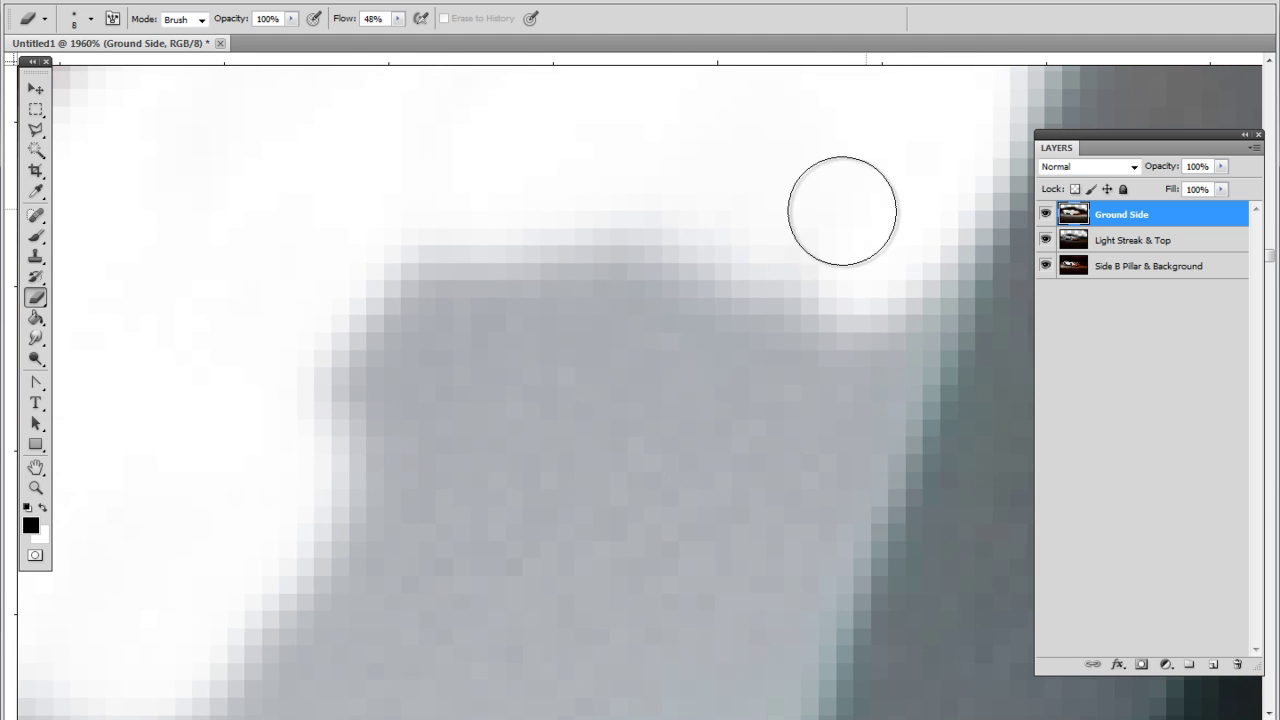
# - Erase the remaining grey area of the rear roof pillar between the rear glass edge and the side window edge
pyautogui.moveTo(840, 214)
pyautogui.mouseDown()
pyautogui.moveTo(856, 335)
pyautogui.moveTo(819, 469)
pyautogui.moveTo(909, 261)
pyautogui.moveTo(726, 612)
pyautogui.moveTo(597, 528)
pyautogui.moveTo(660, 545)
pyautogui.moveTo(623, 576)
pyautogui.moveTo(536, 419)
pyautogui.moveTo(536, 493)
pyautogui.moveTo(568, 469)
pyautogui.moveTo(361, 424)
pyautogui.moveTo(347, 532)
pyautogui.moveTo(266, 460)
pyautogui.moveTo(275, 540)
pyautogui.mouseUp()
pyautogui.moveTo(540, 509)
pyautogui.mouseDown()
pyautogui.moveTo(735, 256)
pyautogui.moveTo(709, 171)
pyautogui.moveTo(823, 389)
pyautogui.moveTo(900, 386)
pyautogui.moveTo(952, 301)
pyautogui.moveTo(907, 520)
pyautogui.moveTo(940, 482)
pyautogui.mouseUp()
pyautogui.moveTo(722, 624); pyautogui.dragTo(698, 279)
pyautogui.moveTo(882, 185)
pyautogui.mouseDown()
pyautogui.moveTo(788, 290)
pyautogui.moveTo(854, 310)
pyautogui.moveTo(756, 503)
pyautogui.moveTo(682, 593)
pyautogui.moveTo(606, 526)
pyautogui.moveTo(593, 372)
pyautogui.moveTo(549, 377)
pyautogui.moveTo(538, 311)
pyautogui.moveTo(396, 280)
pyautogui.moveTo(203, 270)
pyautogui.moveTo(308, 160)
pyautogui.moveTo(330, 115)
pyautogui.mouseUp()
pyautogui.moveTo(383, 210); pyautogui.dragTo(579, 370)
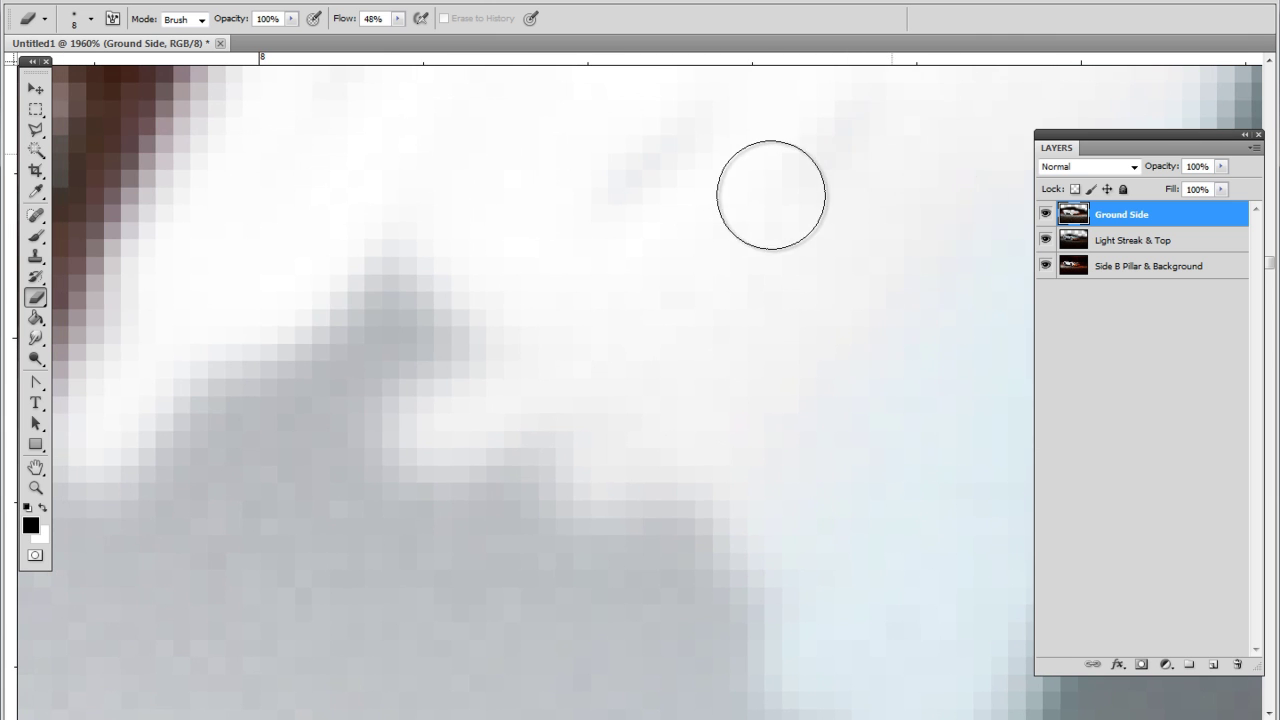
# - Erase the Ground Side layer over the pillar's base beside the rear glass corner, and fit the whole image on screen
pyautogui.moveTo(263, 469); pyautogui.dragTo(608, 333)
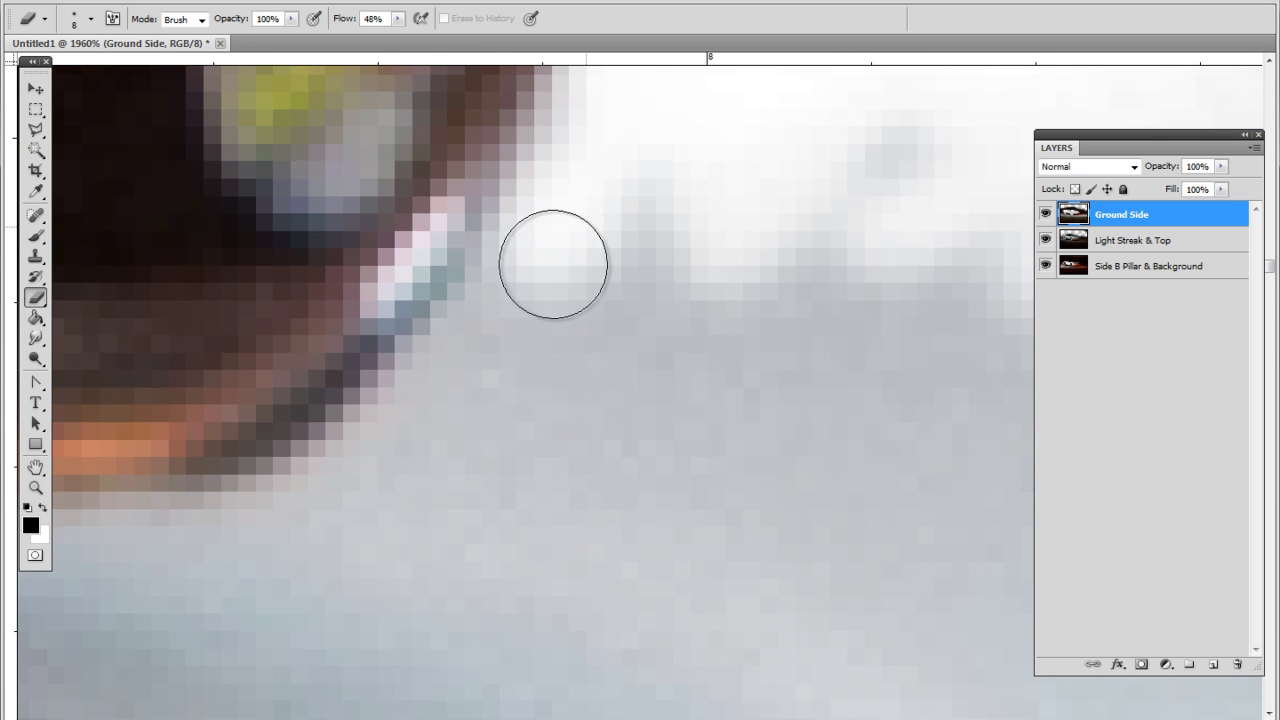
pyautogui.moveTo(554, 266)
pyautogui.mouseDown()
pyautogui.moveTo(378, 456)
pyautogui.moveTo(747, 151)
pyautogui.moveTo(722, 248)
pyautogui.moveTo(488, 432)
pyautogui.moveTo(422, 460)
pyautogui.moveTo(891, 586)
pyautogui.moveTo(565, 452)
pyautogui.moveTo(825, 262)
pyautogui.moveTo(940, 101)
pyautogui.moveTo(654, 420)
pyautogui.mouseUp()
pyautogui.moveTo(903, 431); pyautogui.dragTo(513, 273)
pyautogui.moveTo(675, 97)
pyautogui.mouseDown()
pyautogui.moveTo(593, 98)
pyautogui.moveTo(730, 74)
pyautogui.moveTo(829, 134)
pyautogui.moveTo(664, 186)
pyautogui.moveTo(582, 194)
pyautogui.moveTo(750, 197)
pyautogui.moveTo(710, 100)
pyautogui.moveTo(537, 264)
pyautogui.moveTo(399, 353)
pyautogui.moveTo(258, 315)
pyautogui.moveTo(469, 431)
pyautogui.moveTo(841, 497)
pyautogui.moveTo(726, 475)
pyautogui.moveTo(941, 535)
pyautogui.moveTo(976, 424)
pyautogui.moveTo(662, 380)
pyautogui.moveTo(834, 215)
pyautogui.moveTo(679, 316)
pyautogui.moveTo(785, 445)
pyautogui.mouseUp()
pyautogui.press('z')
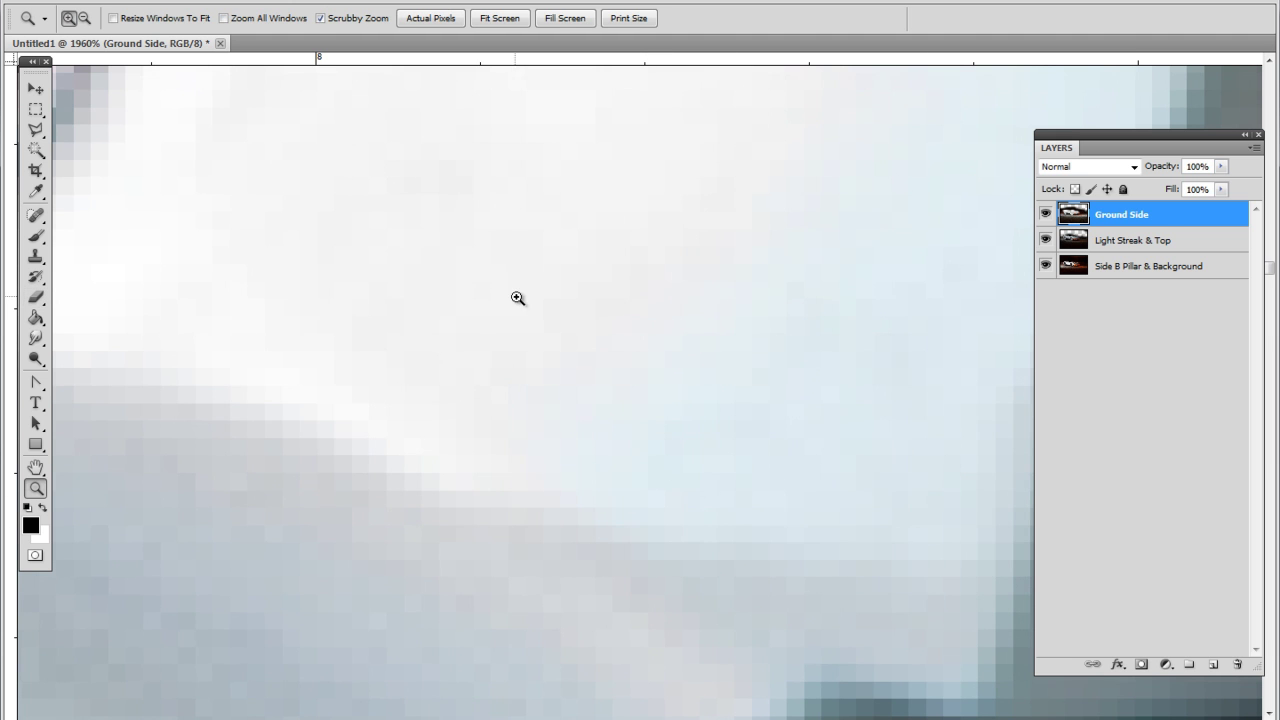
pyautogui.rightClick(515, 298)
pyautogui.click(535, 309)
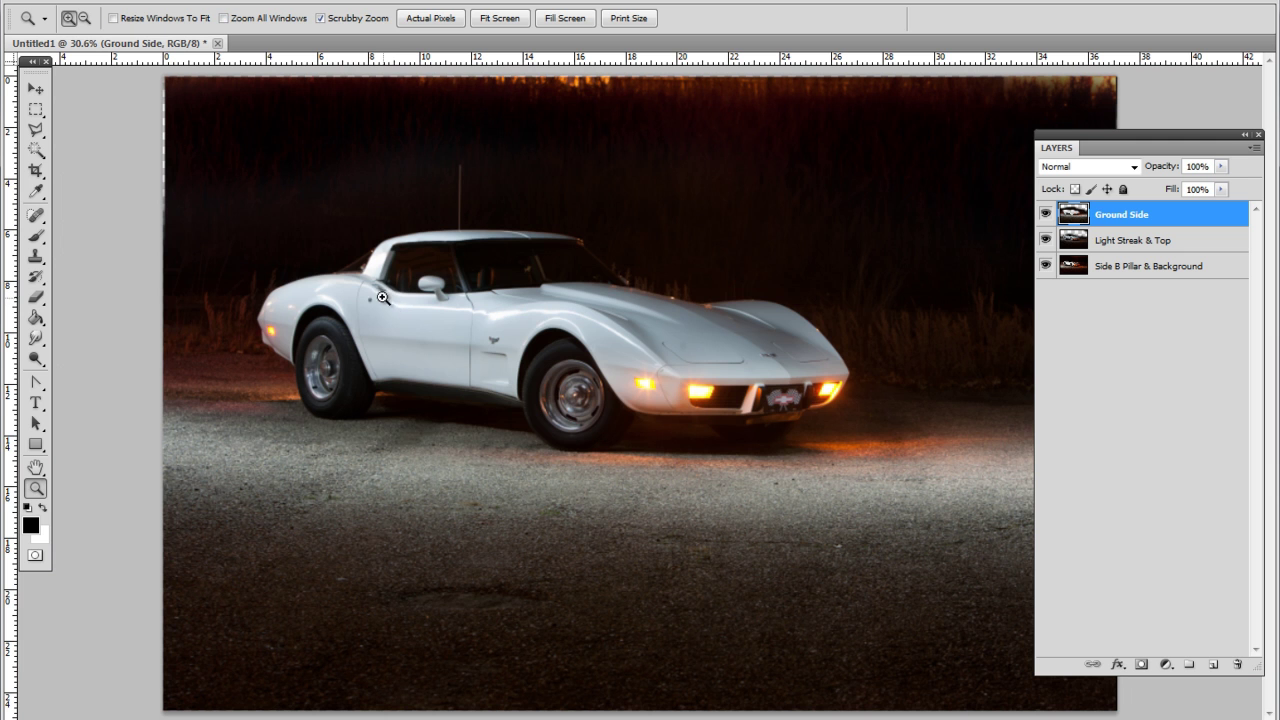
# - Erase the Ground Side layer along the roof curve and the roof strip above the side window, and return to the full image
pyautogui.moveTo(384, 244); pyautogui.dragTo(600, 258)
pyautogui.press('e')
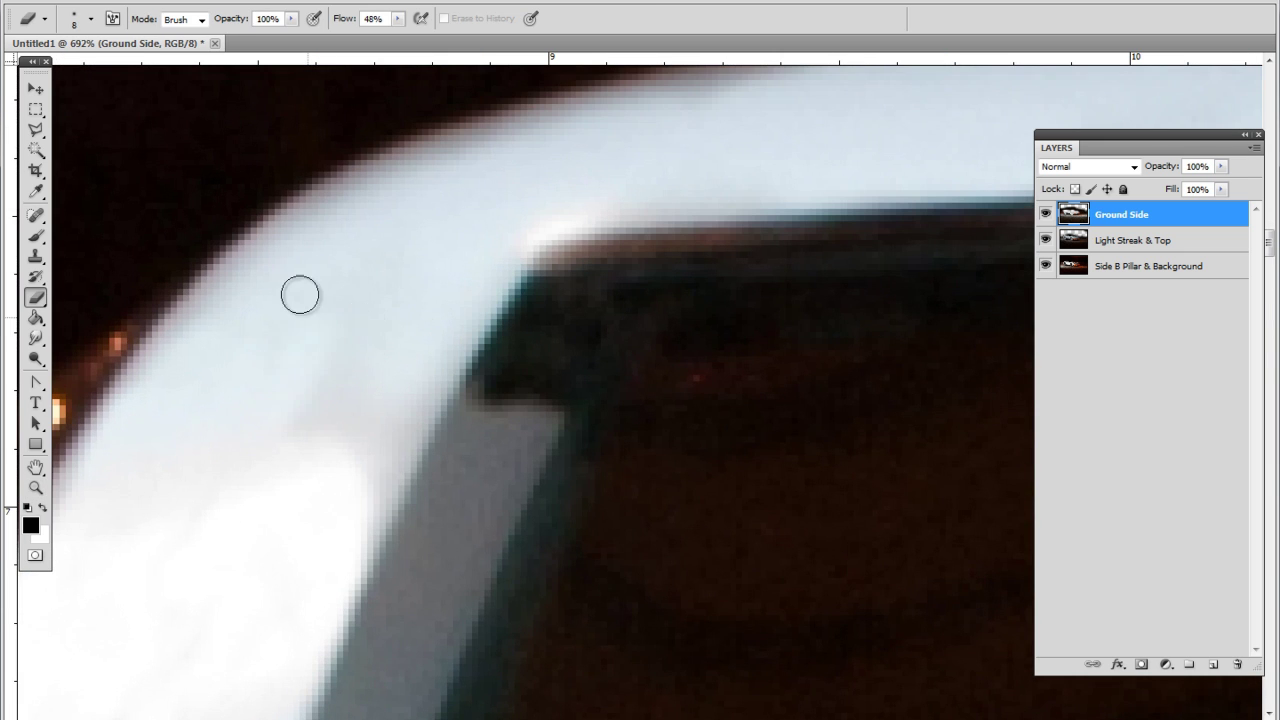
pyautogui.moveTo(300, 294)
pyautogui.mouseDown()
pyautogui.moveTo(371, 288)
pyautogui.moveTo(421, 305)
pyautogui.moveTo(381, 342)
pyautogui.moveTo(396, 426)
pyautogui.moveTo(497, 253)
pyautogui.mouseUp()
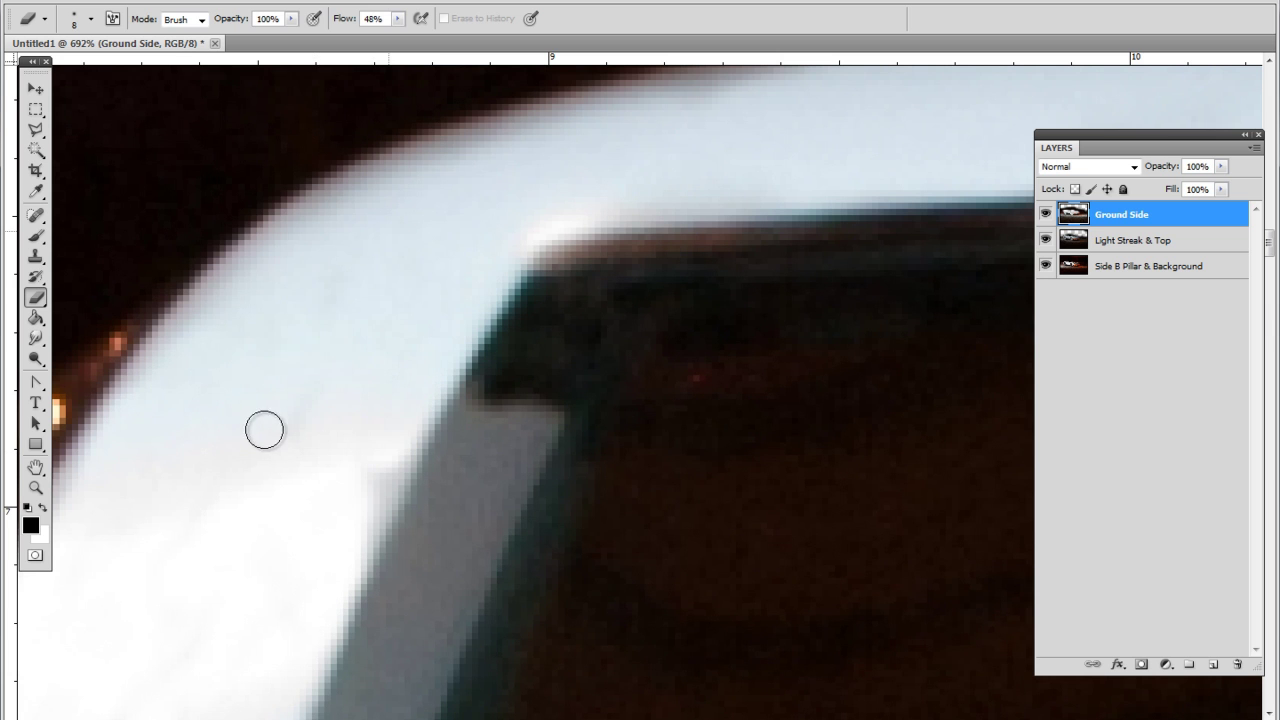
pyautogui.moveTo(199, 307); pyautogui.dragTo(385, 199)
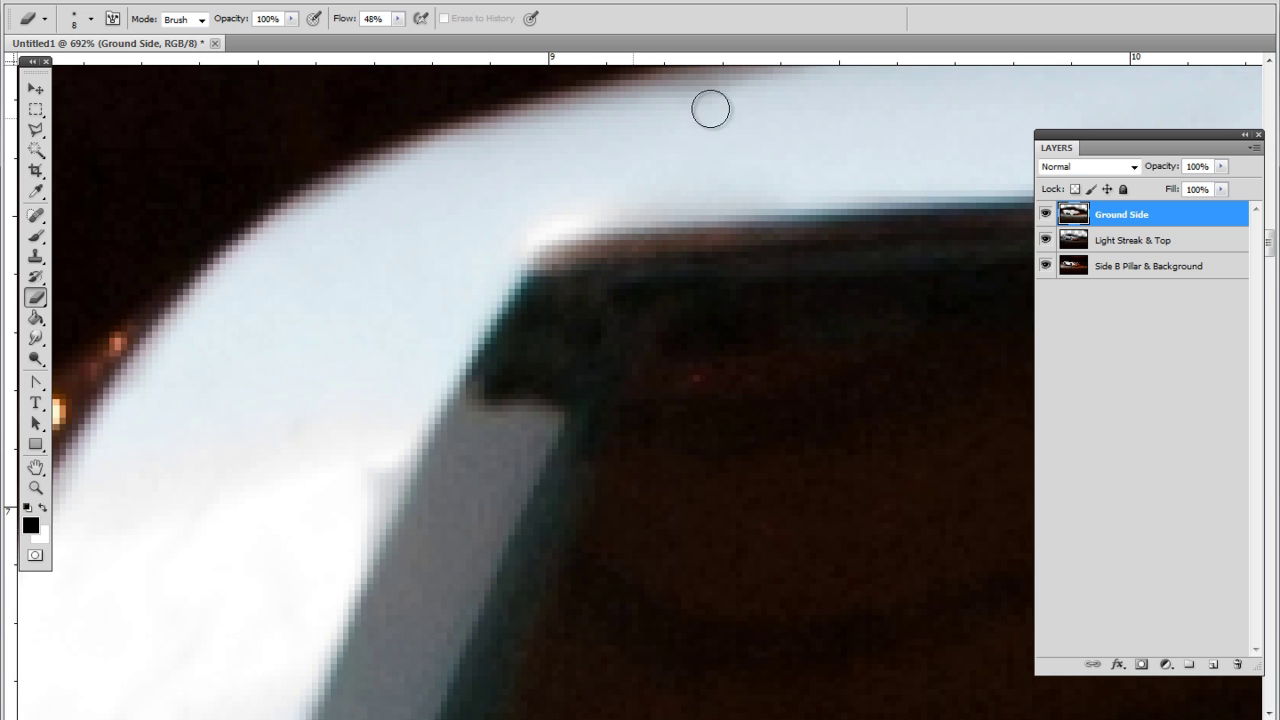
pyautogui.moveTo(786, 131); pyautogui.dragTo(461, 242)
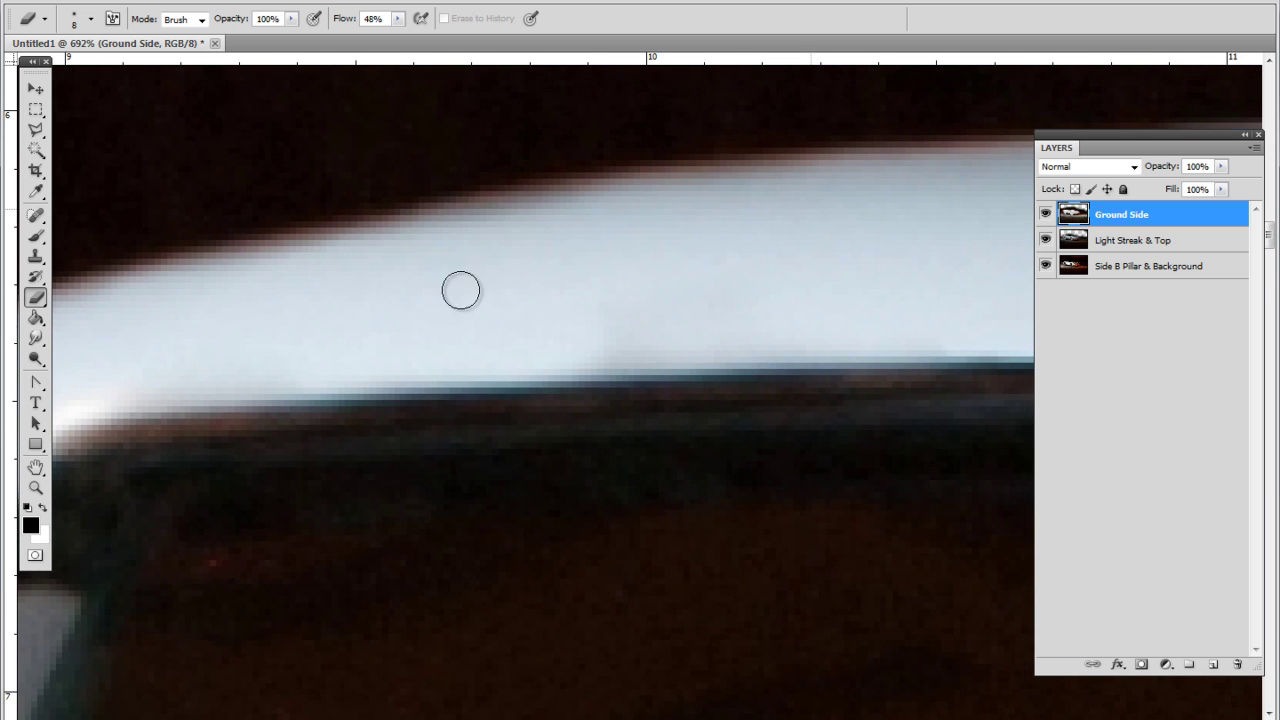
pyautogui.press('z')
pyautogui.rightClick(274, 351)
pyautogui.click(300, 360)
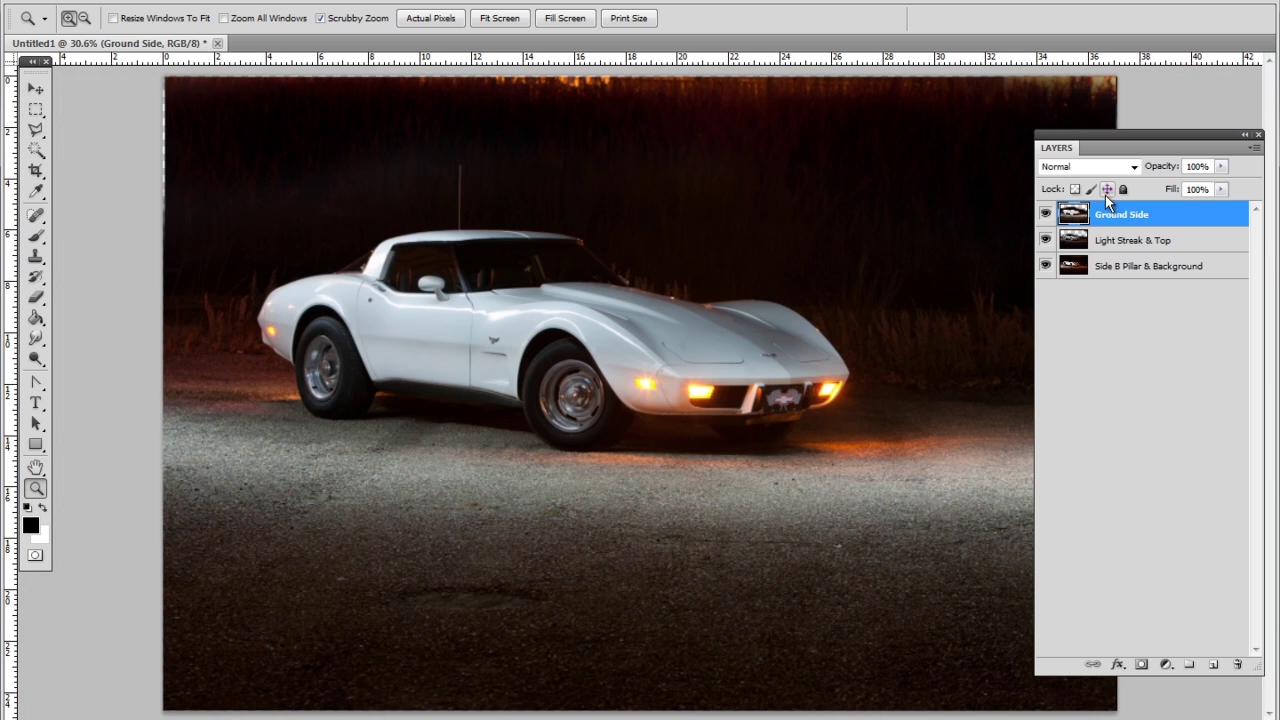
# - Toggle the Light Streak & Top layer's visibility repeatedly to examine its contribution to the composite
pyautogui.moveTo(739, 321); pyautogui.dragTo(692, 329)
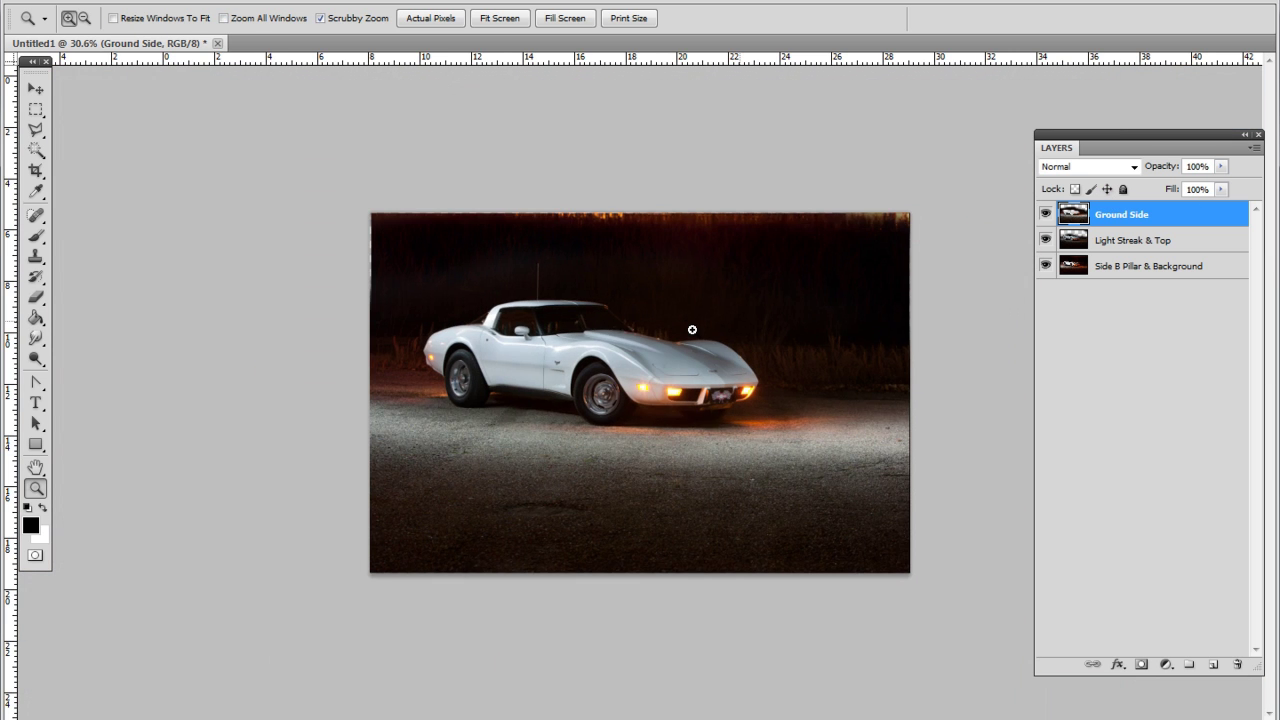
pyautogui.hotkey('ctrl', '+')
pyautogui.press('e')
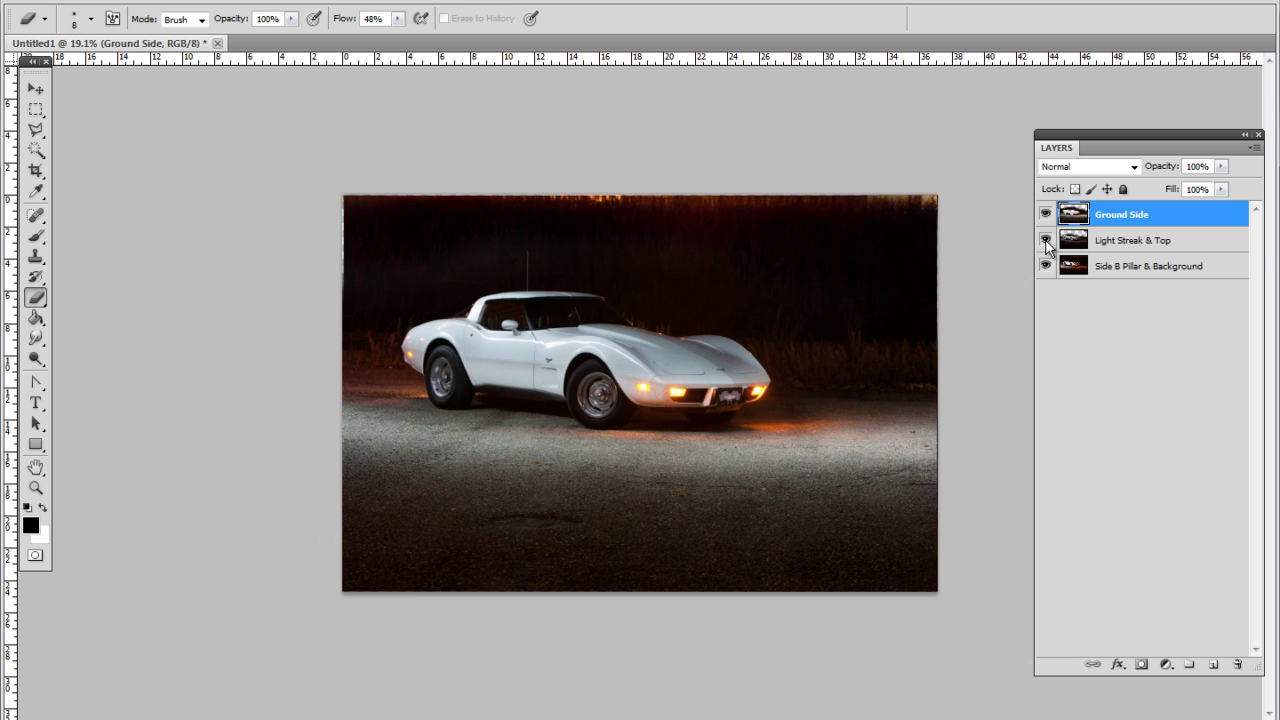
pyautogui.click(1044, 241)
pyautogui.click(1044, 241)
pyautogui.click(1044, 241)
pyautogui.click(1044, 241)
pyautogui.click(1044, 241)
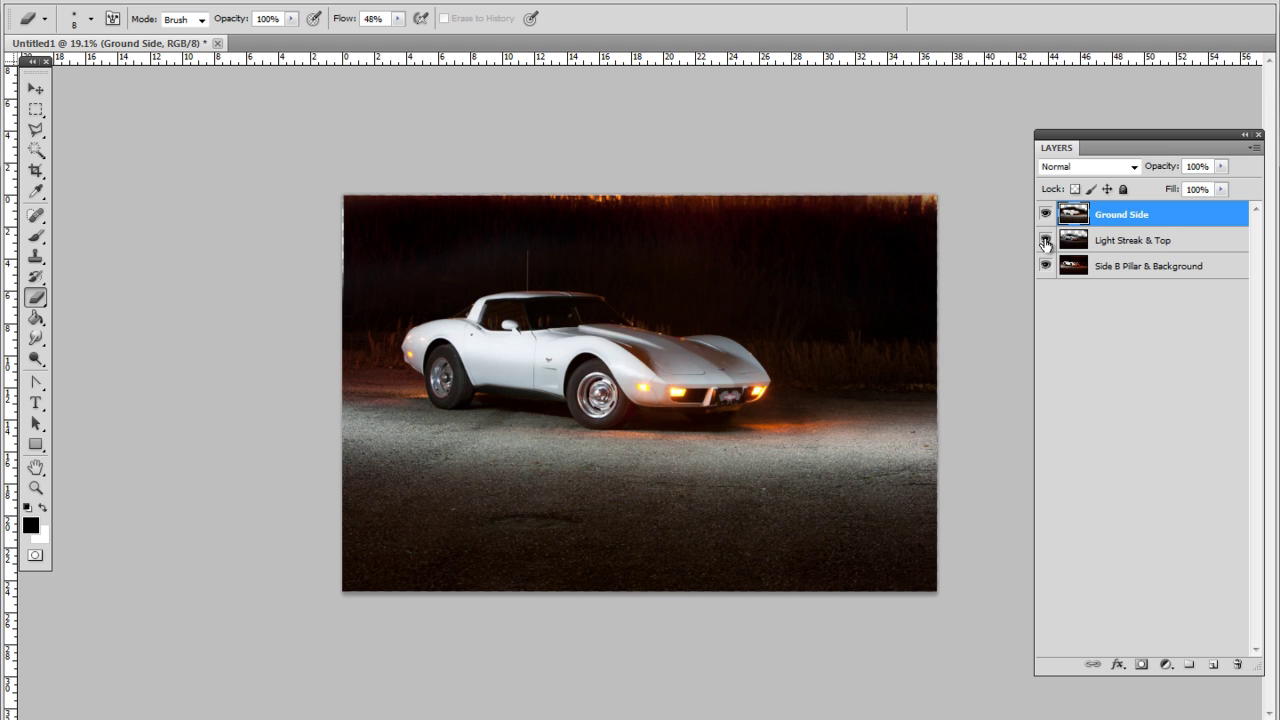
pyautogui.click(1044, 241)
pyautogui.click(1044, 241)
pyautogui.click(1044, 241)
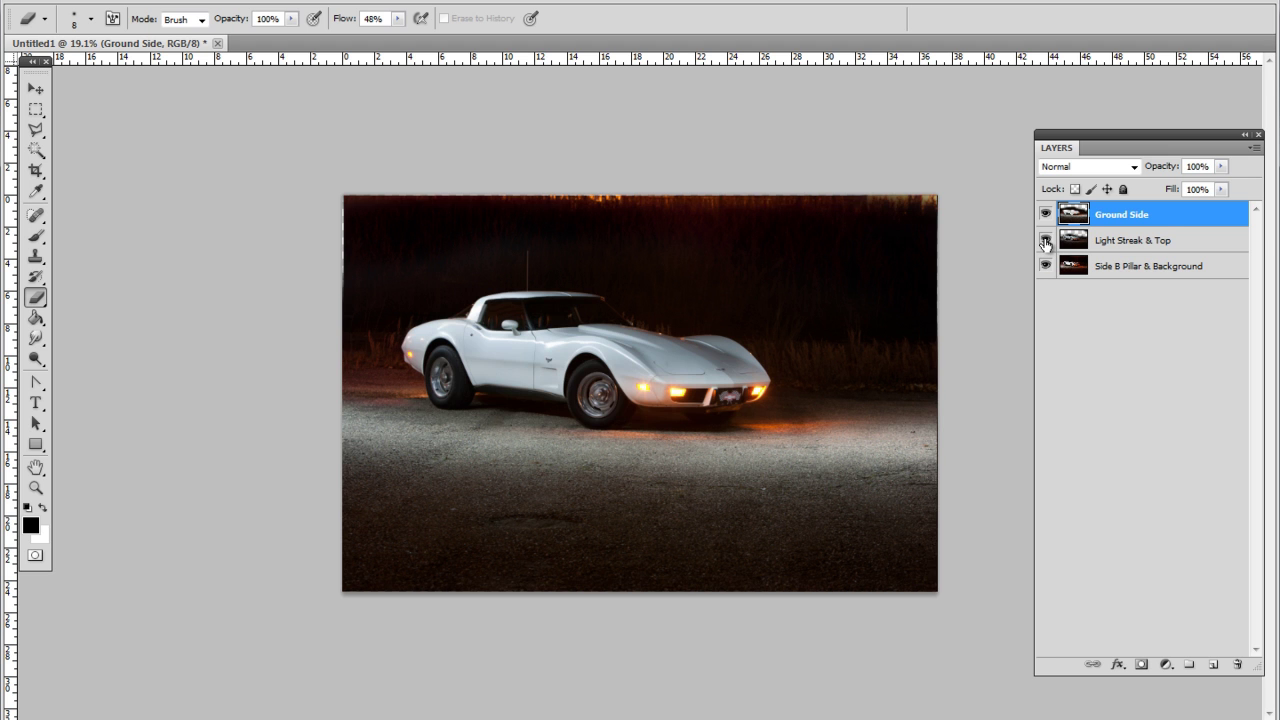
# - Toggle the Ground Side layer's visibility repeatedly to compare the car and ground lighting with and without it
pyautogui.click(1043, 219)
pyautogui.click(1043, 219)
pyautogui.click(1043, 219)
pyautogui.click(1043, 219)
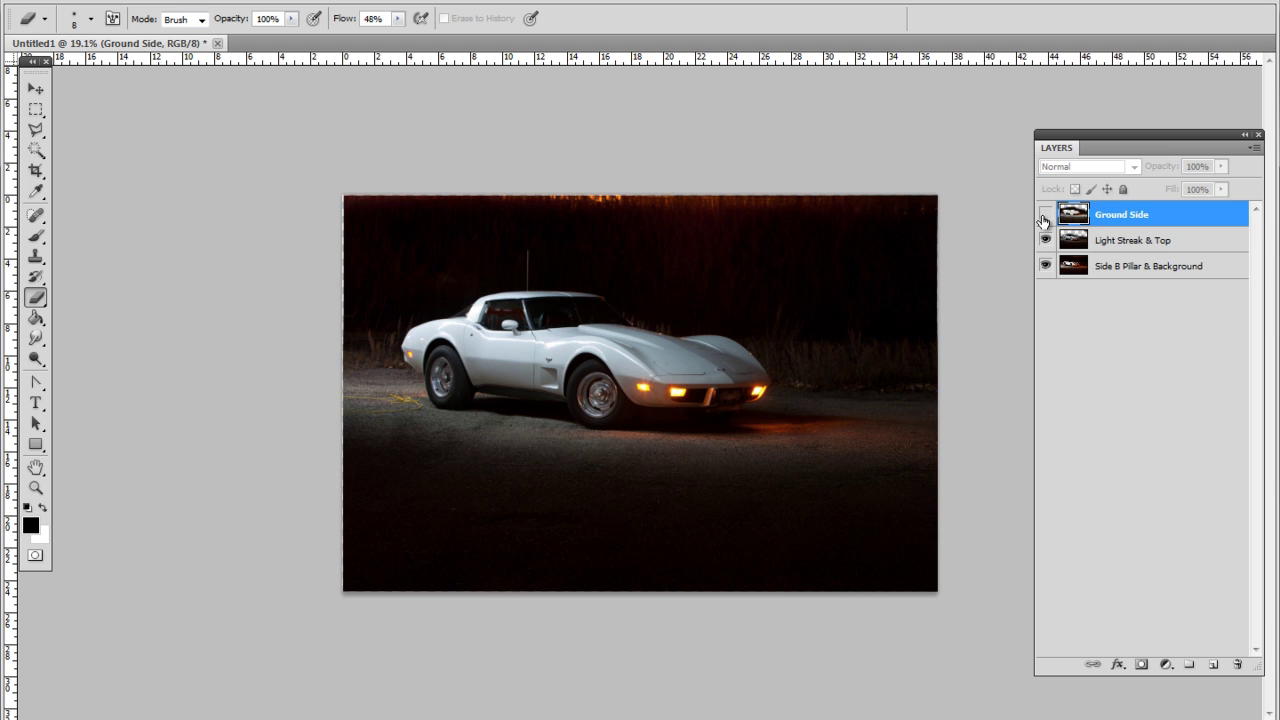
pyautogui.click(1043, 219)
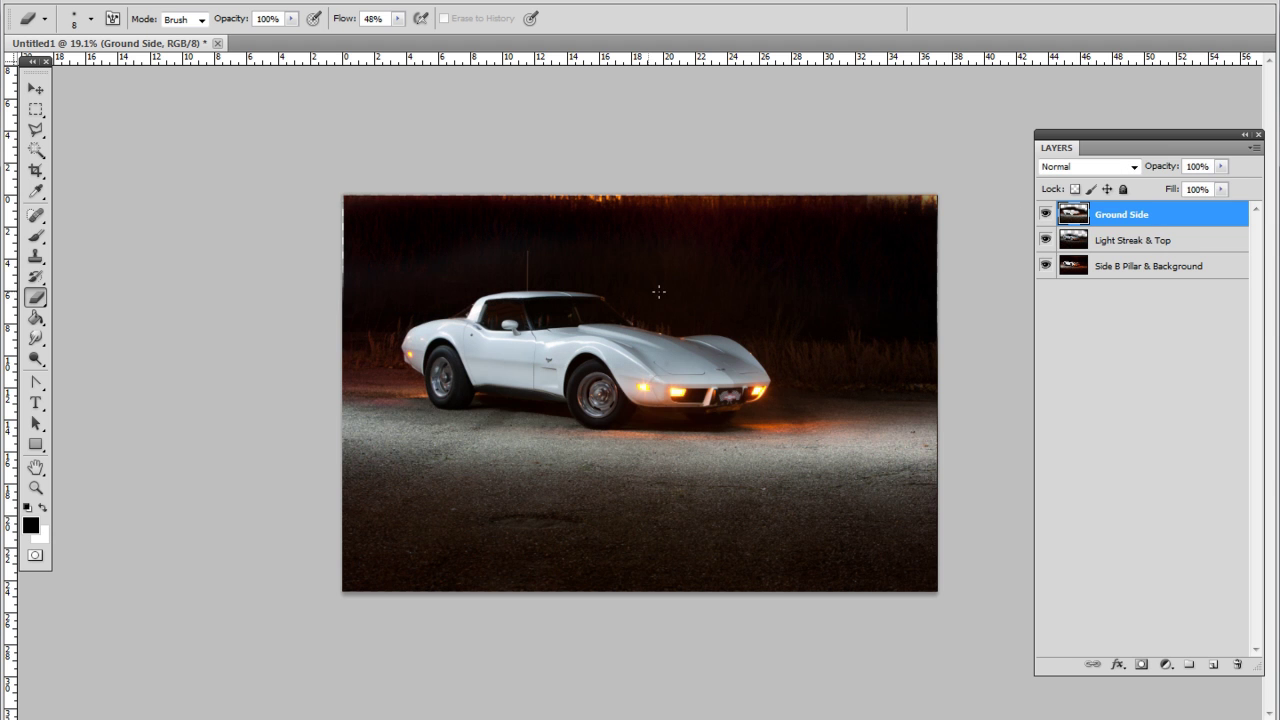
pyautogui.click(1043, 219)
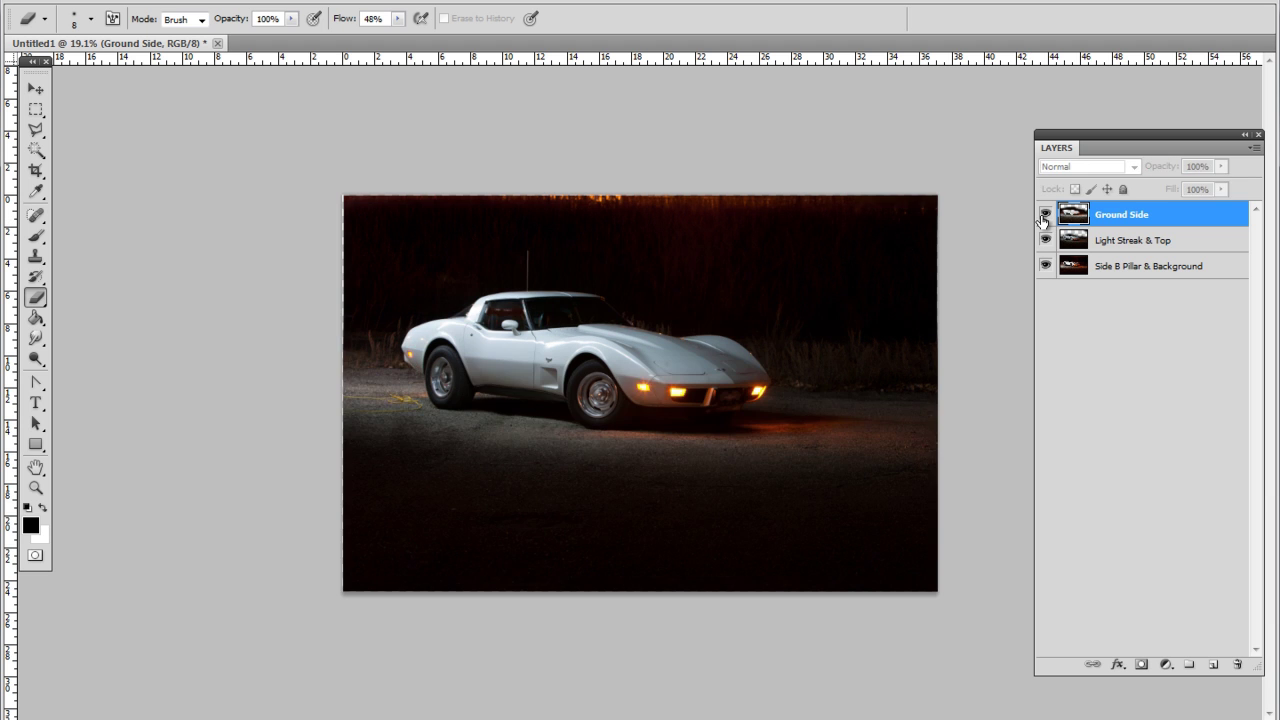
pyautogui.click(1043, 219)
pyautogui.click(1043, 219)
pyautogui.click(1043, 219)
pyautogui.click(1043, 219)
pyautogui.click(1043, 219)
pyautogui.click(1043, 219)
pyautogui.click(1043, 219)
pyautogui.click(1043, 219)
pyautogui.click(1043, 219)
pyautogui.click(1043, 219)
pyautogui.click(1043, 219)
pyautogui.click(1043, 219)
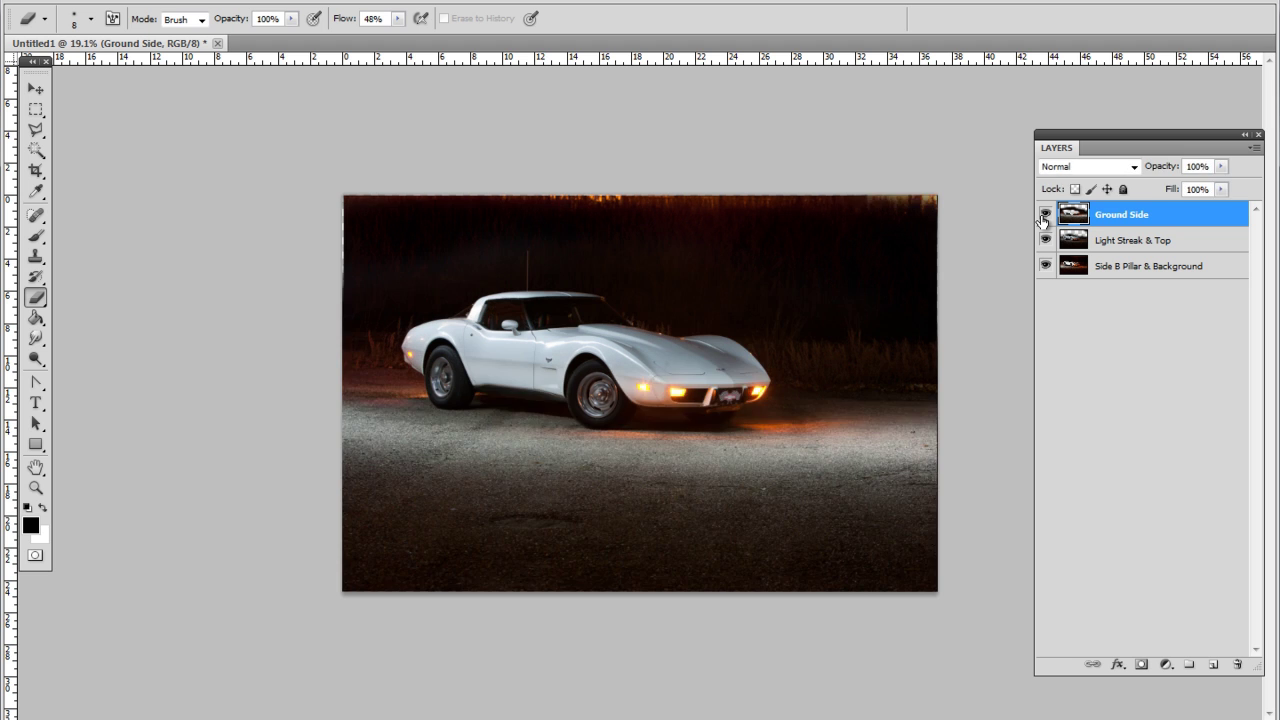
pyautogui.click(1043, 219)
pyautogui.click(1043, 219)
pyautogui.click(1043, 219)
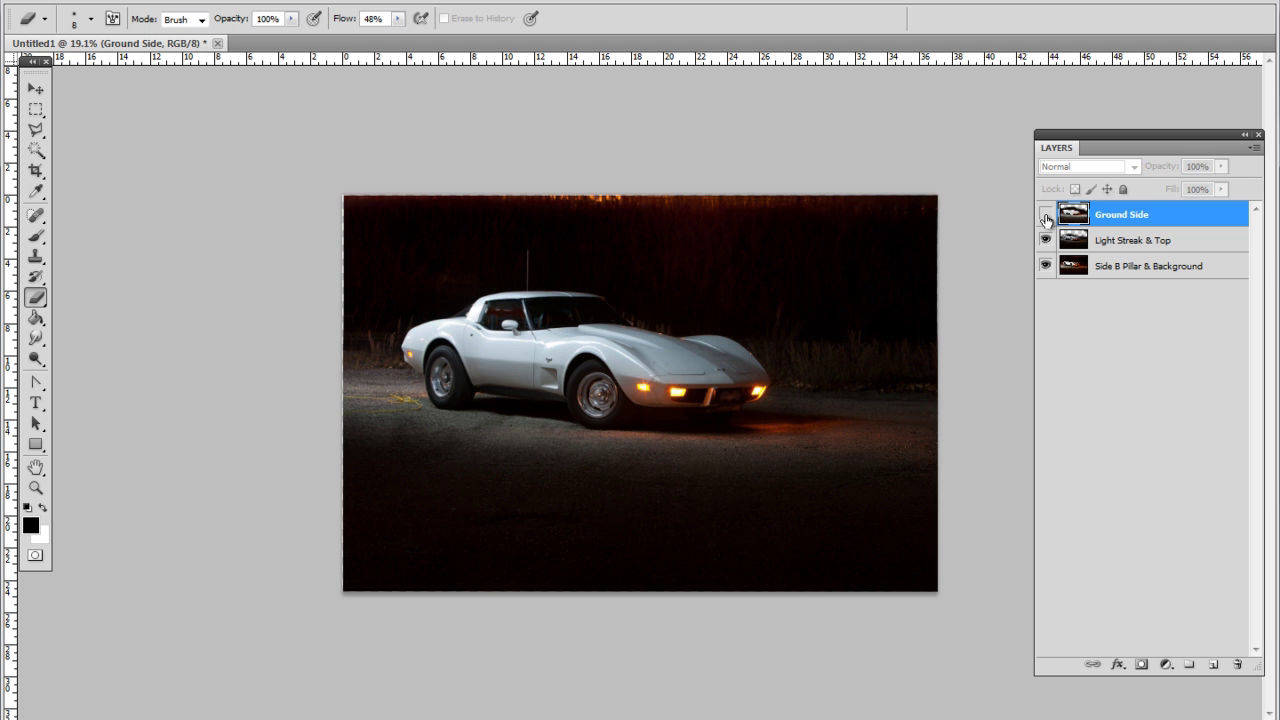
# - With the Ground Side layer visible and active, erase along the top of the windshield pillar with the 8 px eraser
pyautogui.click(1101, 244)
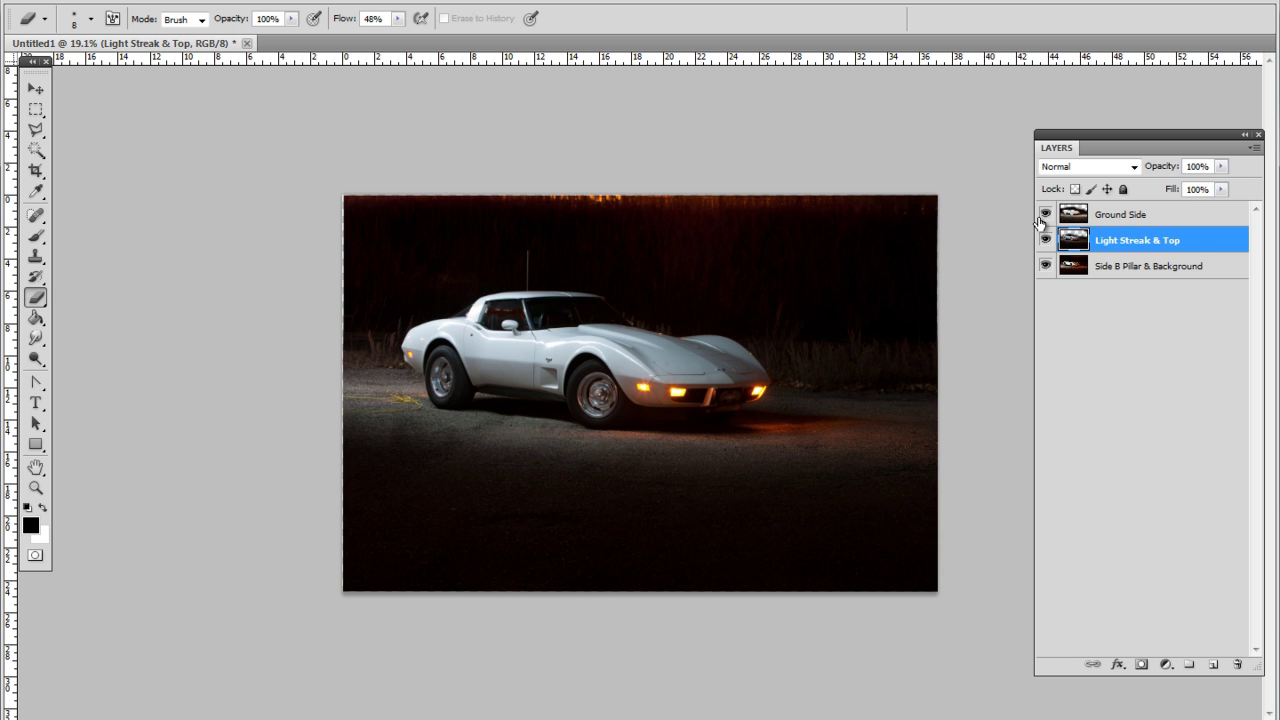
pyautogui.click(1086, 218)
pyautogui.press('z')
pyautogui.moveTo(548, 308); pyautogui.dragTo(734, 321)
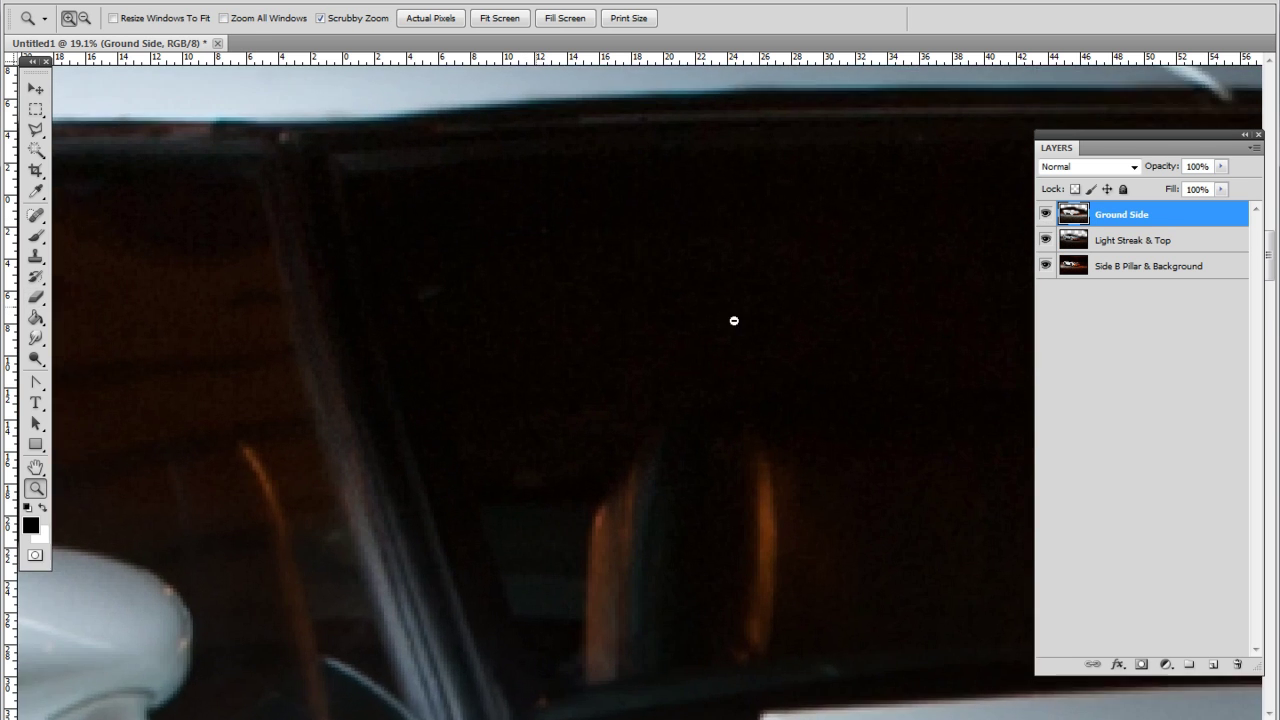
pyautogui.press('e')
pyautogui.press('z')
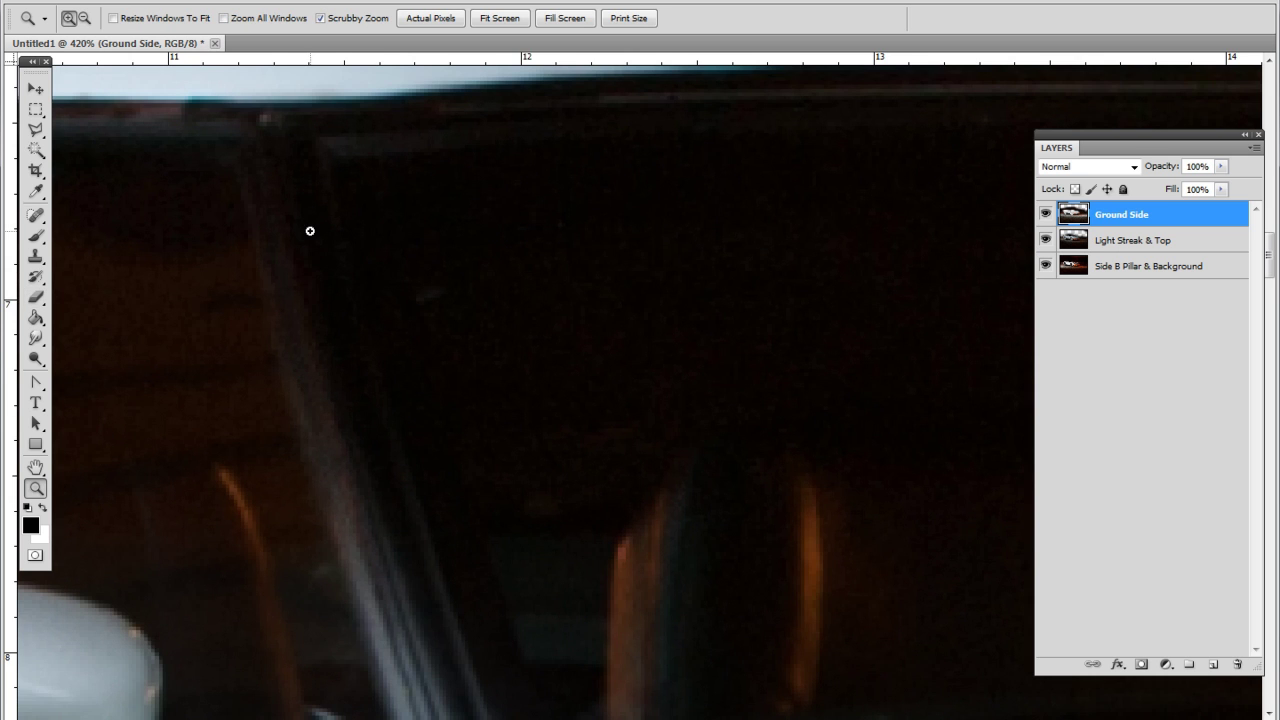
pyautogui.moveTo(311, 232)
pyautogui.mouseDown()
pyautogui.moveTo(345, 351)
pyautogui.moveTo(366, 333)
pyautogui.mouseUp()
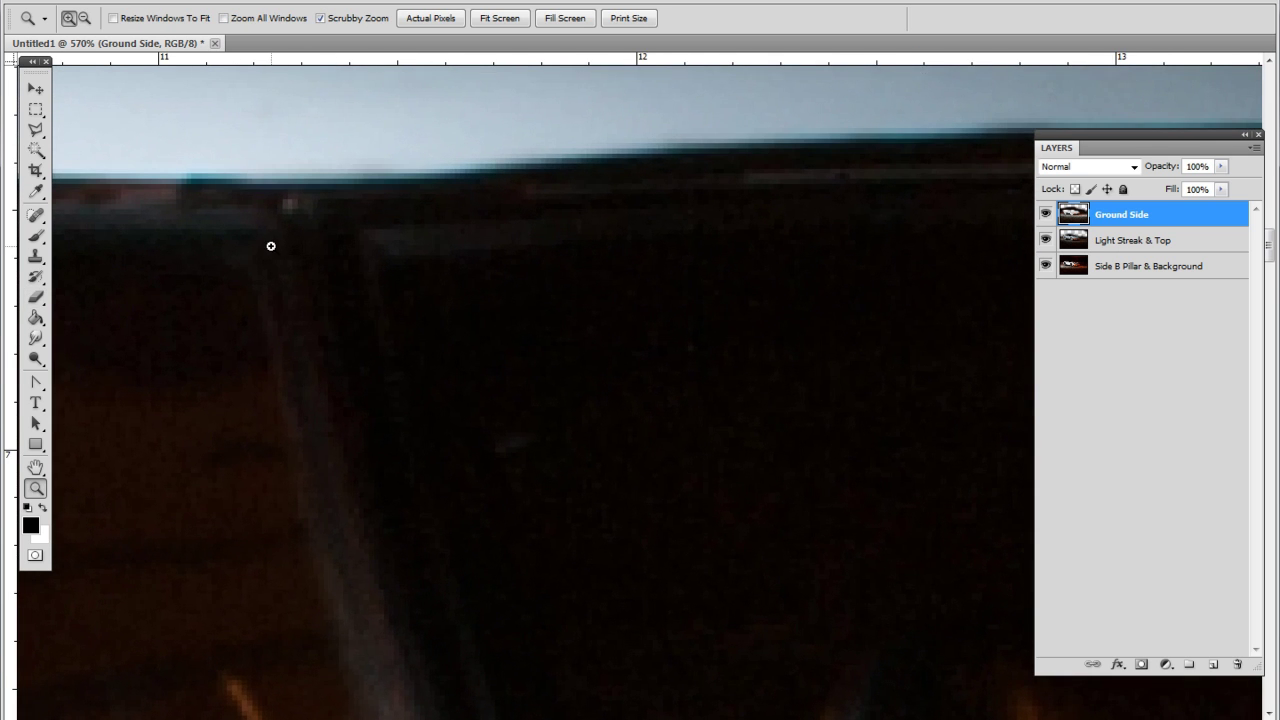
pyautogui.press('e')
pyautogui.moveTo(274, 257)
pyautogui.mouseDown()
pyautogui.moveTo(285, 300)
pyautogui.moveTo(288, 232)
pyautogui.mouseUp()
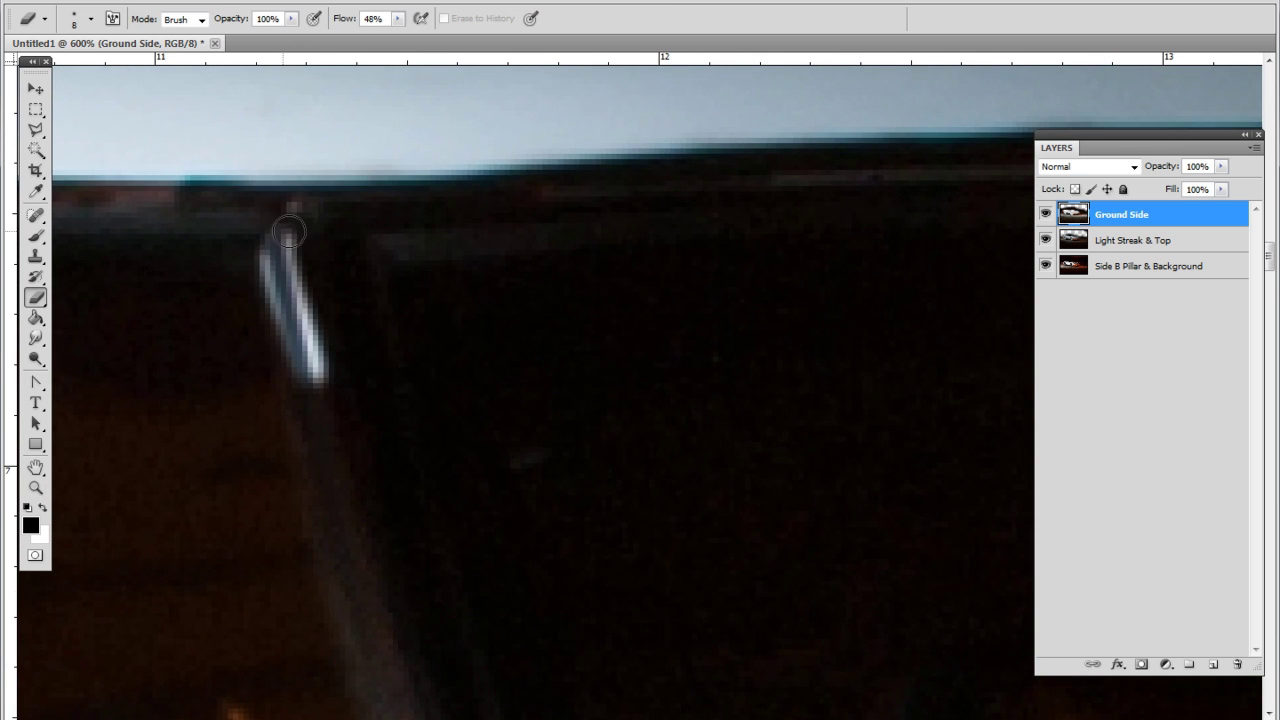
pyautogui.moveTo(355, 281); pyautogui.dragTo(299, 288)
pyautogui.moveTo(330, 246)
pyautogui.mouseDown()
pyautogui.moveTo(293, 355)
pyautogui.moveTo(331, 497)
pyautogui.moveTo(298, 356)
pyautogui.mouseUp()
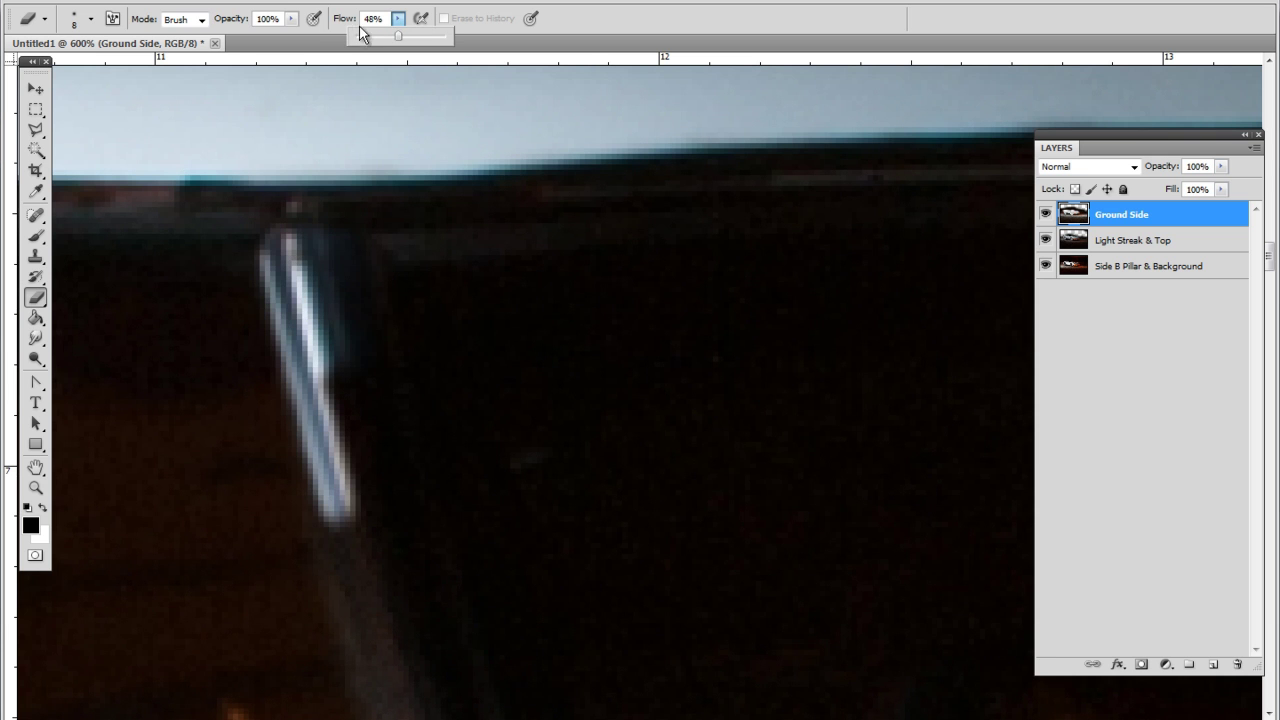
# - Reduce the eraser flow to 12% and erase the Ground Side layer along the upper windshield pillar beside its bright highlight
pyautogui.moveTo(415, 557)
pyautogui.mouseDown()
pyautogui.moveTo(365, 302)
pyautogui.moveTo(407, 337)
pyautogui.mouseUp()
pyautogui.moveTo(261, 227)
pyautogui.mouseDown()
pyautogui.moveTo(283, 320)
pyautogui.moveTo(234, 217)
pyautogui.moveTo(309, 489)
pyautogui.moveTo(262, 308)
pyautogui.moveTo(359, 317)
pyautogui.mouseUp()
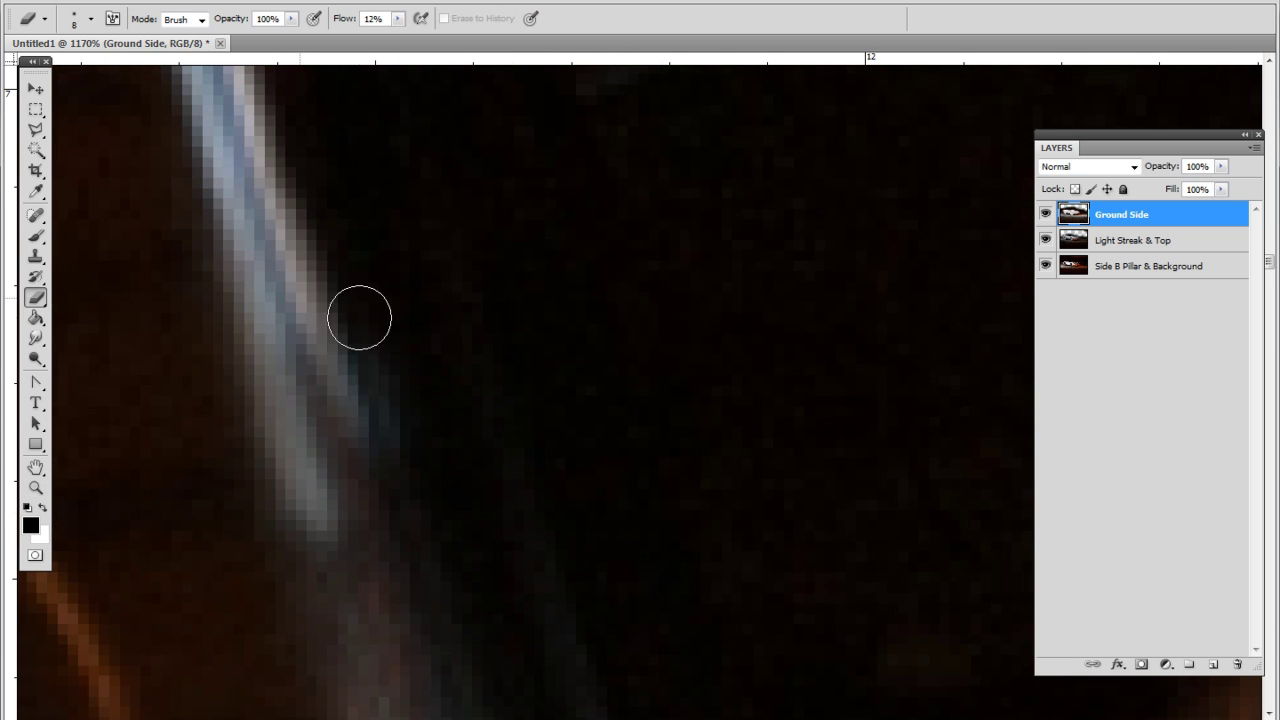
pyautogui.moveTo(365, 366); pyautogui.dragTo(399, 525)
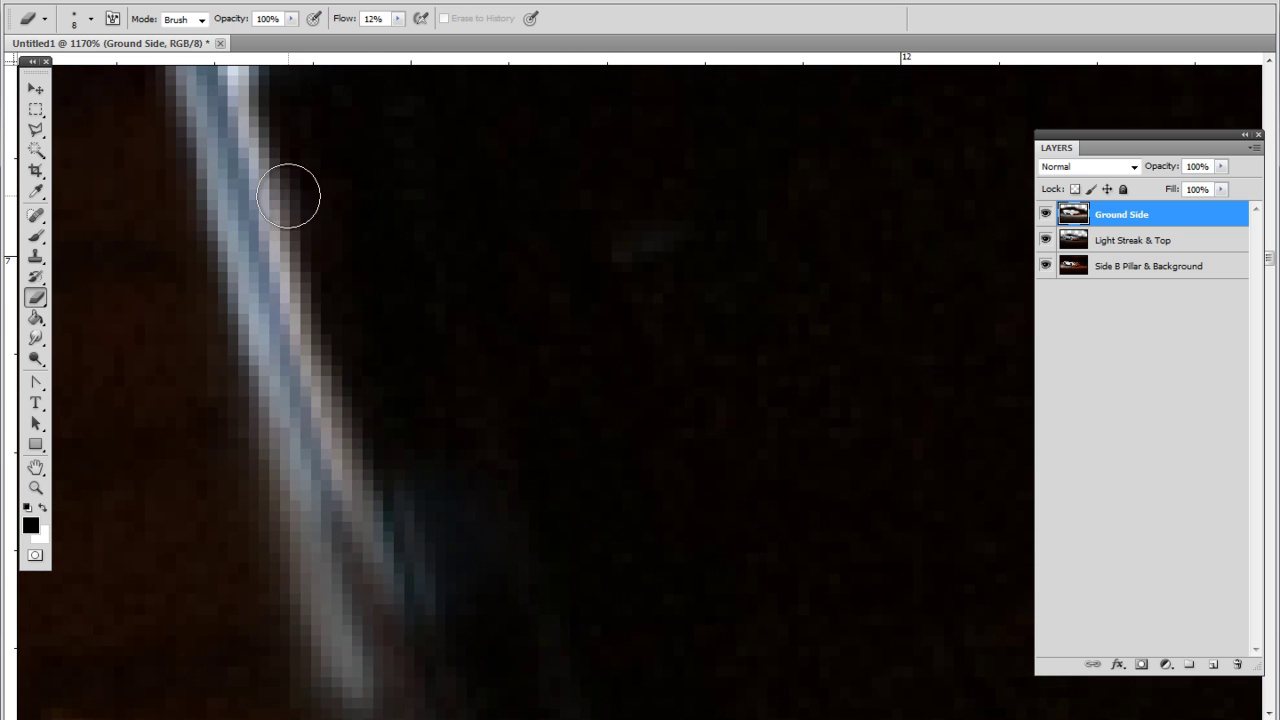
pyautogui.moveTo(294, 194); pyautogui.dragTo(416, 511)
pyautogui.moveTo(366, 361); pyautogui.dragTo(390, 552)
pyautogui.moveTo(362, 438)
pyautogui.mouseDown()
pyautogui.moveTo(296, 185)
pyautogui.moveTo(307, 258)
pyautogui.moveTo(282, 262)
pyautogui.moveTo(357, 442)
pyautogui.moveTo(399, 443)
pyautogui.mouseUp()
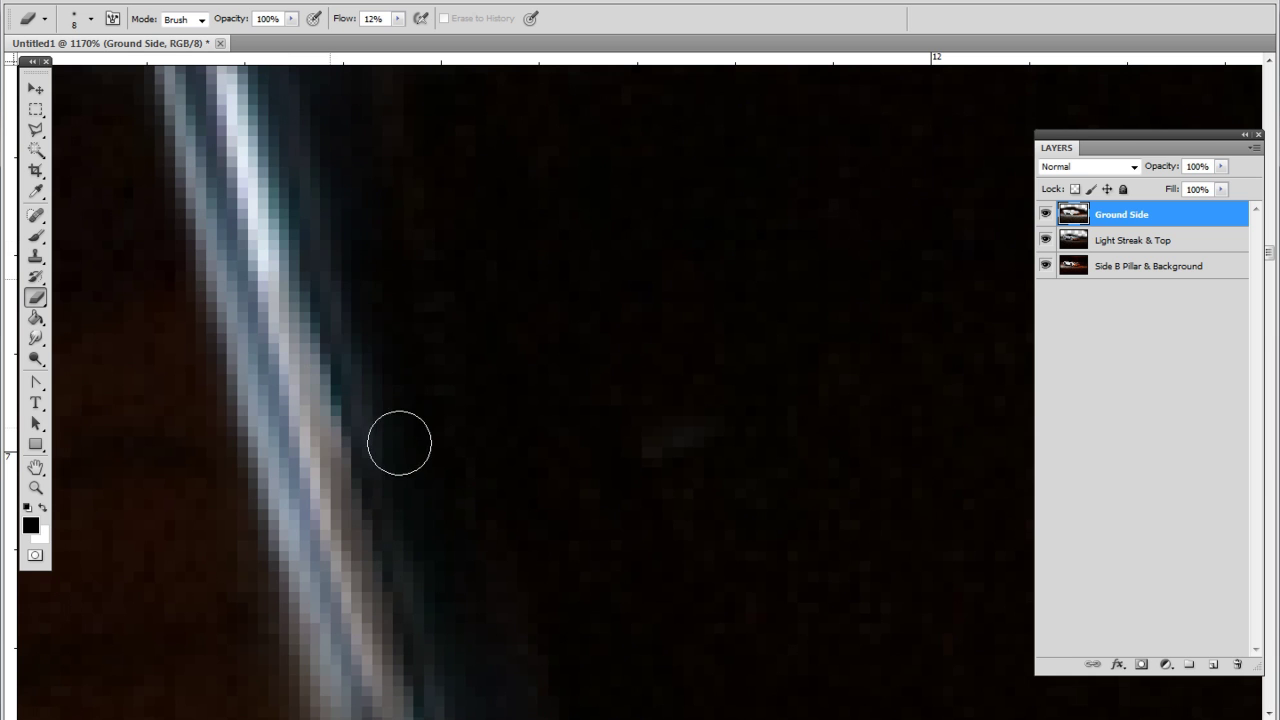
pyautogui.moveTo(304, 350)
pyautogui.mouseDown()
pyautogui.moveTo(400, 651)
pyautogui.moveTo(343, 194)
pyautogui.mouseUp()
# - Erase the Ground Side layer around the lower end of the pillar's bright highlight with the 8 px eraser at 12% flow
pyautogui.moveTo(246, 206)
pyautogui.mouseDown()
pyautogui.moveTo(349, 263)
pyautogui.moveTo(455, 612)
pyautogui.mouseUp()
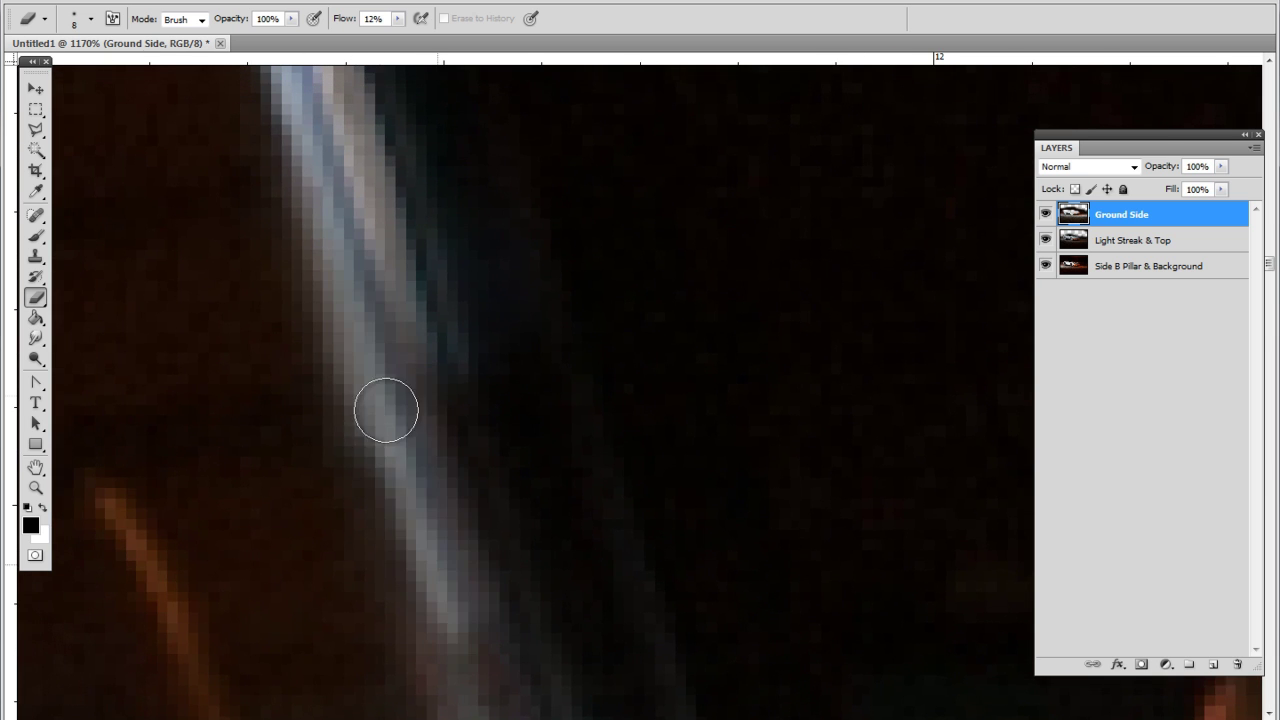
pyautogui.moveTo(386, 410); pyautogui.dragTo(429, 542)
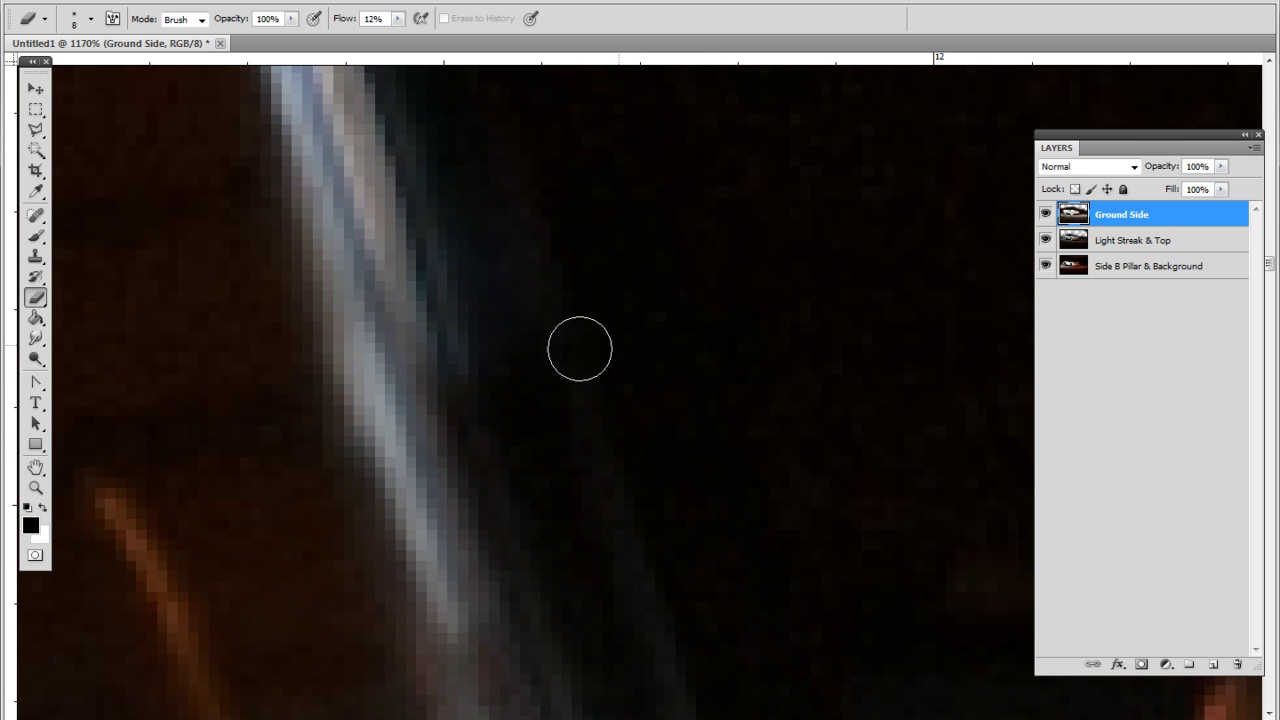
pyautogui.moveTo(399, 346); pyautogui.dragTo(507, 406)
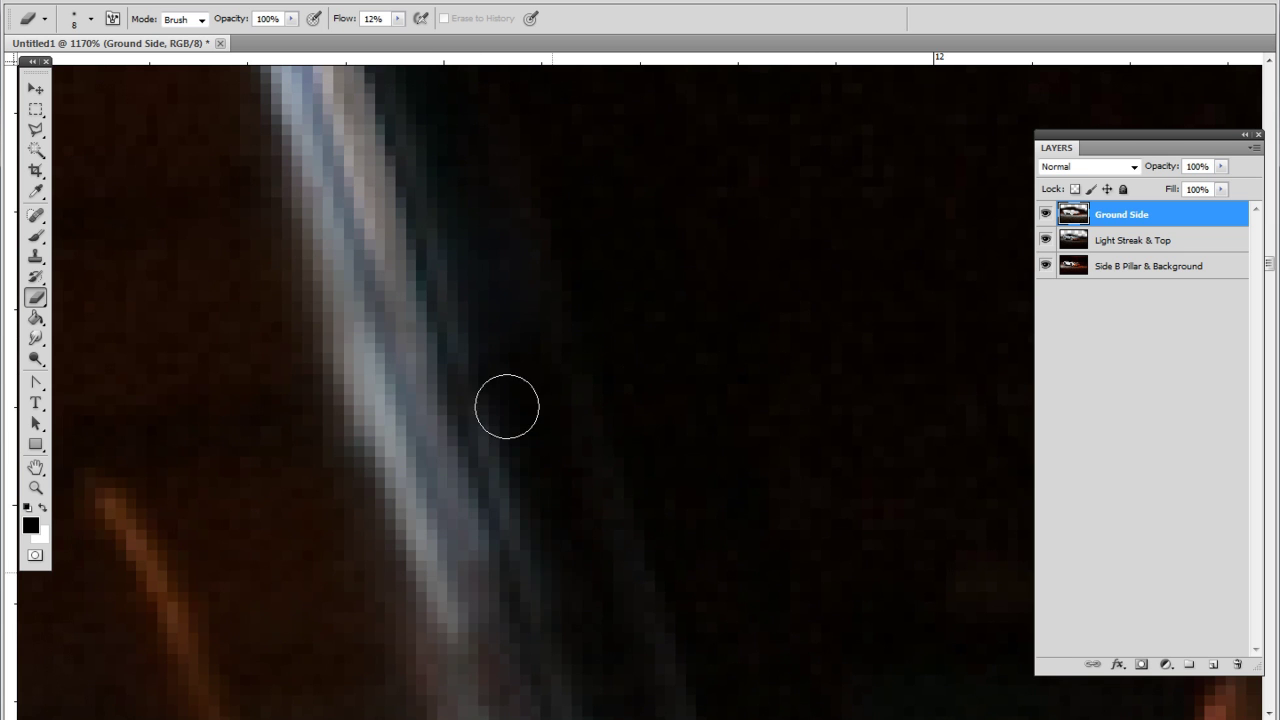
pyautogui.moveTo(530, 315); pyautogui.dragTo(358, 262)
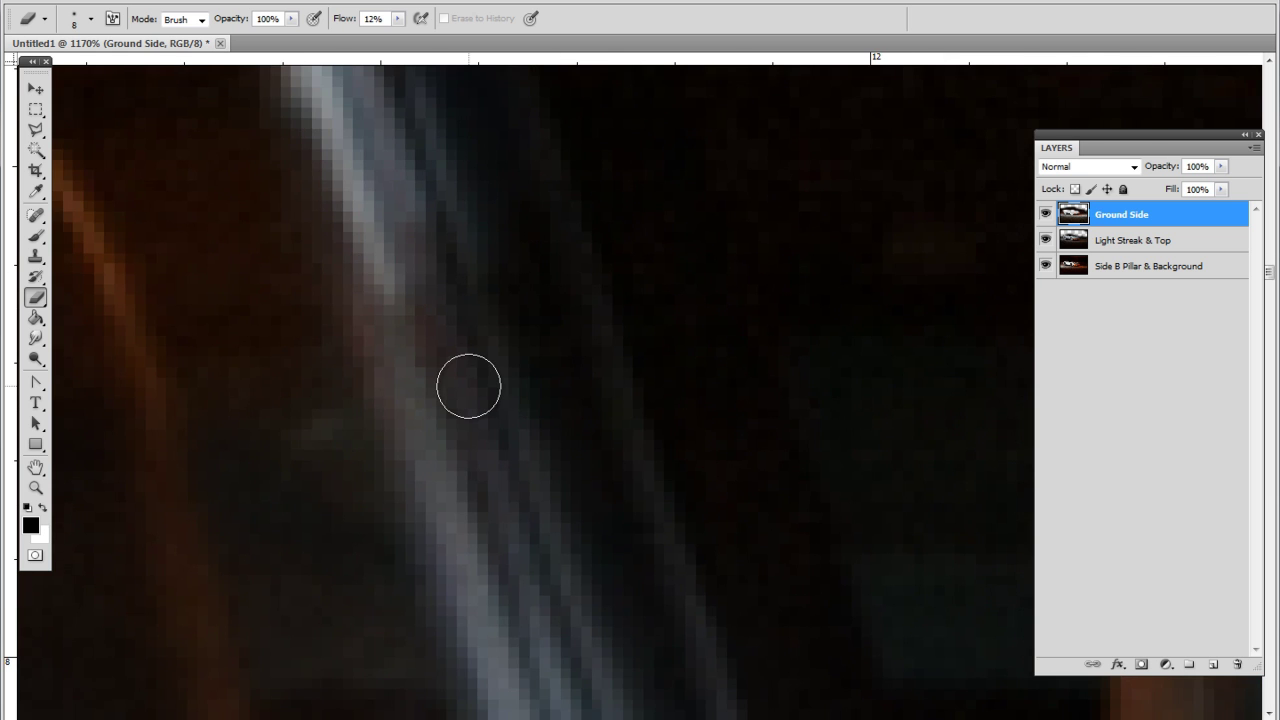
pyautogui.press('z')
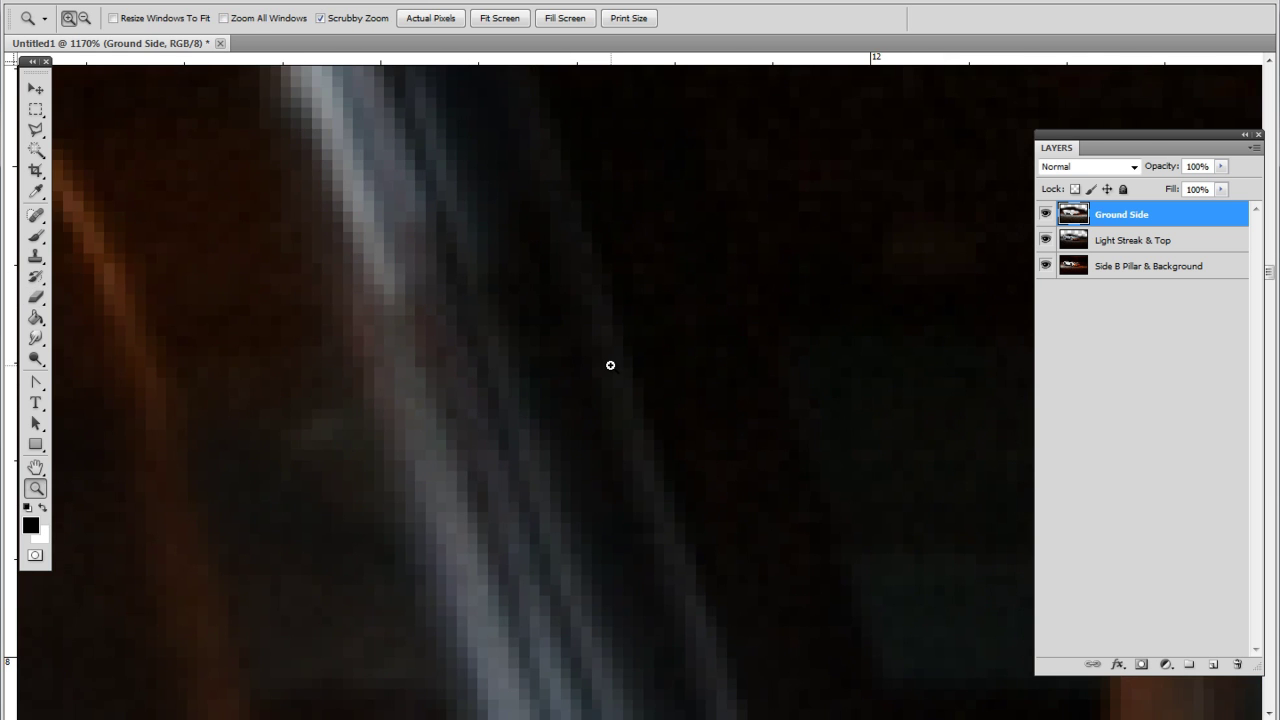
pyautogui.moveTo(610, 365)
pyautogui.mouseDown()
pyautogui.moveTo(563, 363)
pyautogui.moveTo(663, 369)
pyautogui.moveTo(306, 360)
pyautogui.moveTo(520, 374)
pyautogui.moveTo(394, 374)
pyautogui.moveTo(491, 374)
pyautogui.moveTo(443, 374)
pyautogui.mouseUp()
pyautogui.press('e')
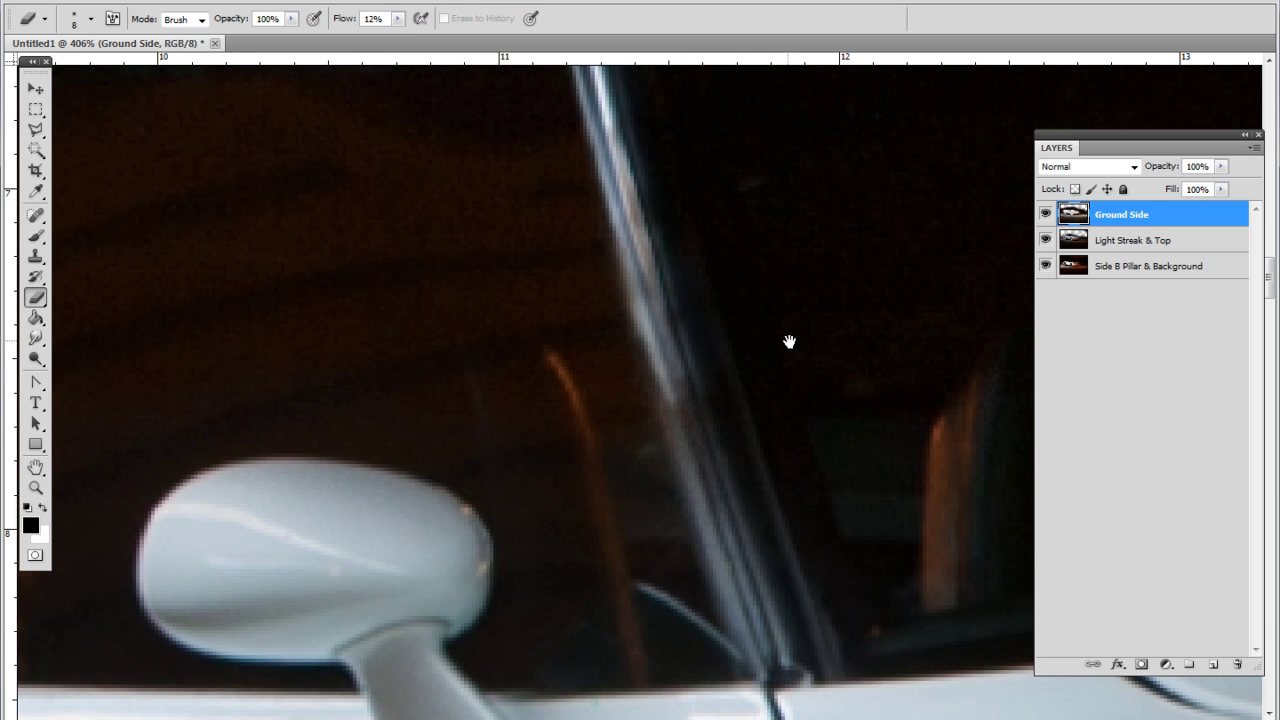
# - Check the windshield pillar against the rest of the car and erase the Ground Side layer down its middle section to extend the highlight
pyautogui.moveTo(789, 342)
pyautogui.mouseDown()
pyautogui.moveTo(694, 400)
pyautogui.moveTo(386, 443)
pyautogui.moveTo(571, 457)
pyautogui.moveTo(525, 370)
pyautogui.moveTo(446, 371)
pyautogui.moveTo(428, 388)
pyautogui.mouseUp()
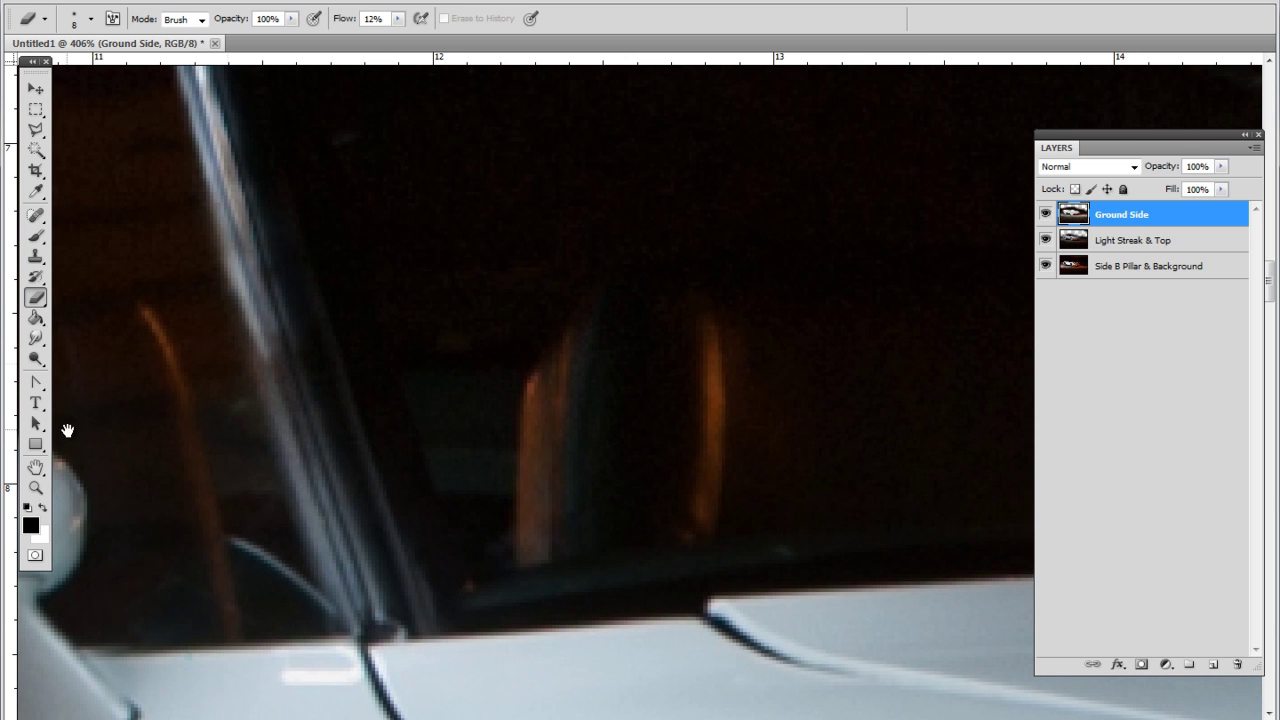
pyautogui.moveTo(370, 305); pyautogui.dragTo(486, 449)
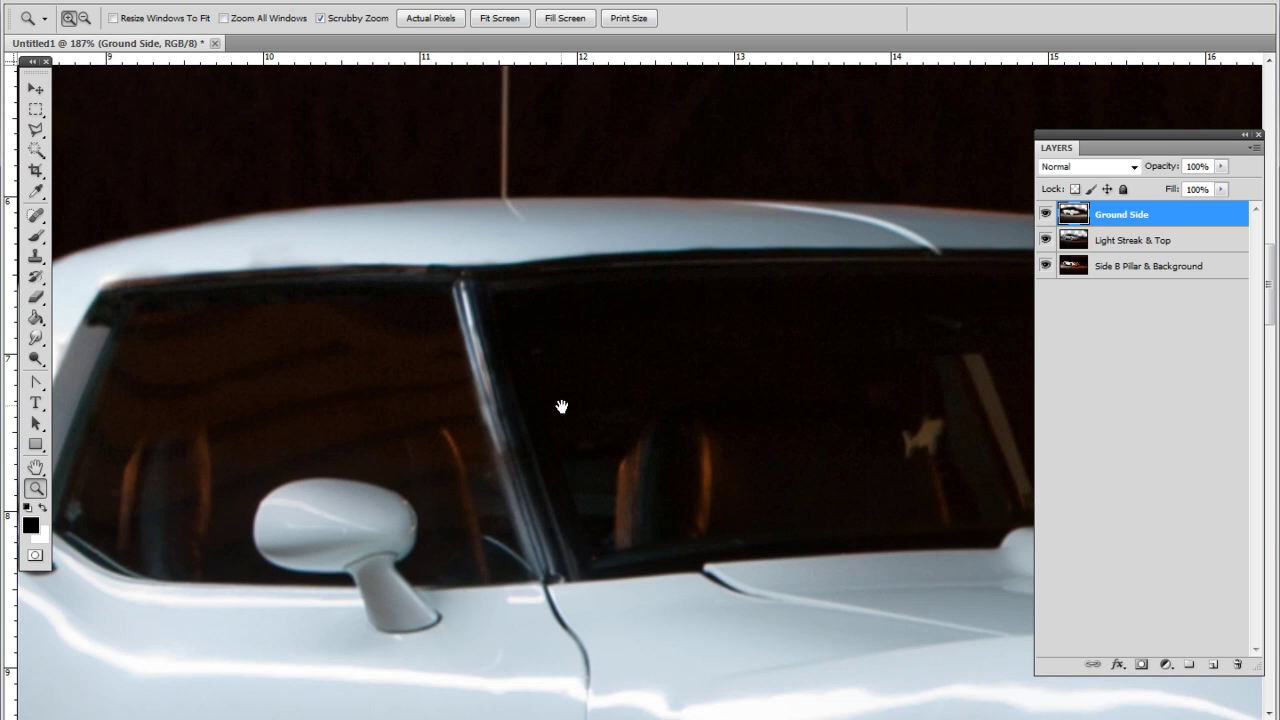
pyautogui.moveTo(381, 493); pyautogui.dragTo(510, 265)
pyautogui.moveTo(609, 201); pyautogui.dragTo(420, 540)
pyautogui.moveTo(640, 160); pyautogui.dragTo(470, 500)
pyautogui.moveTo(590, 305); pyautogui.dragTo(537, 395)
pyautogui.moveTo(488, 478); pyautogui.dragTo(445, 588)
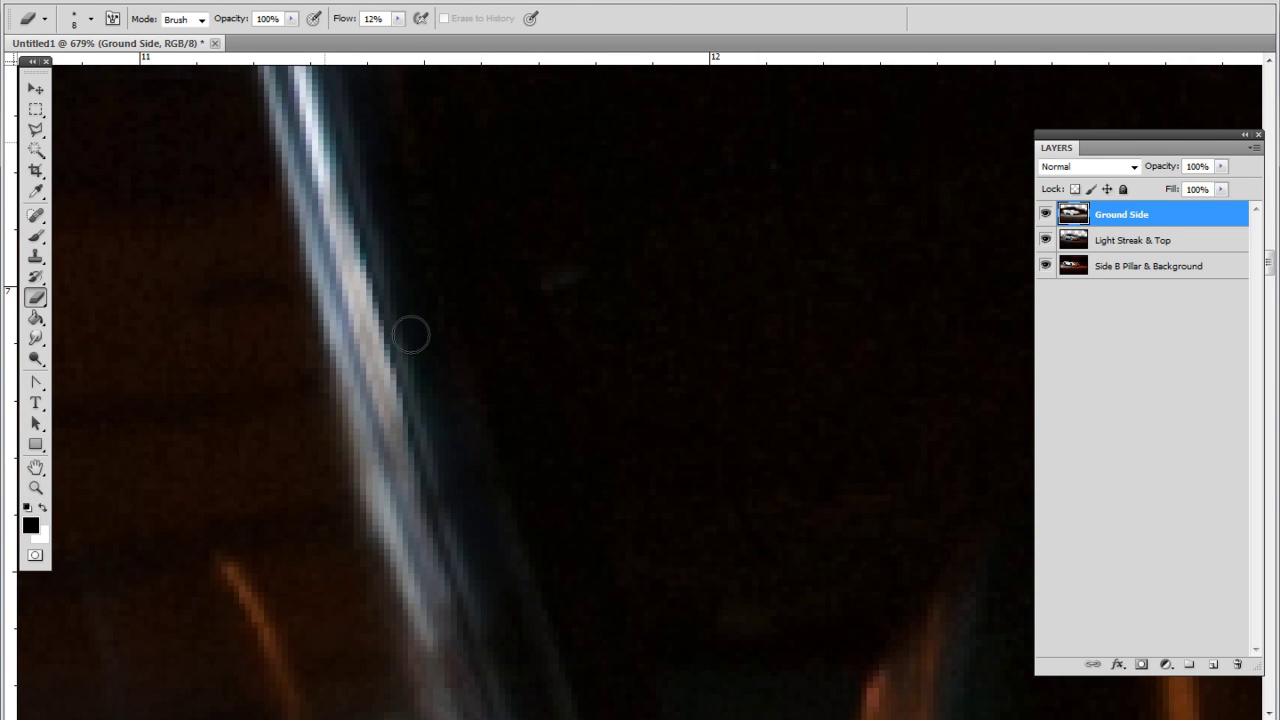
pyautogui.moveTo(353, 158); pyautogui.dragTo(461, 627)
pyautogui.moveTo(415, 458); pyautogui.dragTo(464, 627)
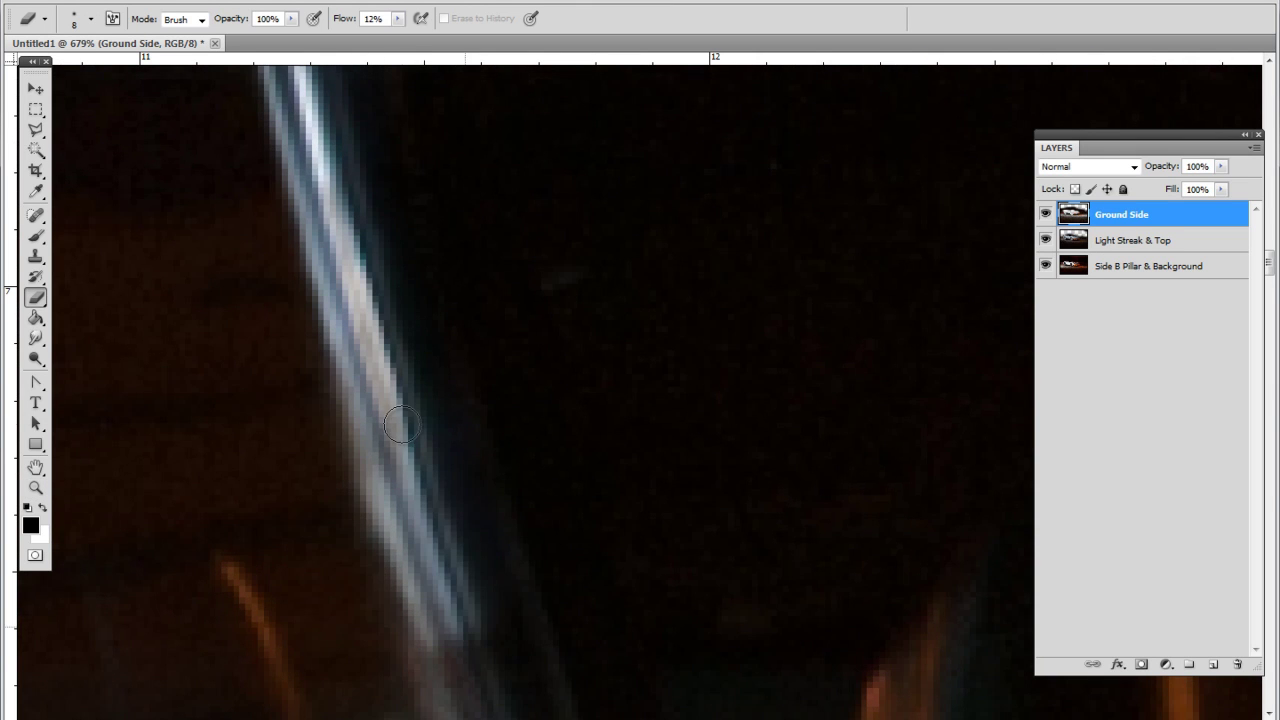
pyautogui.moveTo(402, 425)
pyautogui.mouseDown()
pyautogui.moveTo(428, 503)
pyautogui.moveTo(314, 183)
pyautogui.moveTo(451, 625)
pyautogui.mouseUp()
# - Erase the Ground Side layer along the pillar's dark windshield-side edge, and return to a view of the full image
pyautogui.moveTo(406, 373); pyautogui.dragTo(367, 229)
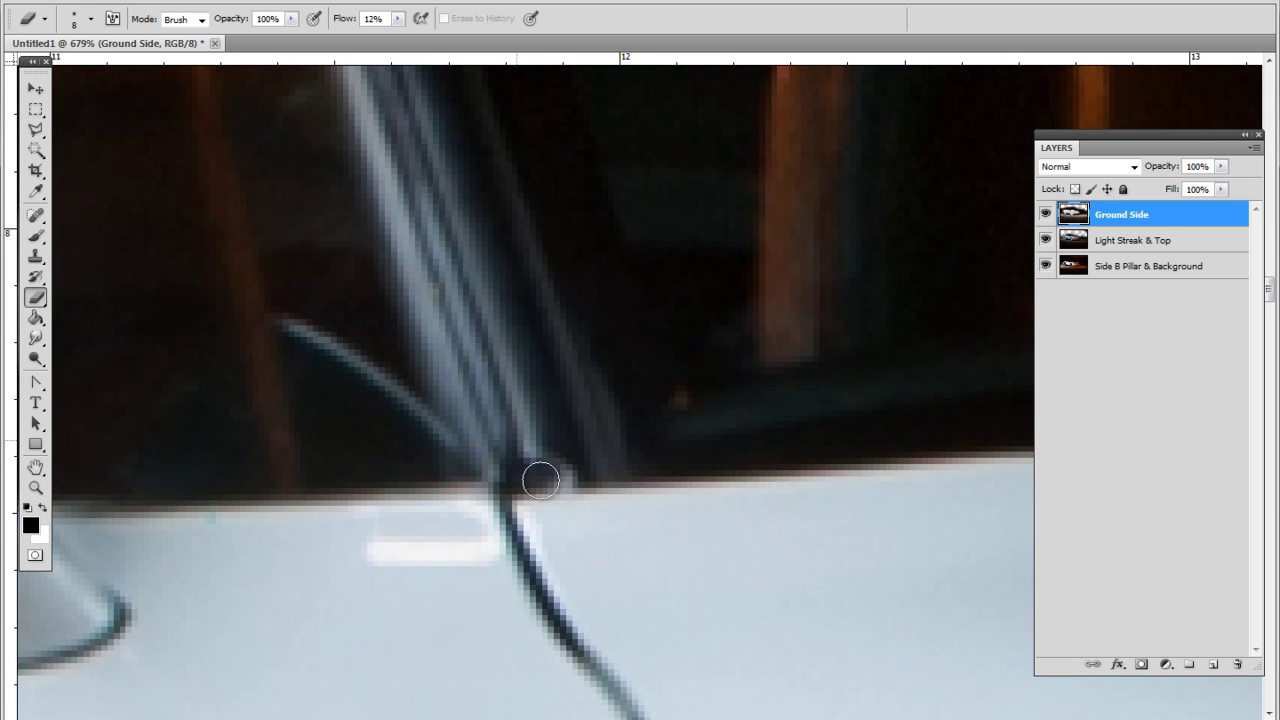
pyautogui.moveTo(468, 240); pyautogui.dragTo(484, 421)
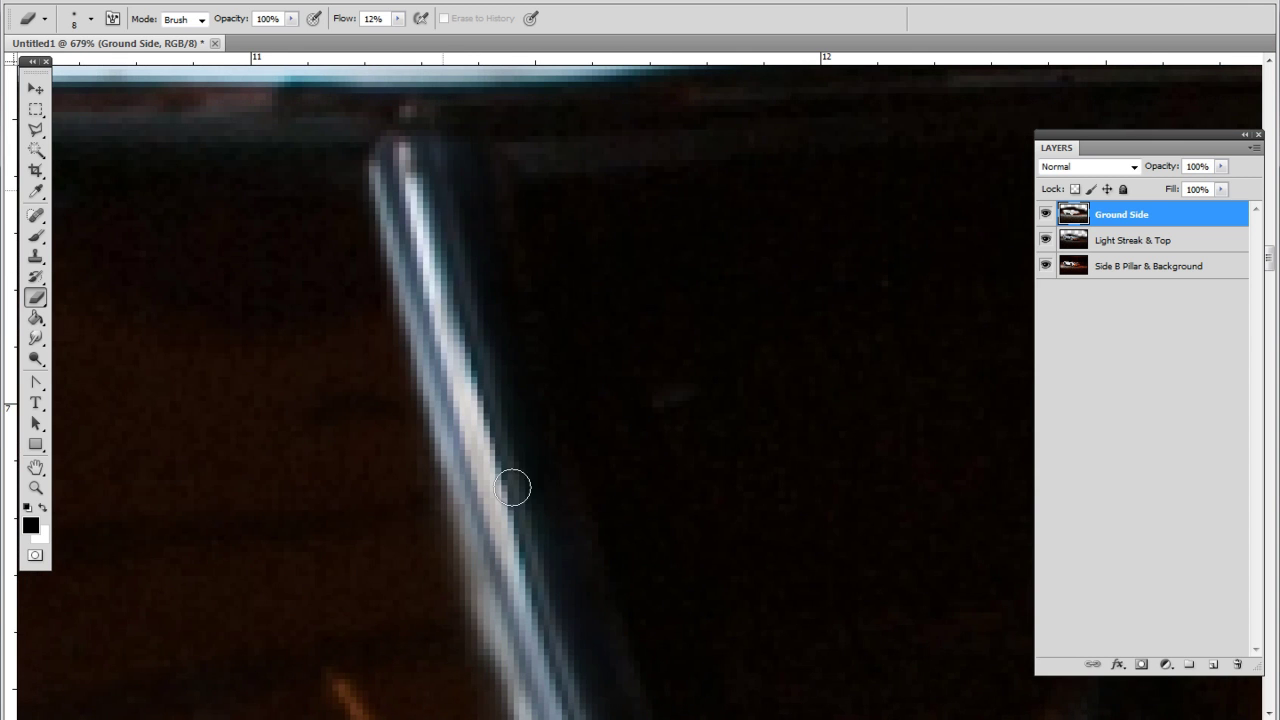
pyautogui.moveTo(573, 618)
pyautogui.mouseDown()
pyautogui.moveTo(508, 311)
pyautogui.moveTo(460, 182)
pyautogui.moveTo(528, 349)
pyautogui.moveTo(627, 692)
pyautogui.mouseUp()
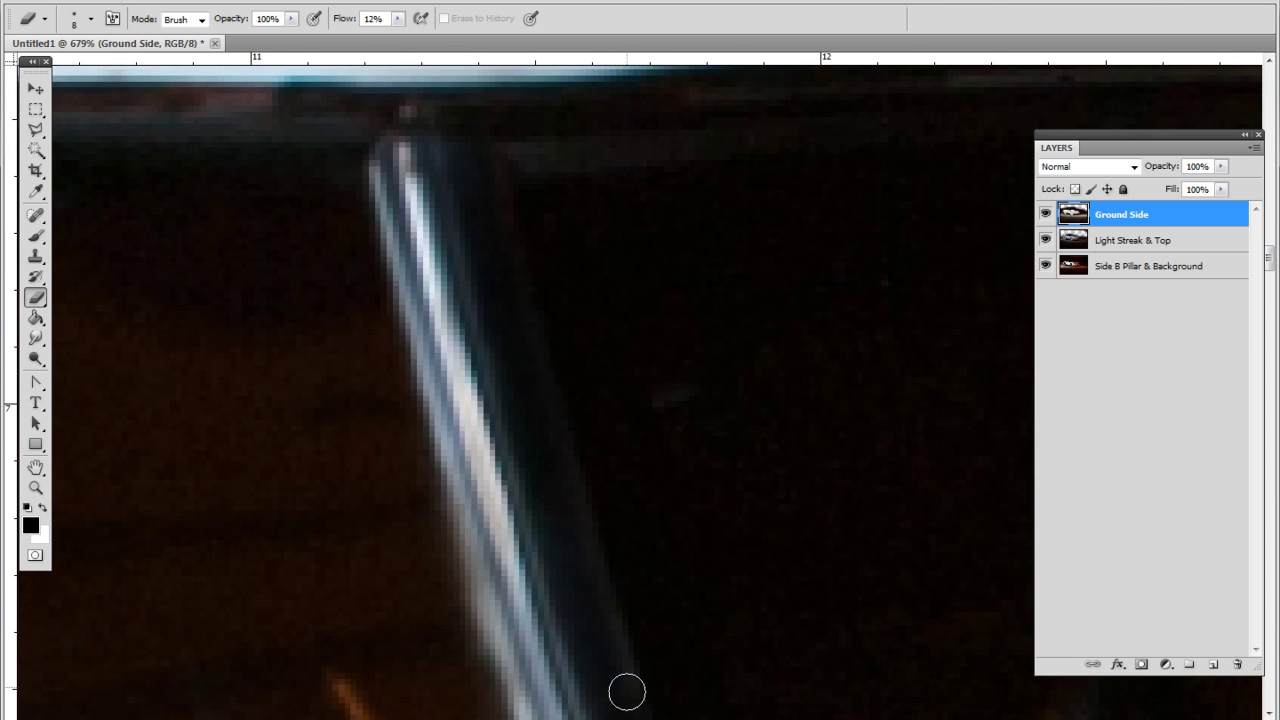
pyautogui.moveTo(571, 606); pyautogui.dragTo(377, 303)
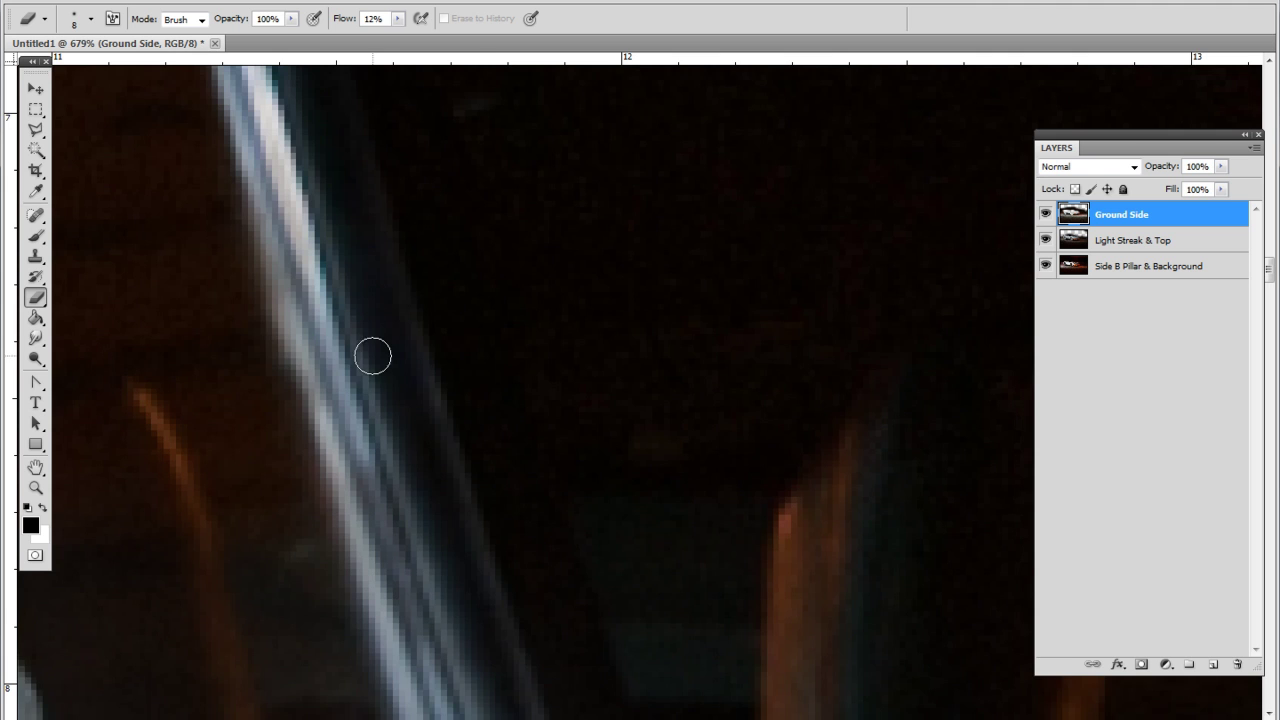
pyautogui.moveTo(449, 551); pyautogui.dragTo(403, 331)
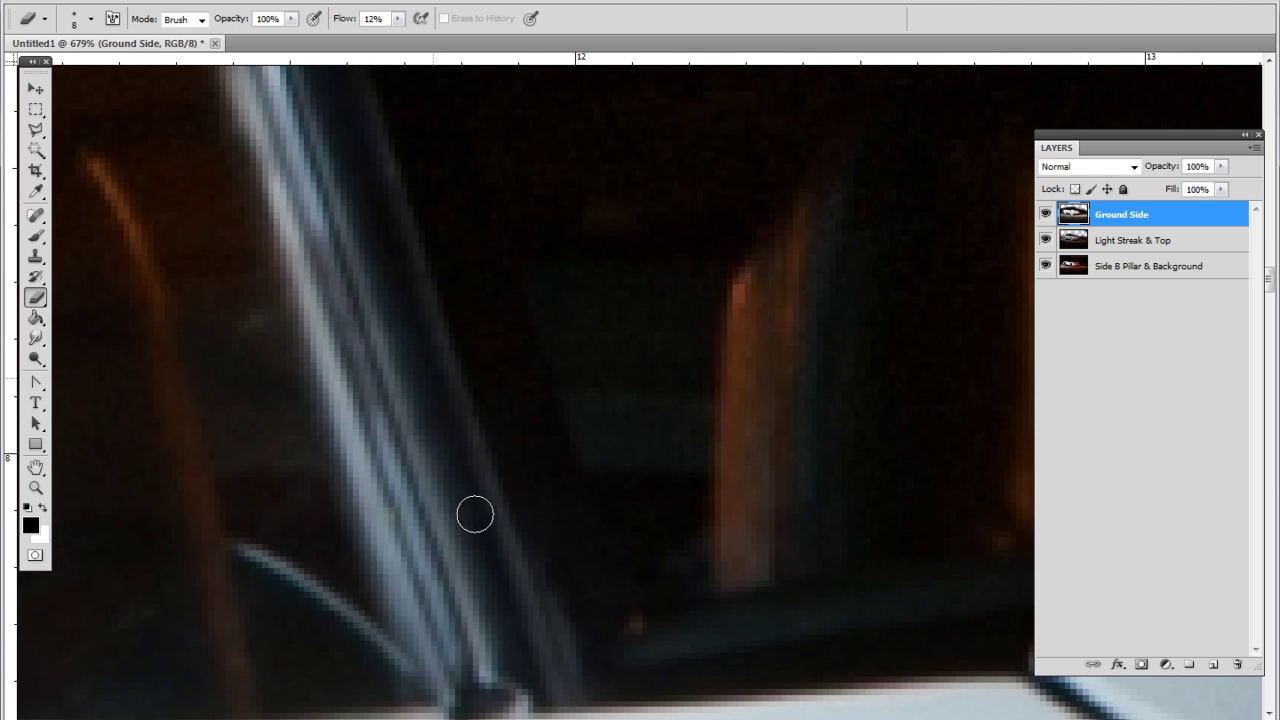
pyautogui.press('z')
pyautogui.rightClick(406, 323)
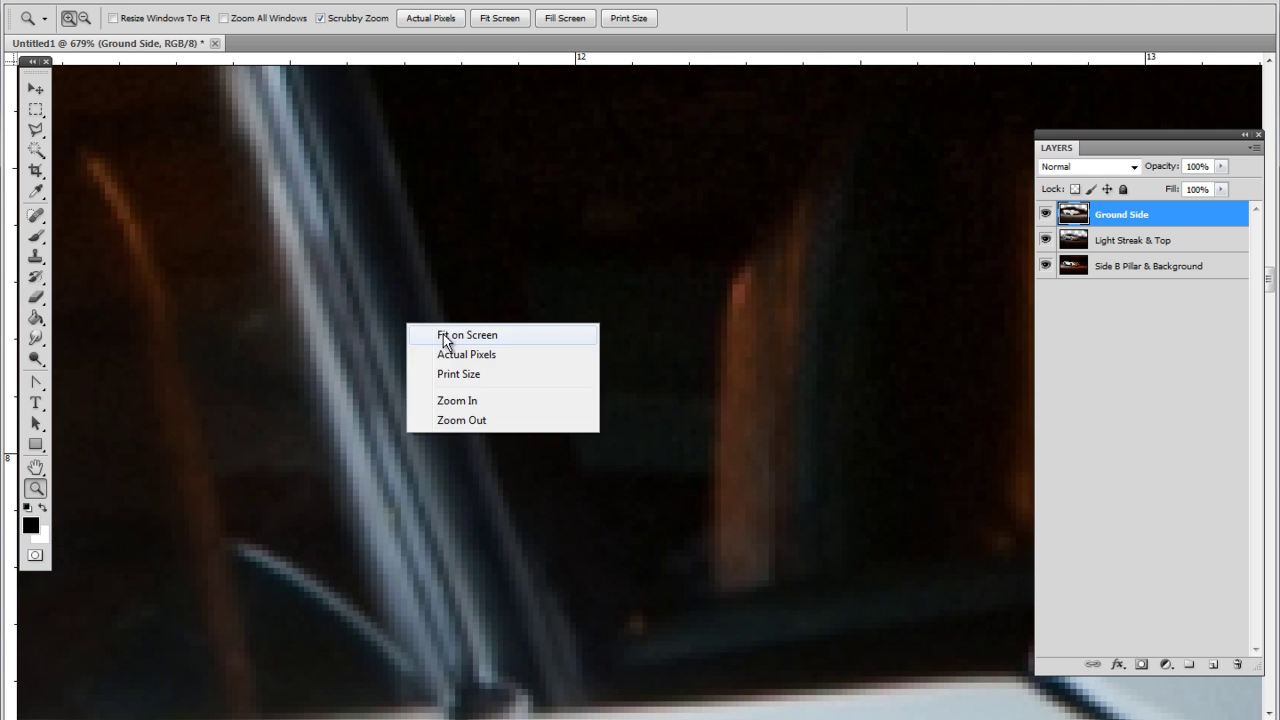
pyautogui.click(446, 337)
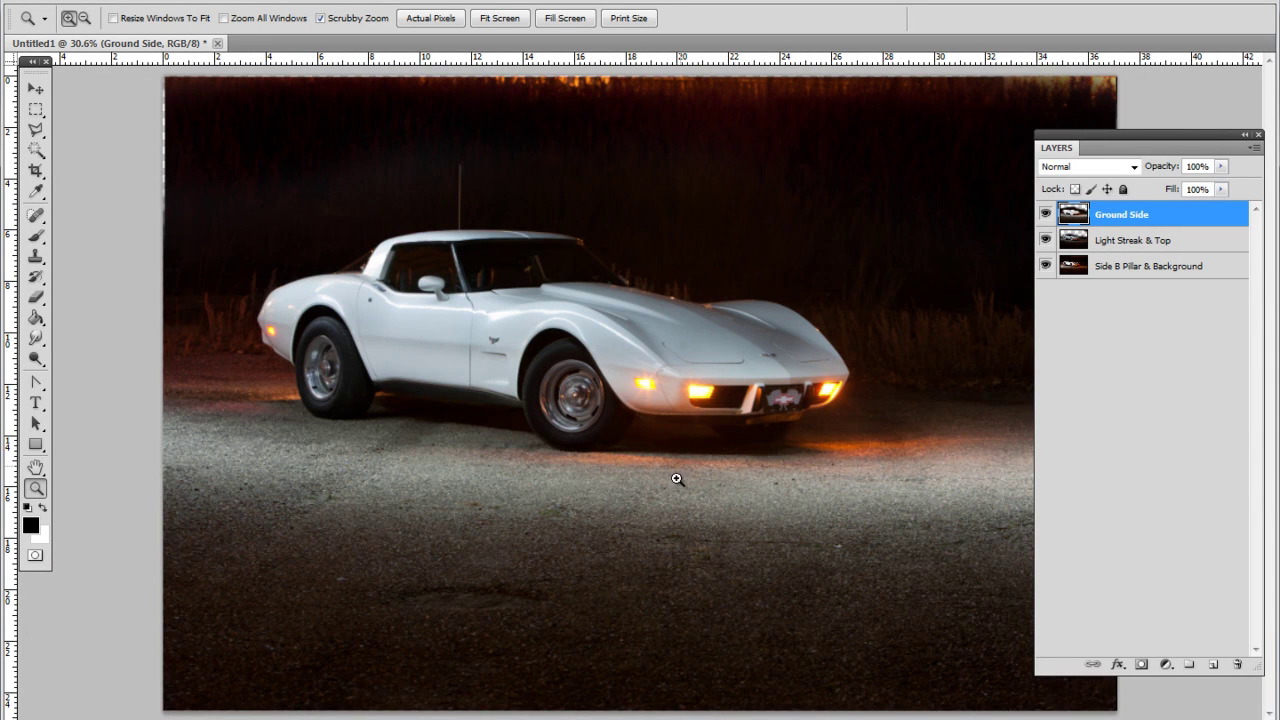
pyautogui.moveTo(677, 479)
pyautogui.mouseDown()
pyautogui.moveTo(660, 434)
pyautogui.moveTo(634, 437)
pyautogui.mouseUp()
pyautogui.press('e')
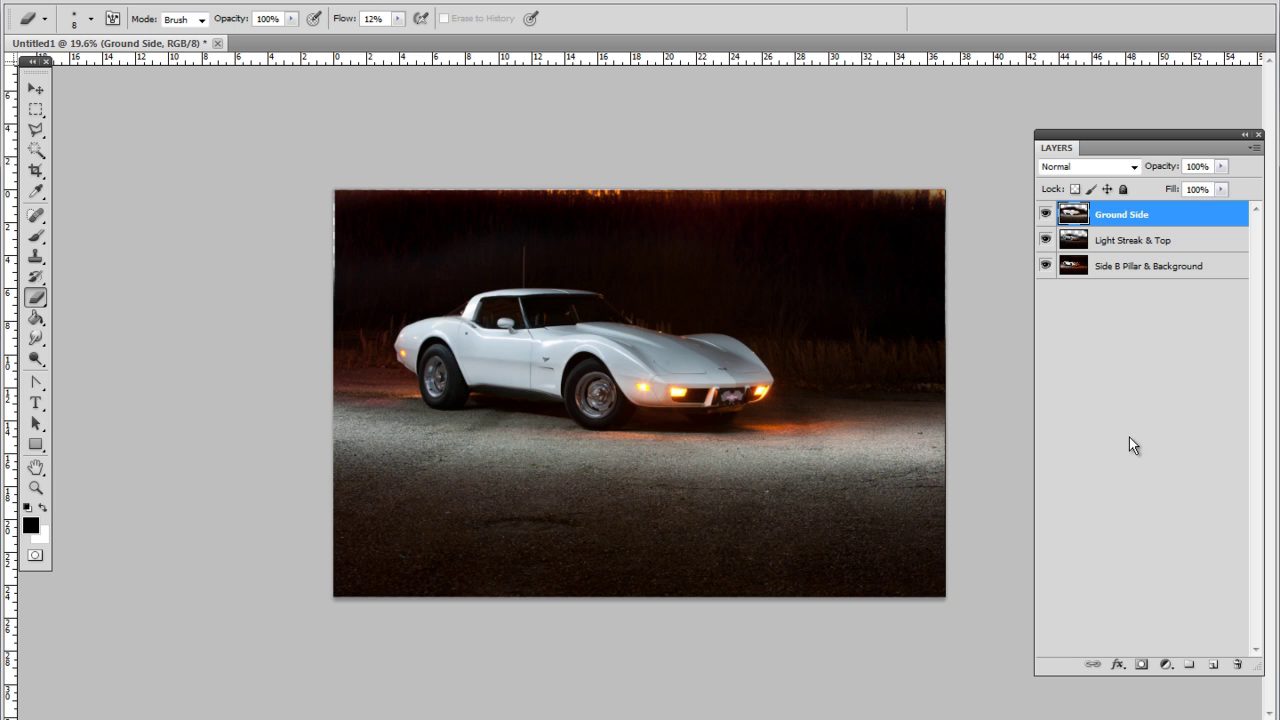
# - Add a Hue/Saturation adjustment layer above the Ground Side layer and bring its settings into view
pyautogui.click(1165, 664)
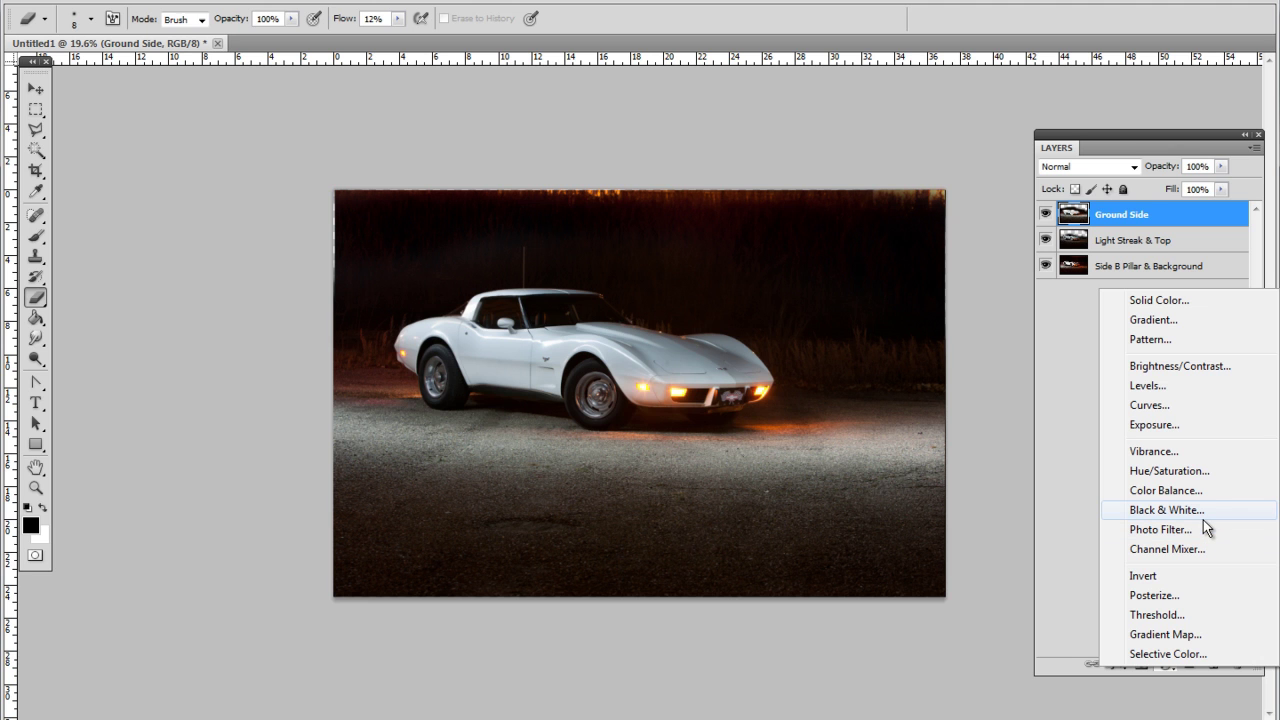
pyautogui.click(1188, 452)
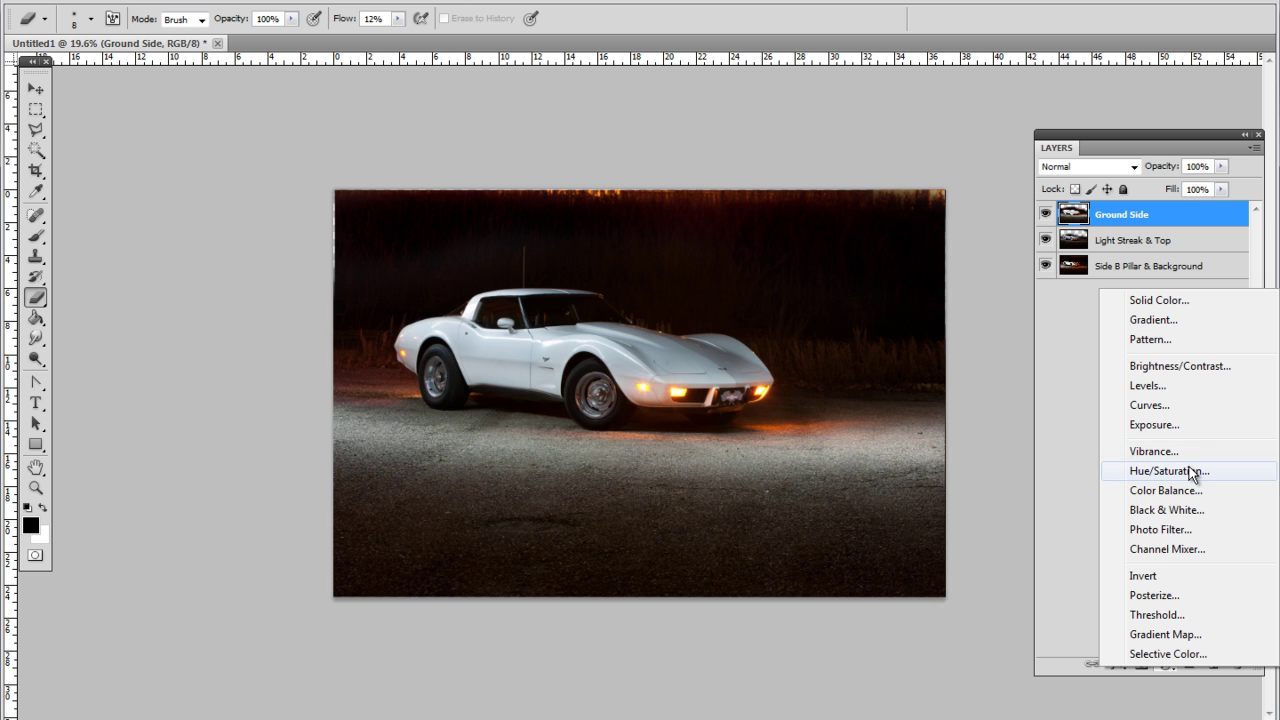
pyautogui.click(1191, 472)
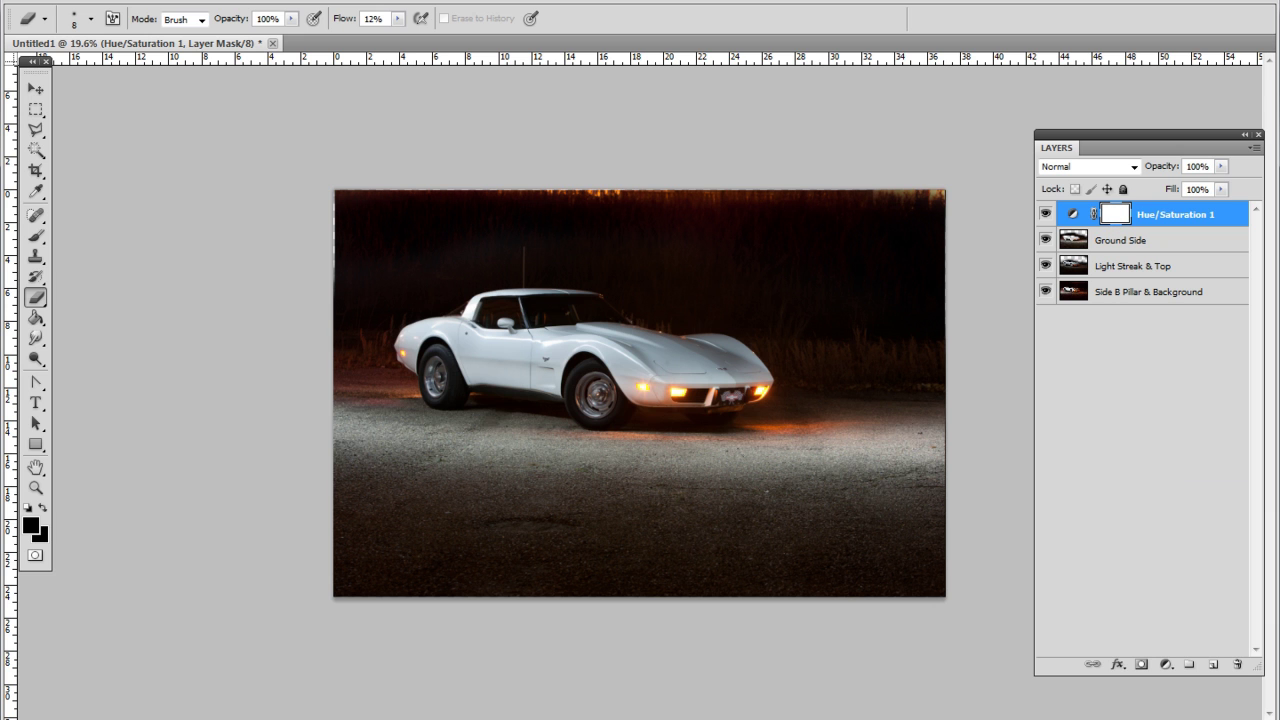
pyautogui.moveTo(2, 130); pyautogui.dragTo(158, 110)
# - Test the Master saturation at +100 and settle it at +1, keeping the Custom preset
pyautogui.moveTo(173, 240); pyautogui.dragTo(261, 254)
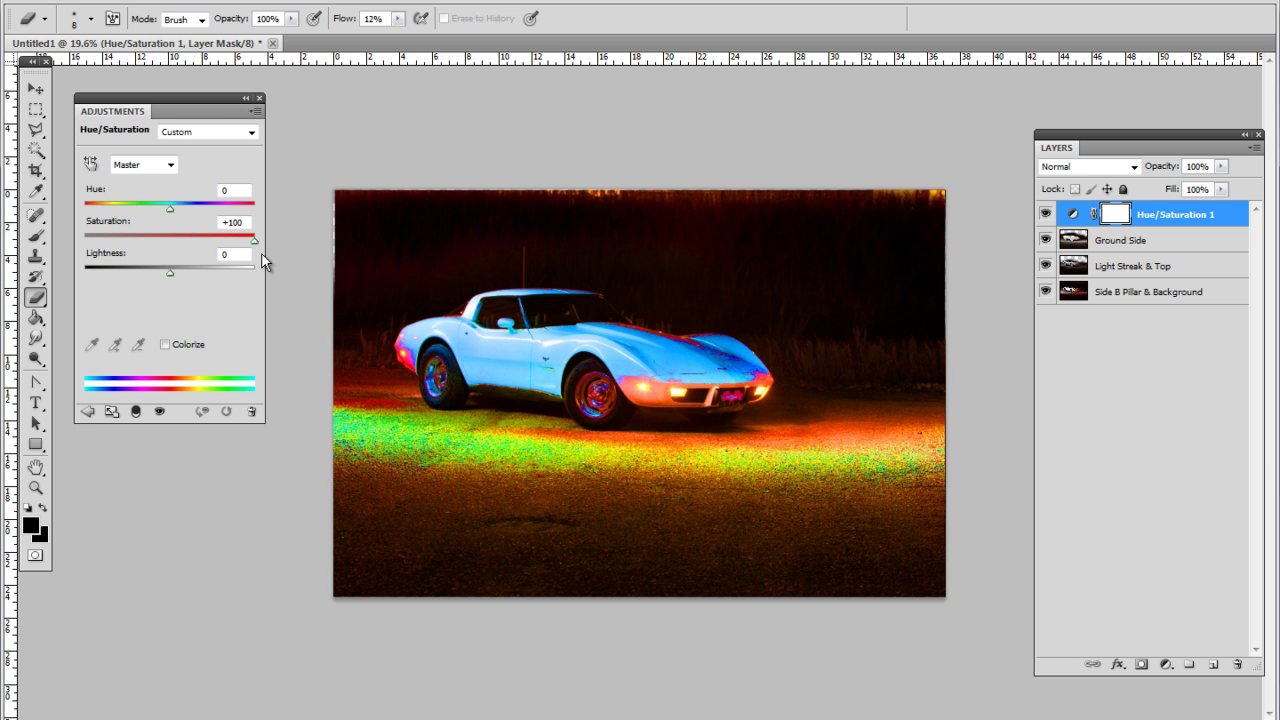
pyautogui.moveTo(265, 262); pyautogui.dragTo(170, 252)
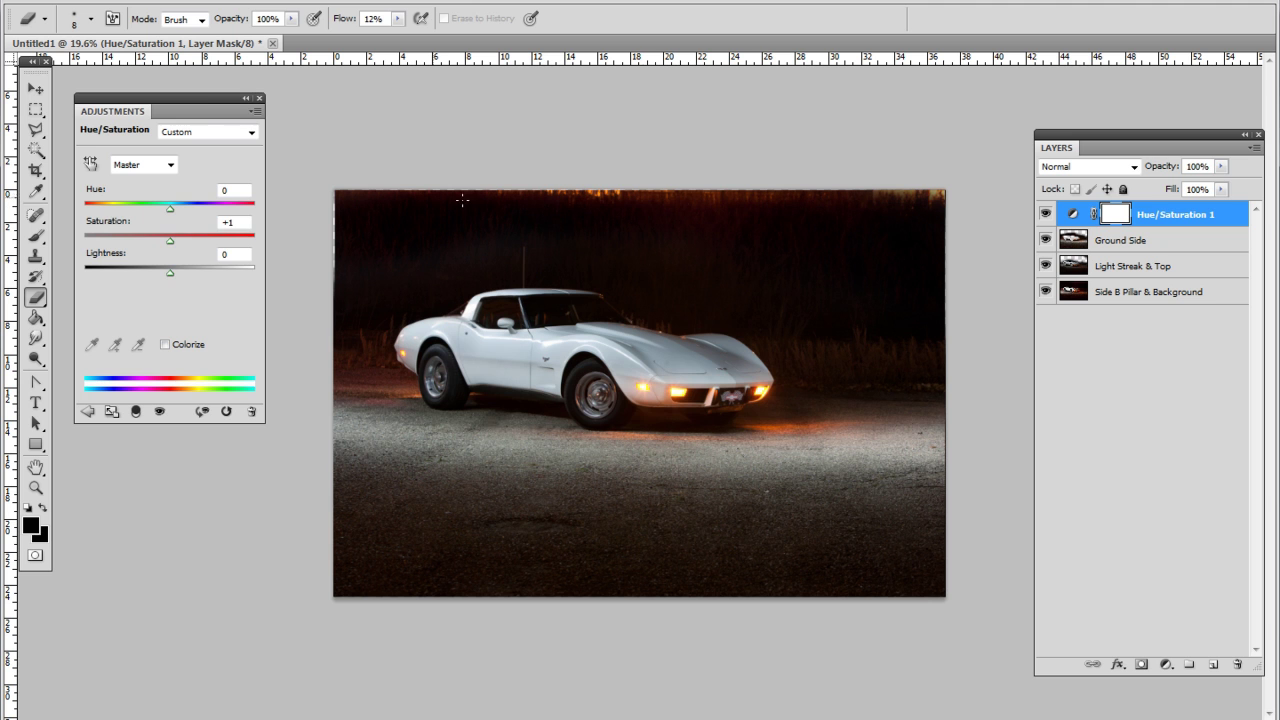
pyautogui.click(249, 132)
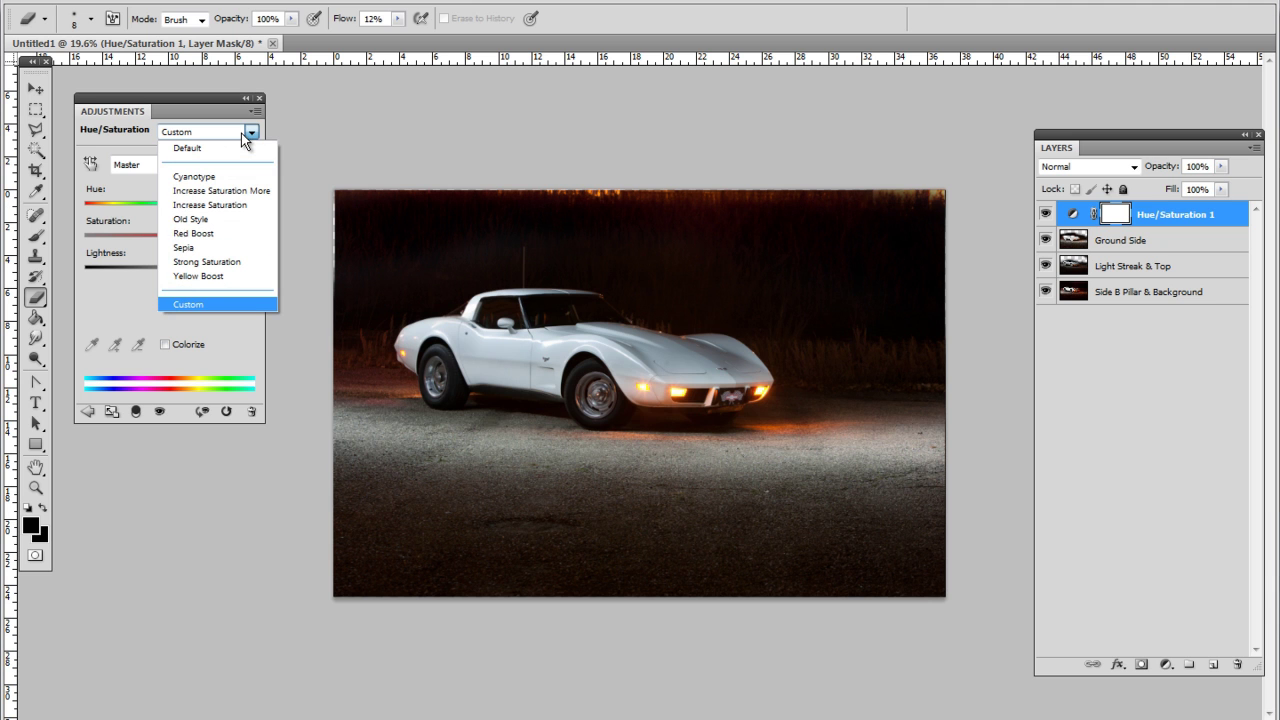
pyautogui.click(247, 133)
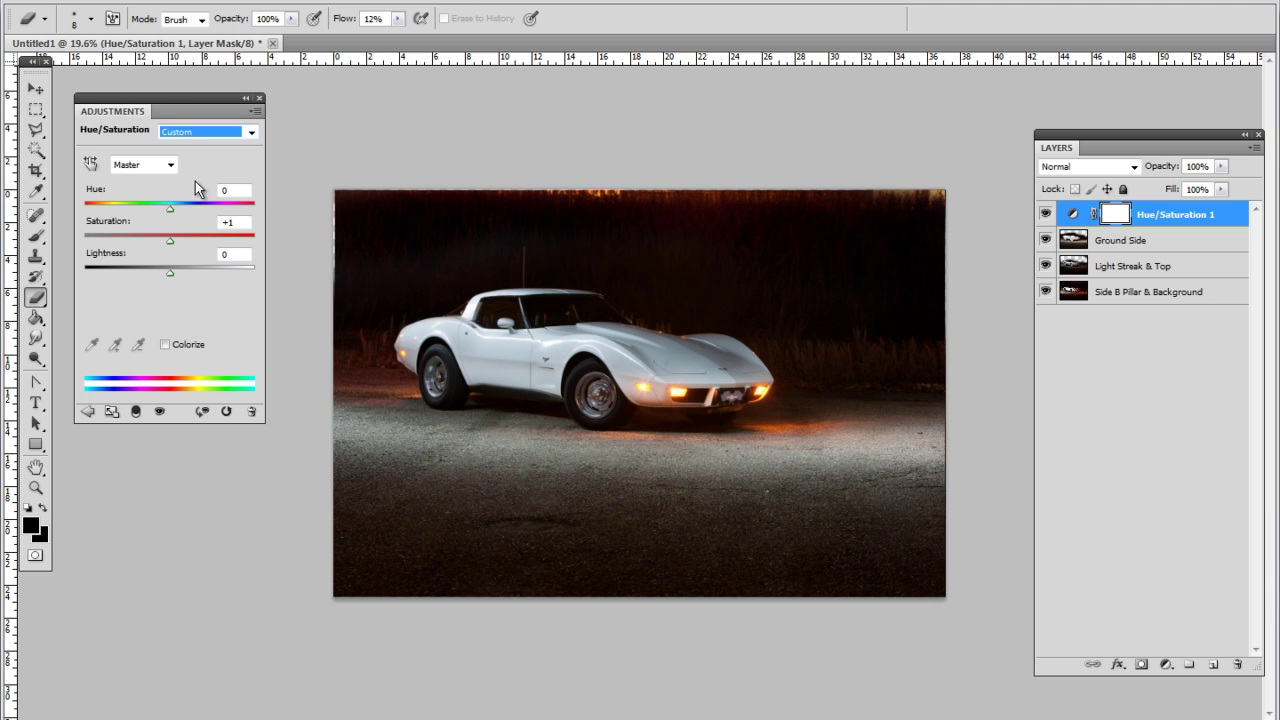
# - Select the entire canvas and fill the Hue/Saturation layer's mask with black
pyautogui.keyDown('ctrl'); pyautogui.click(1115, 220); pyautogui.keyUp('ctrl')
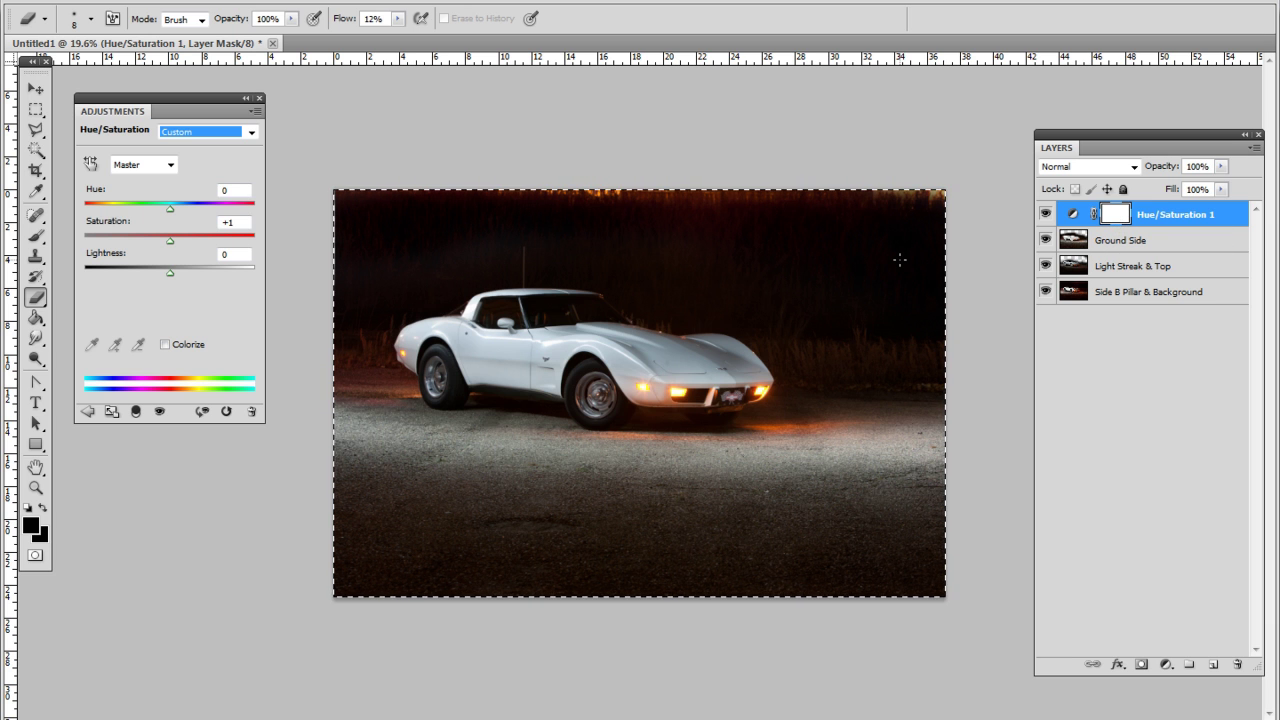
pyautogui.click(35, 109)
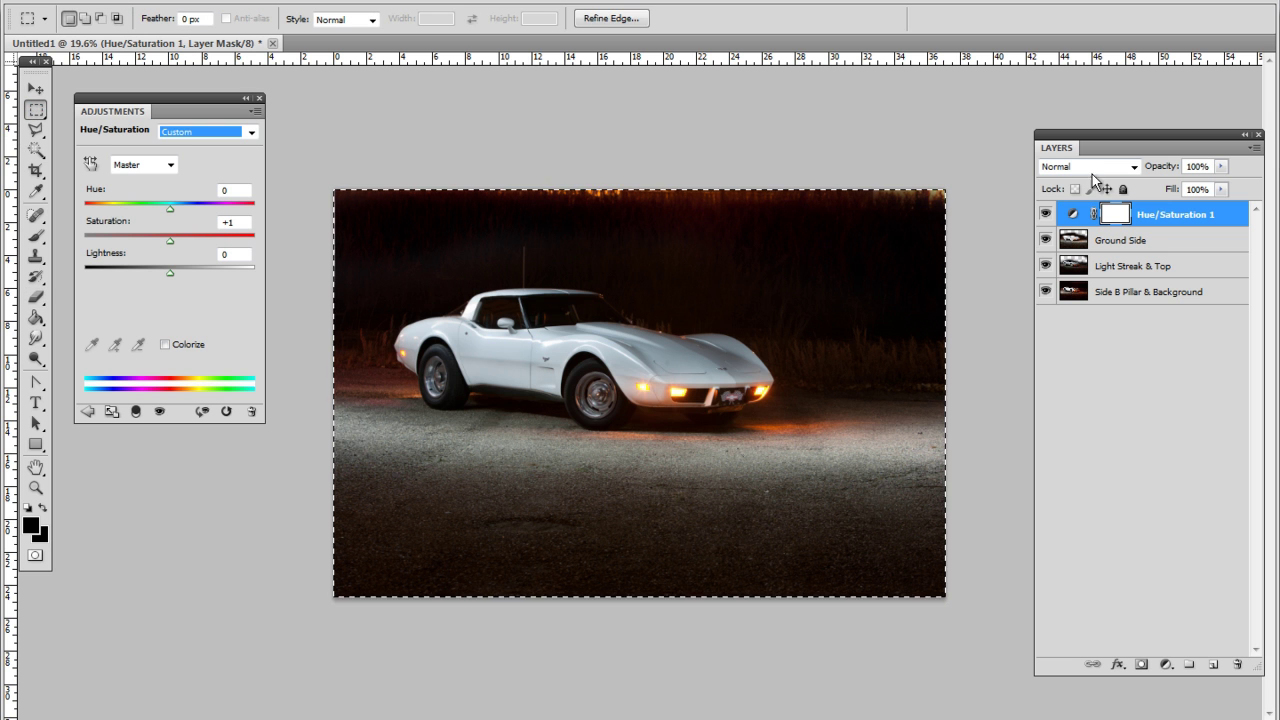
pyautogui.click(990, 131)
pyautogui.hotkey('ctrl', 's')
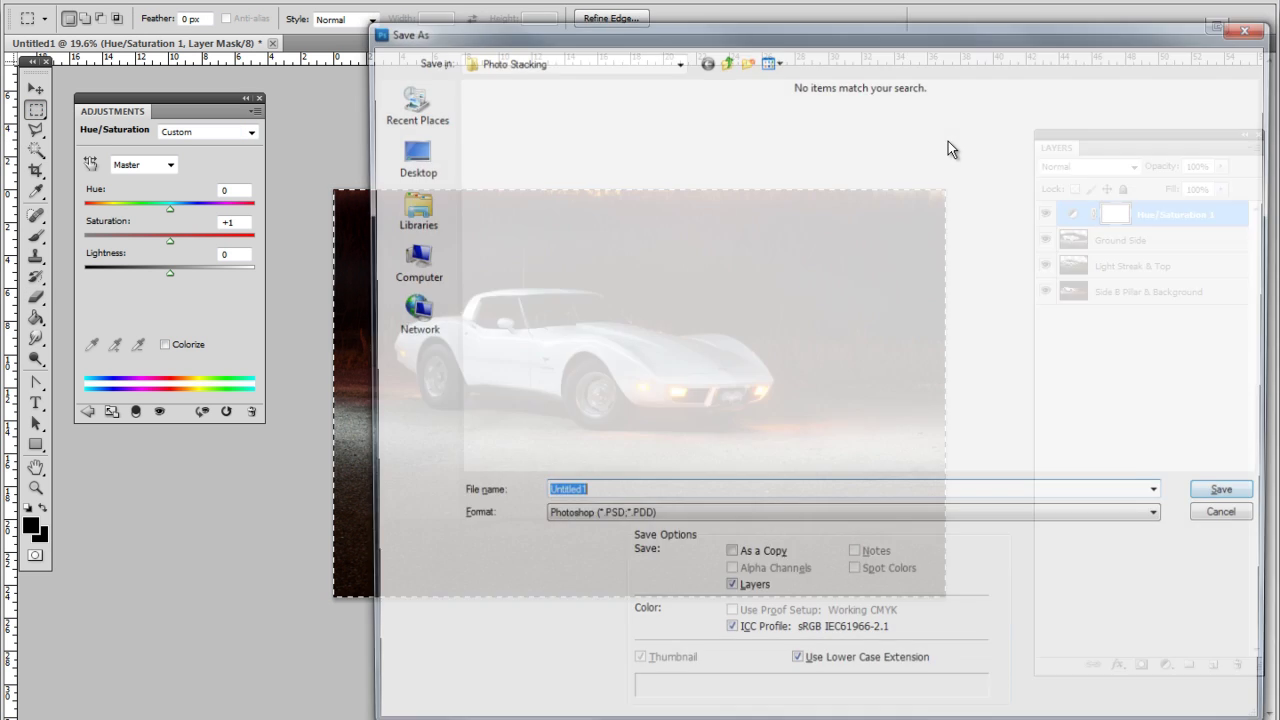
pyautogui.press('Escape')
pyautogui.hotkey('ctrl', 'a')
pyautogui.hotkey('alt', 'BackSpace')
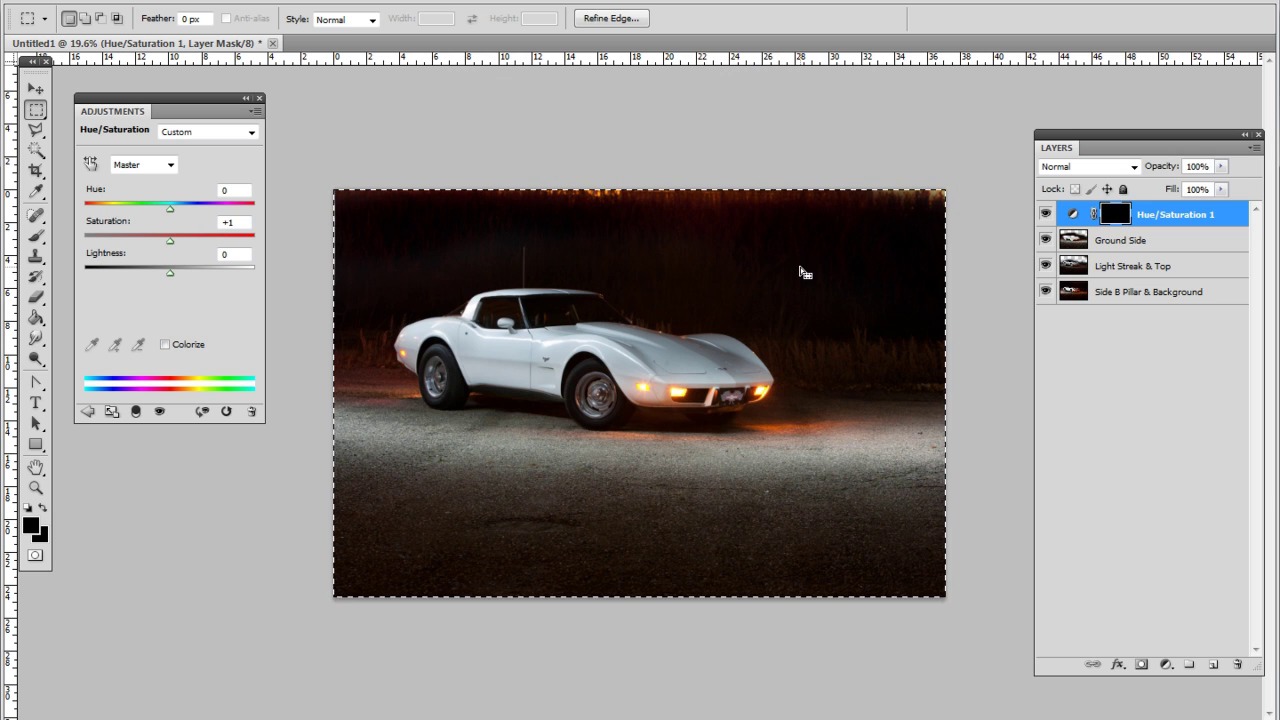
# - Clear the canvas selection and activate the Polygonal Lasso tool with 0 px feather
pyautogui.click(37, 242)
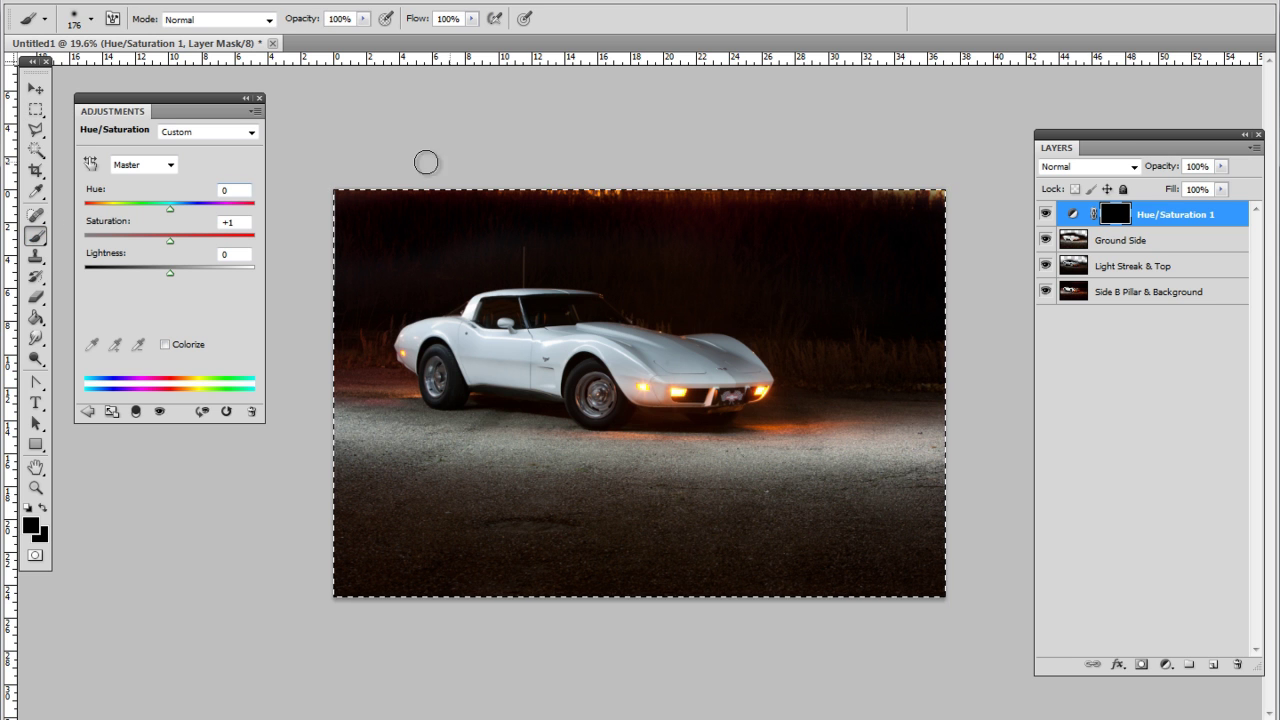
pyautogui.hotkey('ctrl', 'd')
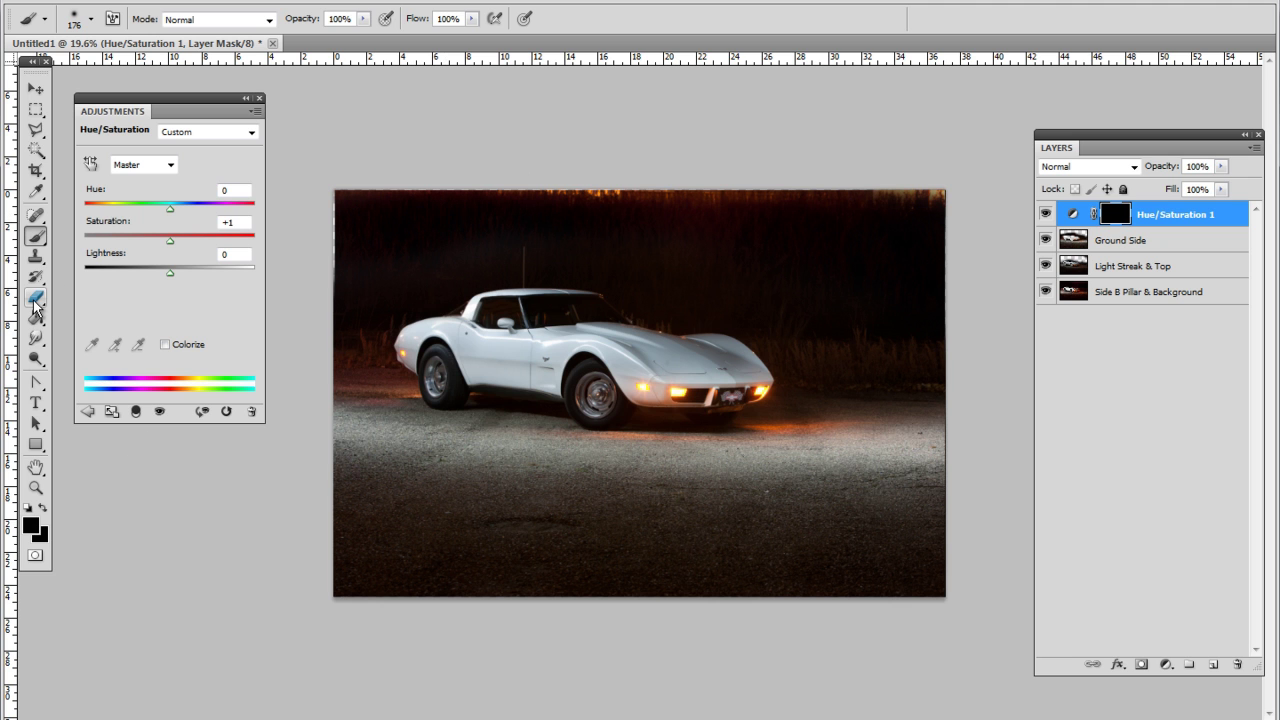
pyautogui.click(35, 130)
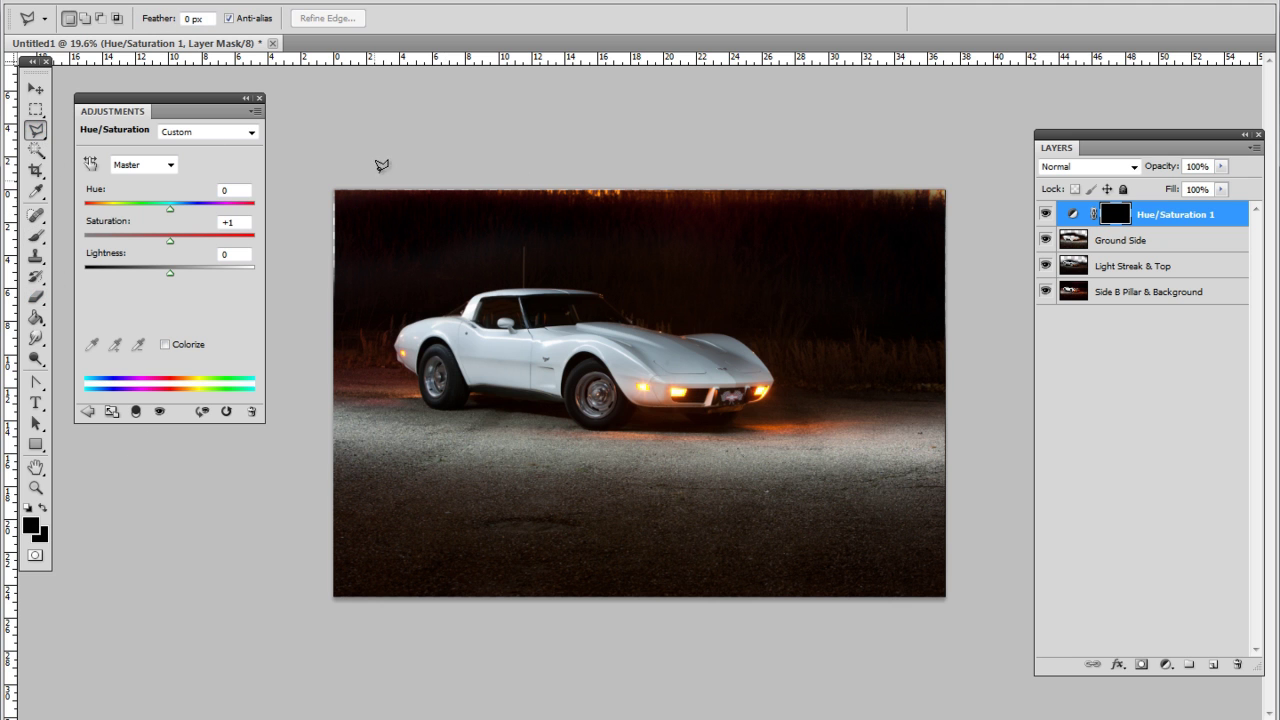
pyautogui.click(375, 312)
pyautogui.click(600, 260)
pyautogui.click(785, 268)
pyautogui.click(868, 233)
pyautogui.click(680, 233)
pyautogui.click(515, 203)
pyautogui.click(418, 208)
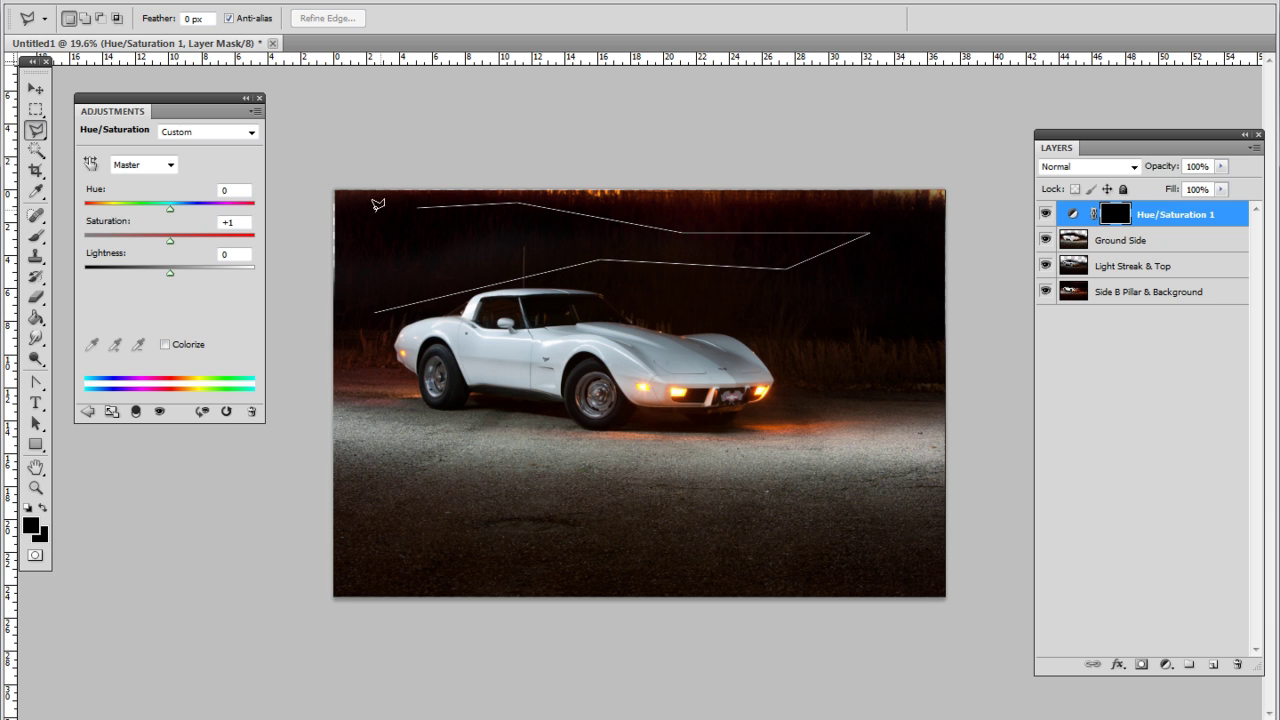
pyautogui.click(335, 220)
pyautogui.click(306, 246)
pyautogui.doubleClick(300, 270)
pyautogui.click(301, 275)
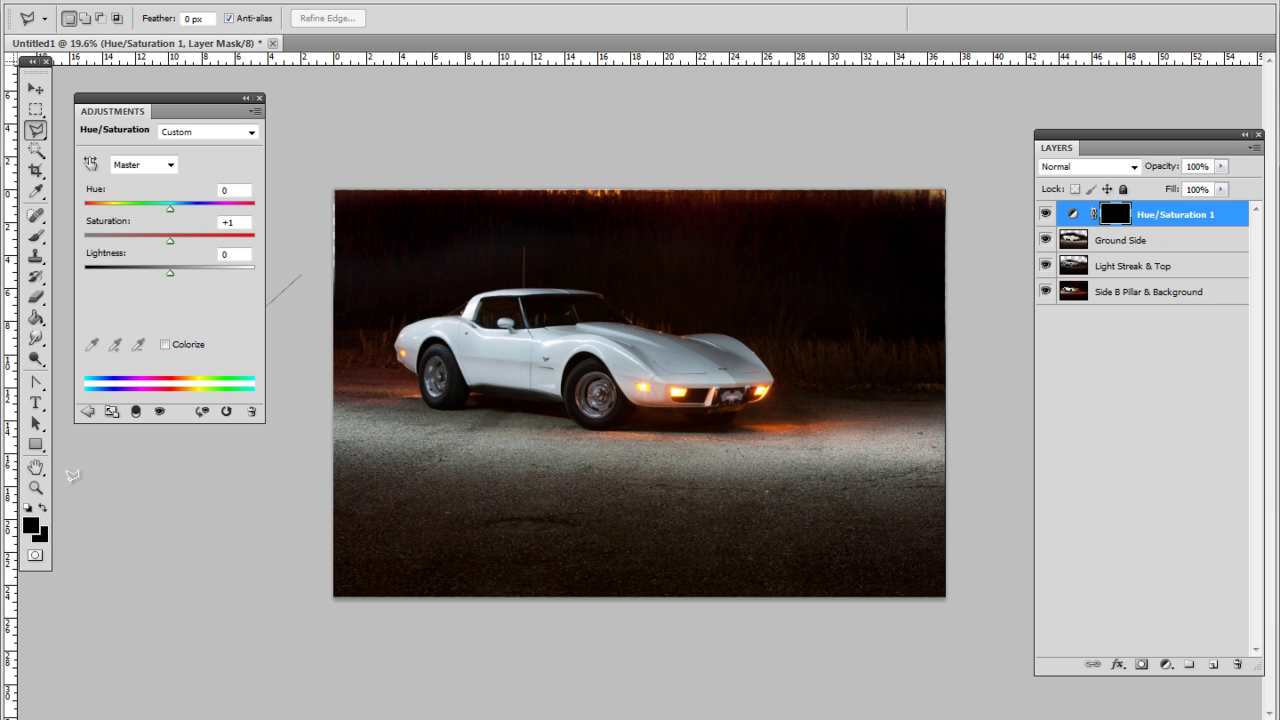
pyautogui.doubleClick(299, 354)
# - Reset the foreground colour to white and draw a polygonal selection around the image's upper part, down to the car's bumper line
pyautogui.click(29, 510)
pyautogui.click(309, 388)
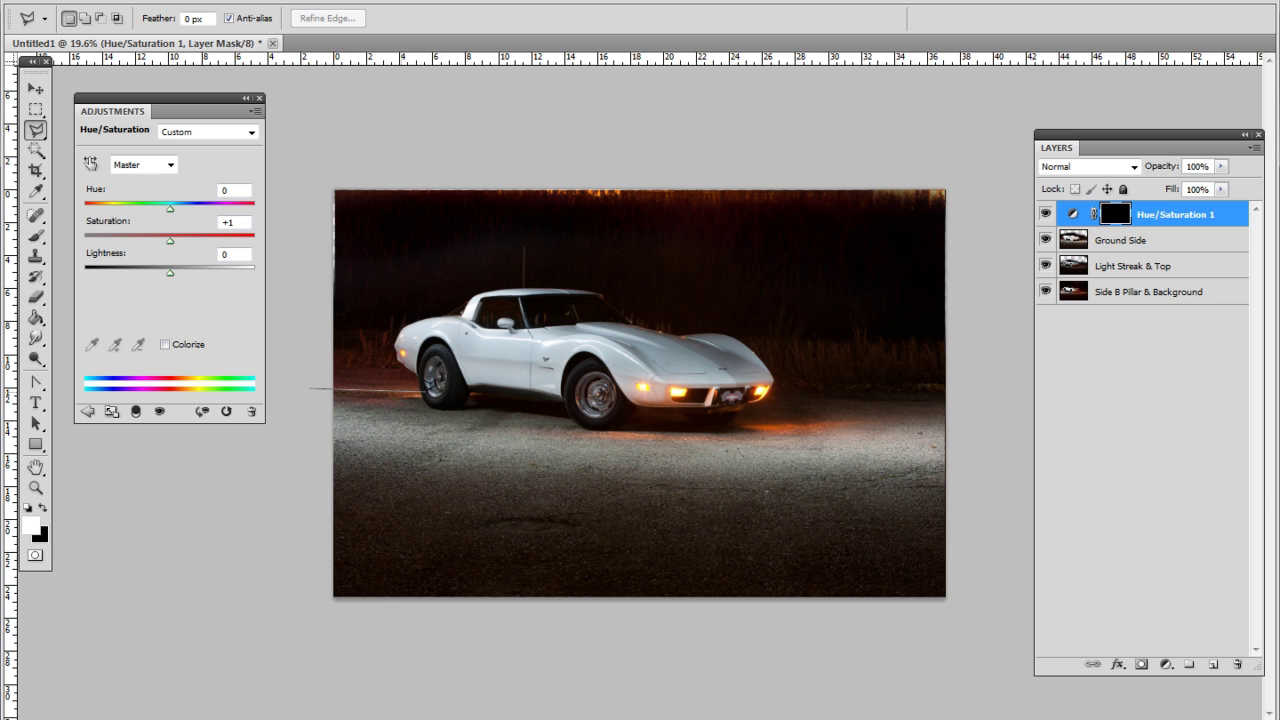
pyautogui.click(313, 371)
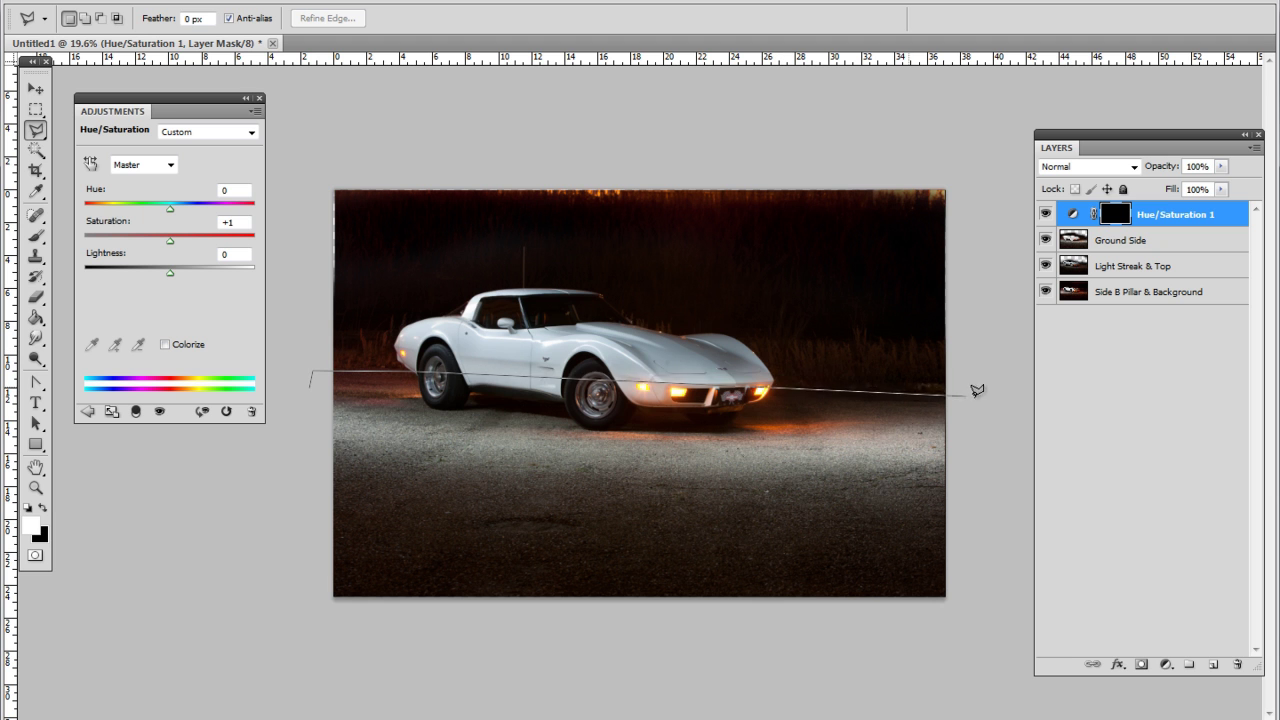
pyautogui.click(978, 385)
pyautogui.click(1003, 102)
pyautogui.click(316, 115)
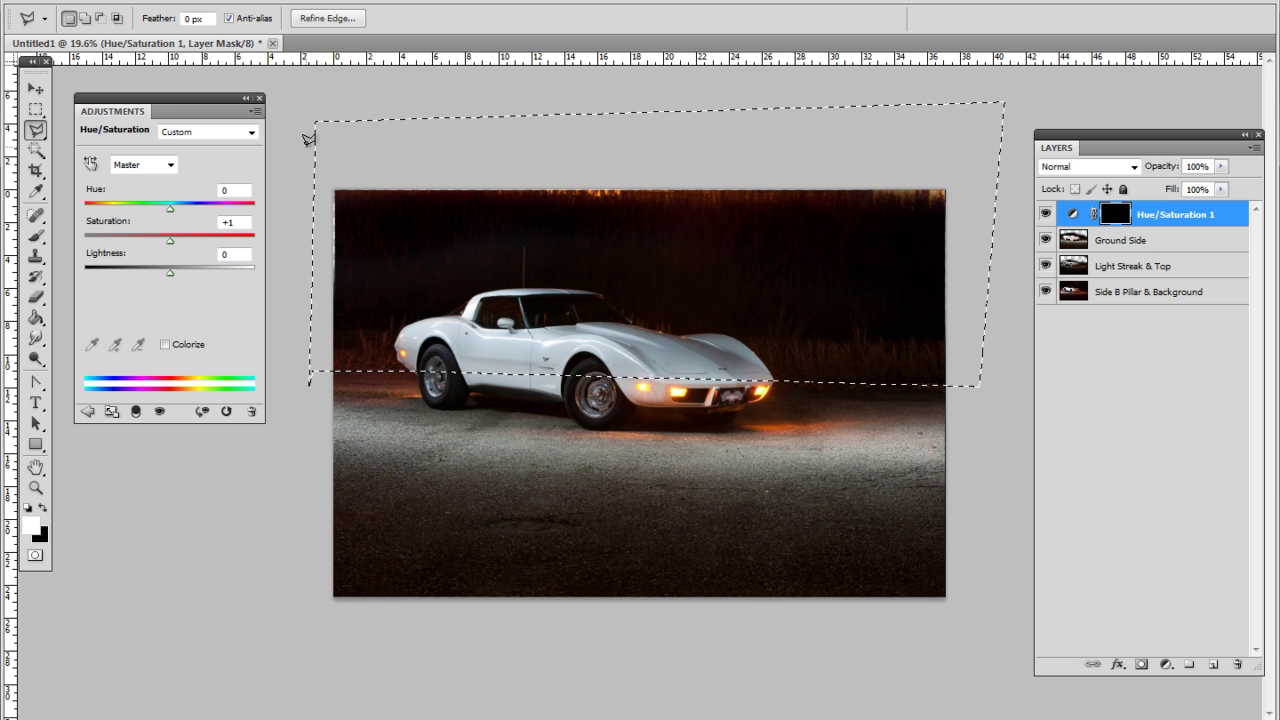
# - Paint the selected area of the Hue/Saturation mask white with a soft 329 px brush at full opacity and flow
pyautogui.click(35, 236)
pyautogui.rightClick(520, 218)
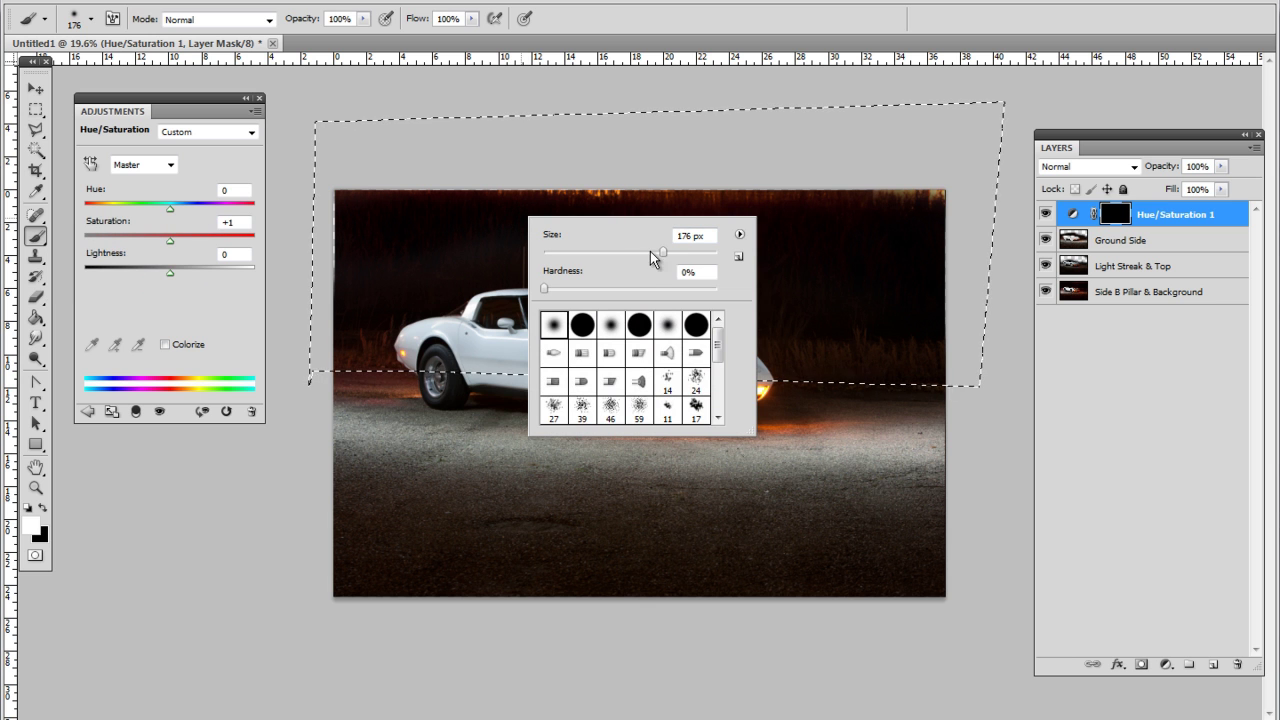
pyautogui.click(347, 202)
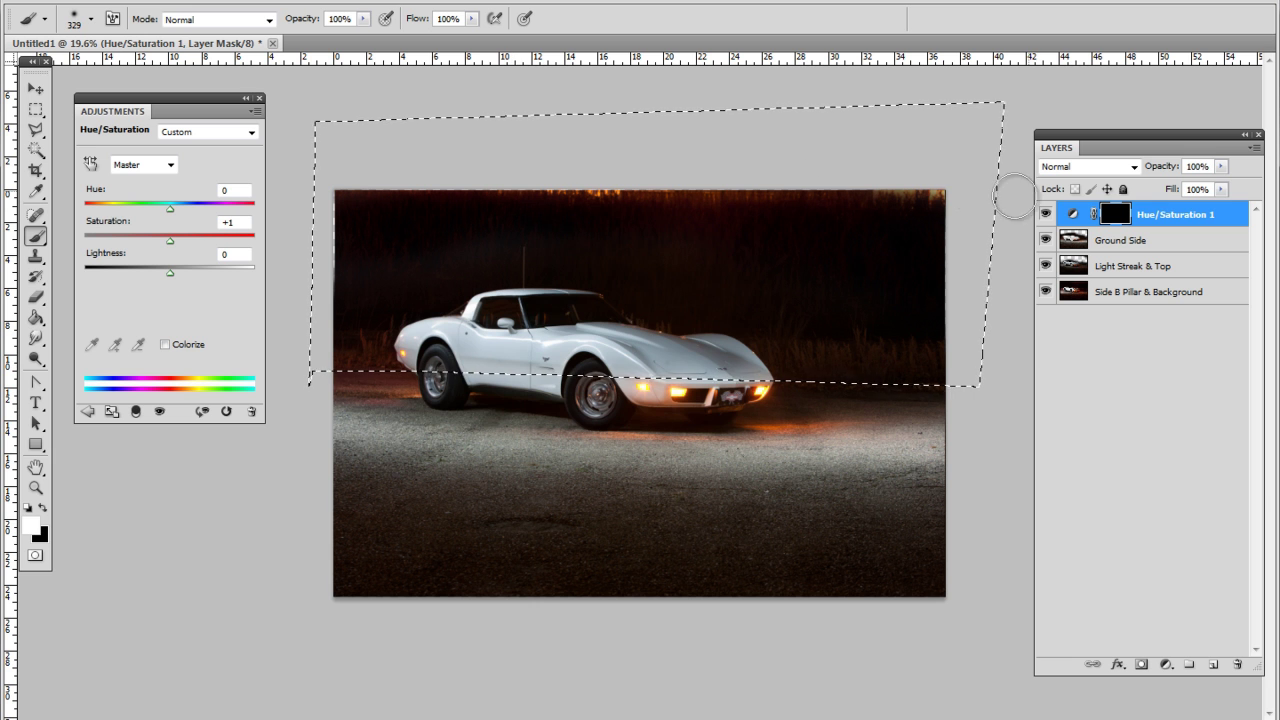
pyautogui.moveTo(932, 208)
pyautogui.mouseDown()
pyautogui.moveTo(893, 201)
pyautogui.moveTo(388, 257)
pyautogui.mouseUp()
pyautogui.moveTo(720, 203)
pyautogui.mouseDown()
pyautogui.moveTo(269, 251)
pyautogui.moveTo(377, 261)
pyautogui.moveTo(155, 331)
pyautogui.moveTo(180, 371)
pyautogui.mouseUp()
# - Set the Master hue to -9, saturation to -72 and lightness to -23, and clear the selection
pyautogui.moveTo(169, 243); pyautogui.dragTo(163, 214)
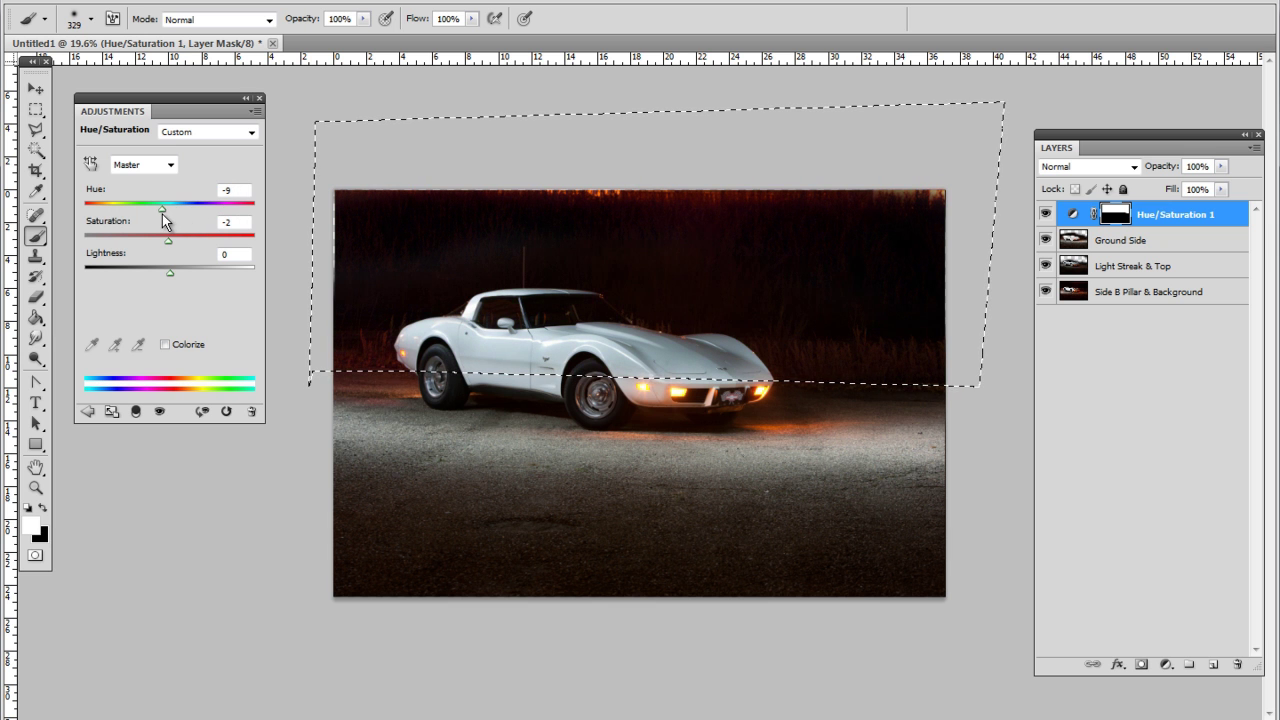
pyautogui.moveTo(170, 272); pyautogui.dragTo(131, 241)
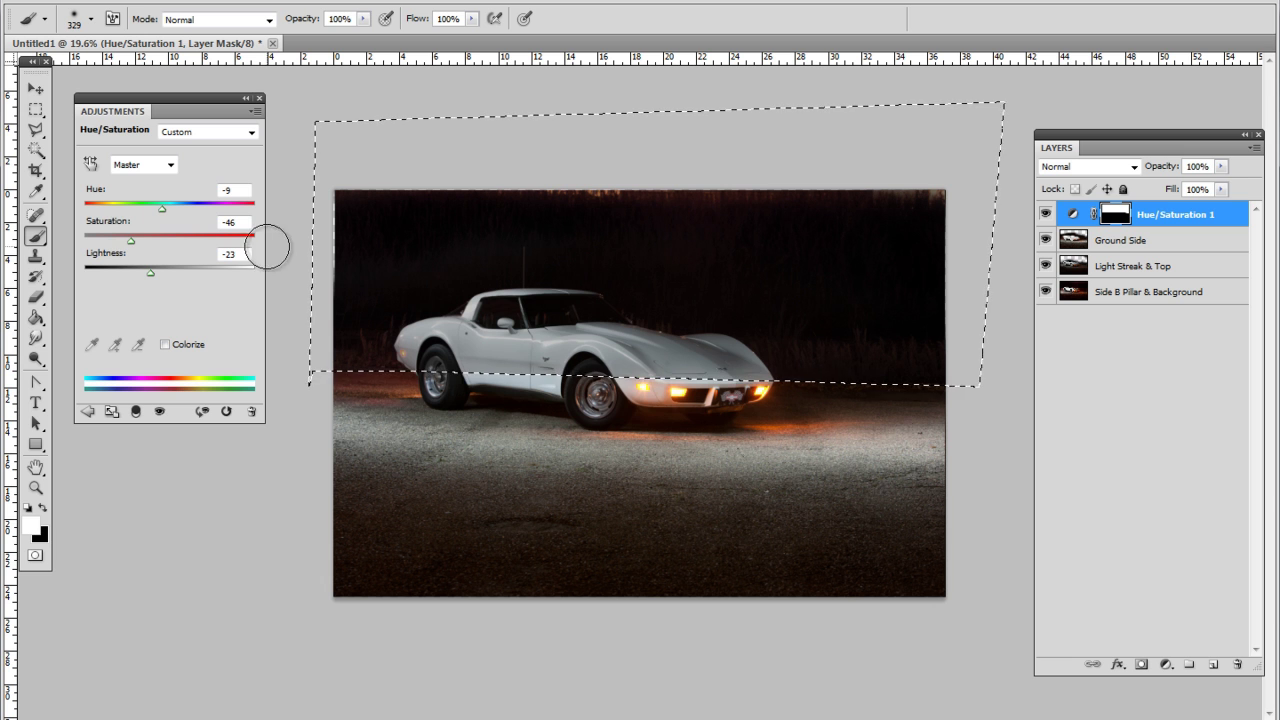
pyautogui.moveTo(132, 241); pyautogui.dragTo(109, 243)
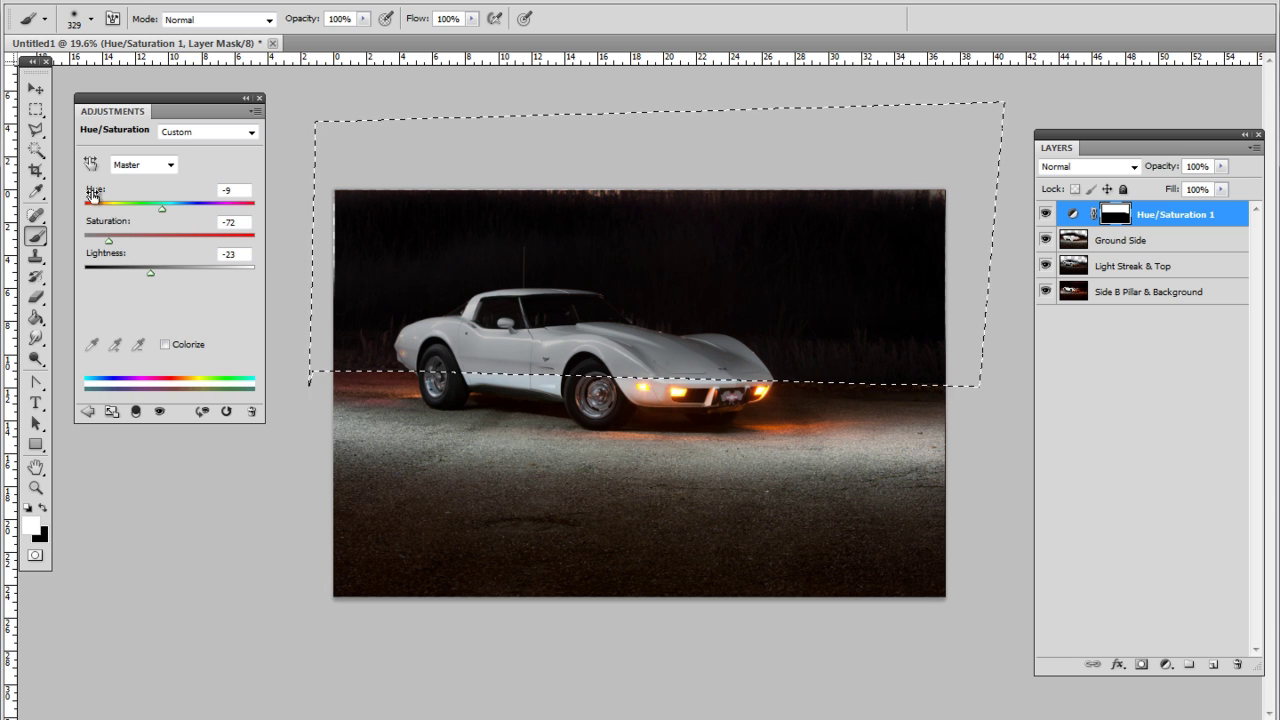
pyautogui.hotkey('ctrl', 'd')
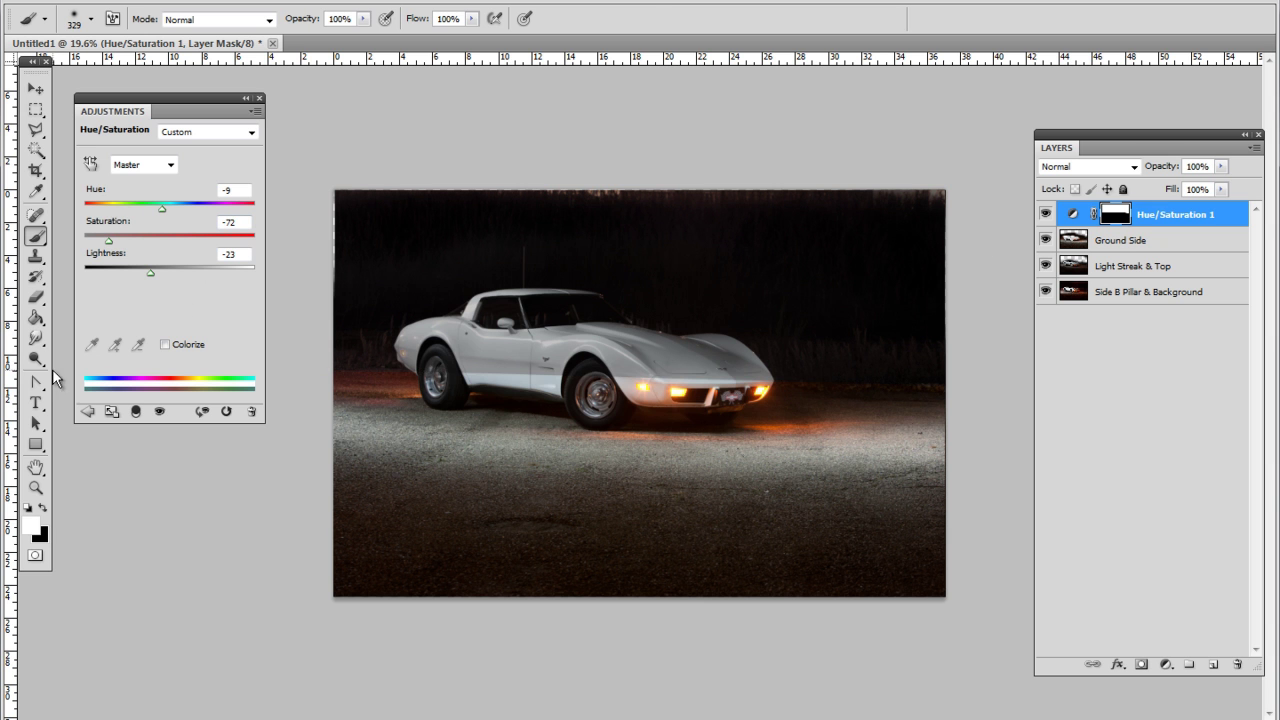
# - At 100% zoom, erase the adjustment from the car's front wheel and near front fender using a soft 215 px eraser at 55% flow
pyautogui.doubleClick(35, 488)
pyautogui.press('e')
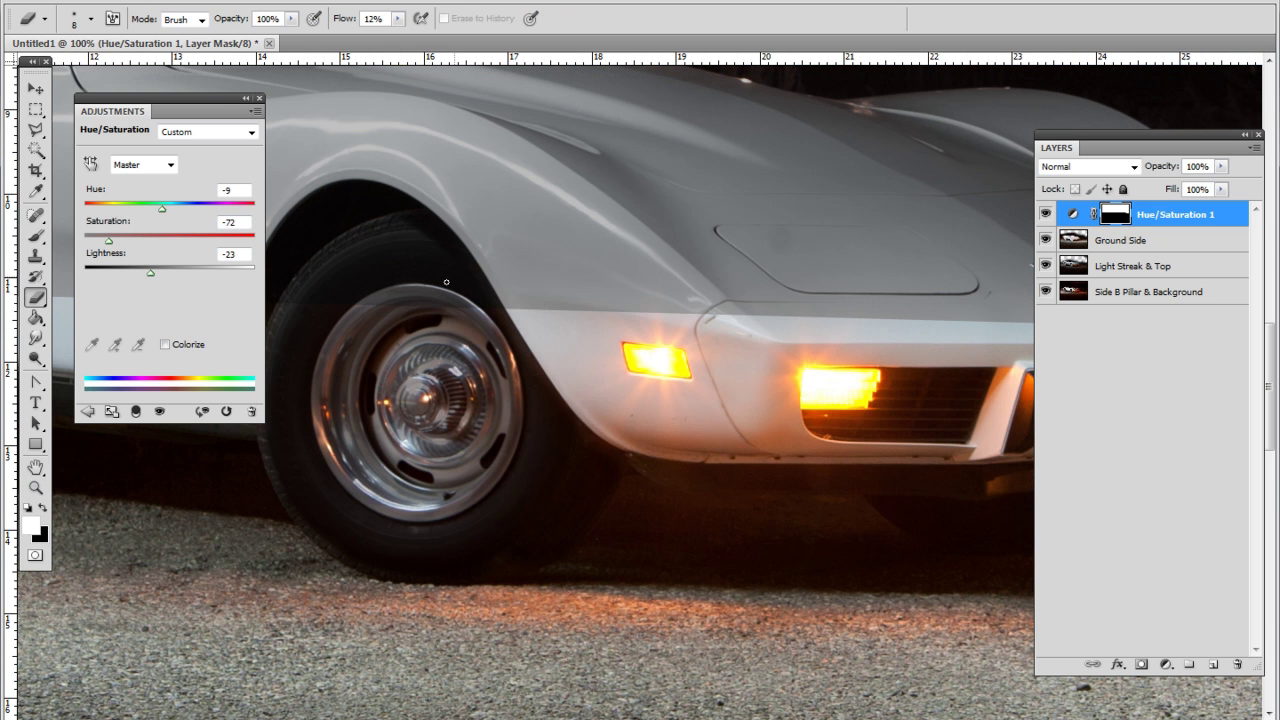
pyautogui.rightClick(446, 282)
pyautogui.click(441, 218)
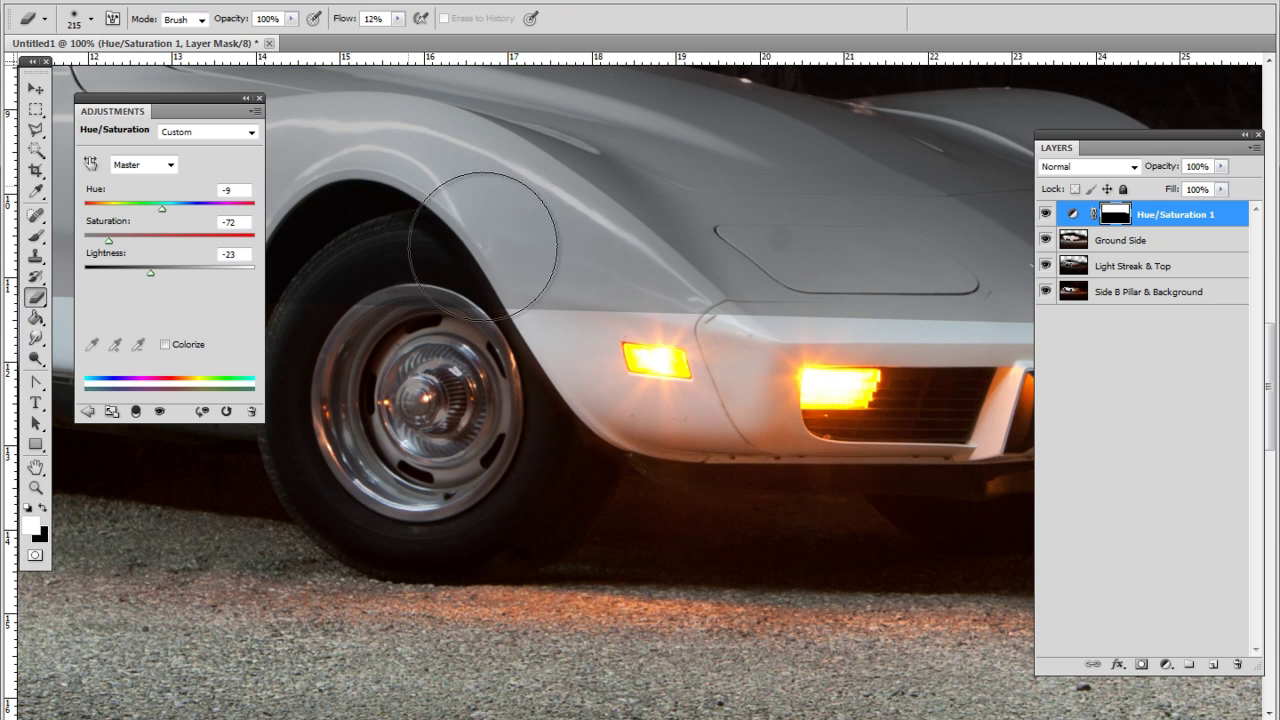
pyautogui.click(398, 19)
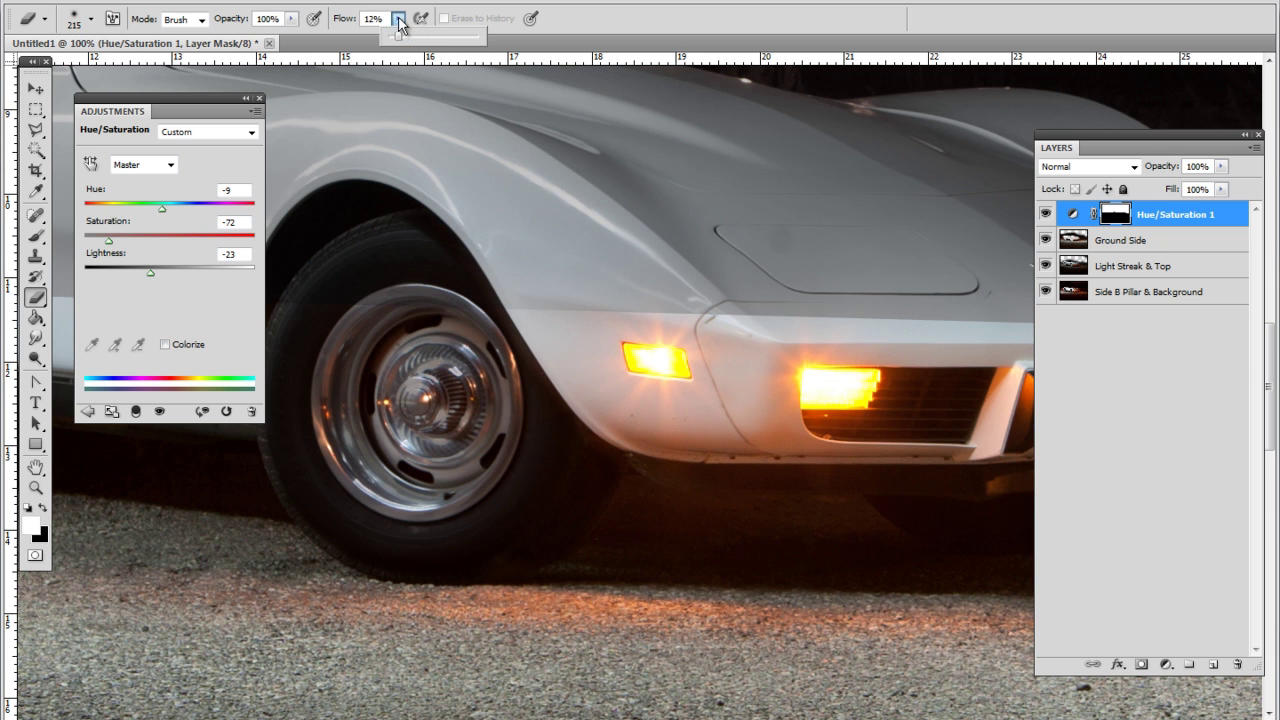
pyautogui.click(437, 35)
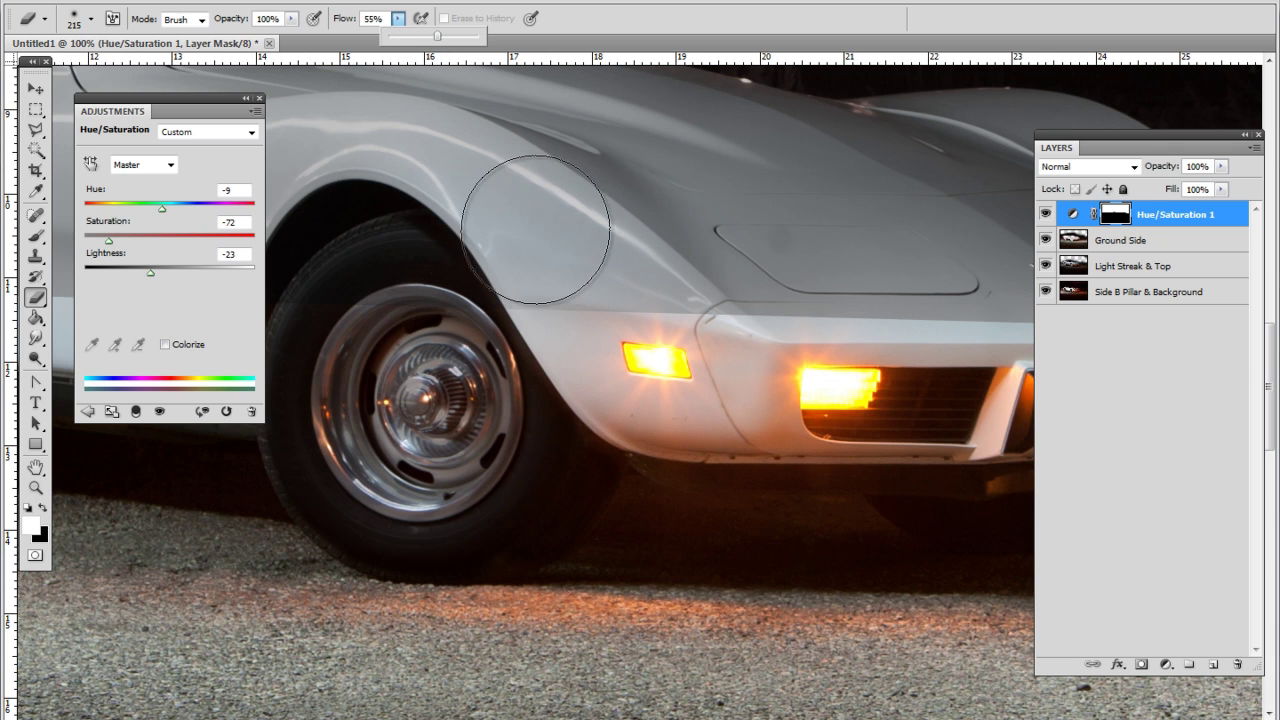
pyautogui.moveTo(505, 345)
pyautogui.mouseDown()
pyautogui.moveTo(567, 233)
pyautogui.moveTo(679, 276)
pyautogui.moveTo(787, 382)
pyautogui.moveTo(815, 343)
pyautogui.moveTo(617, 284)
pyautogui.mouseUp()
pyautogui.moveTo(531, 209); pyautogui.dragTo(771, 463)
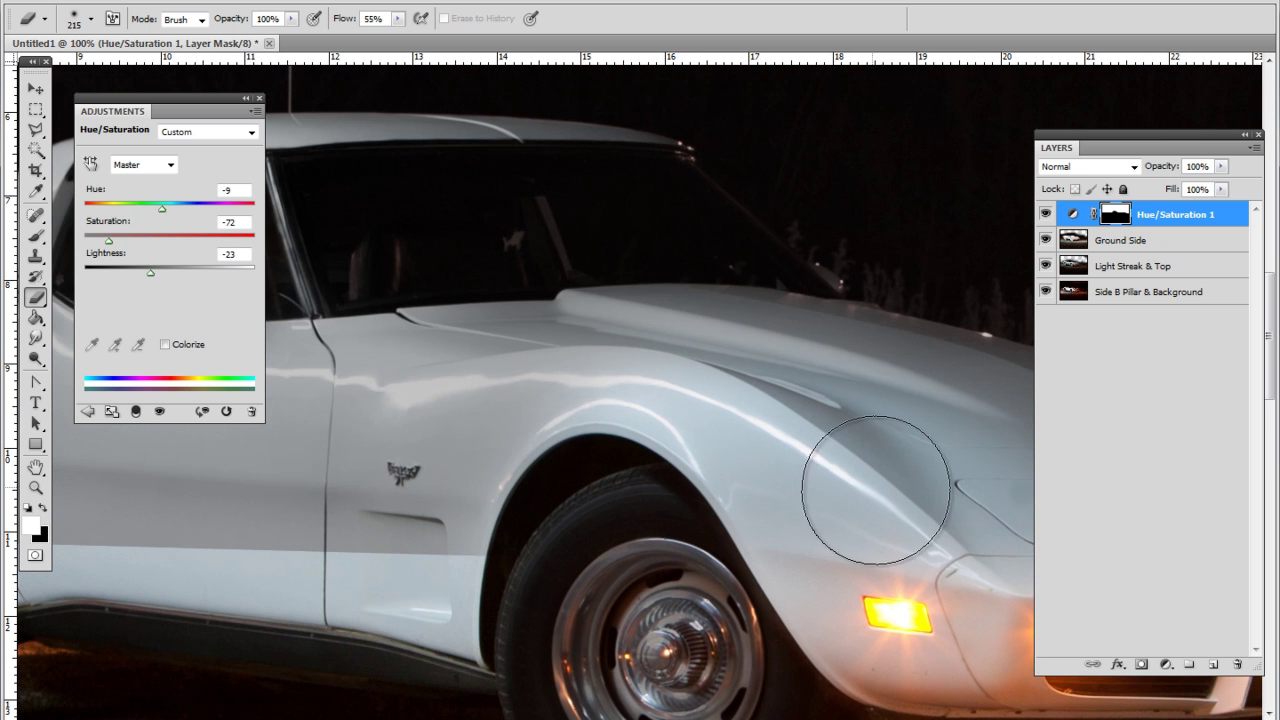
pyautogui.moveTo(877, 480)
pyautogui.mouseDown()
pyautogui.moveTo(728, 359)
pyautogui.moveTo(668, 357)
pyautogui.moveTo(420, 467)
pyautogui.moveTo(574, 609)
pyautogui.moveTo(409, 515)
pyautogui.moveTo(291, 545)
pyautogui.moveTo(356, 489)
pyautogui.moveTo(346, 519)
pyautogui.moveTo(795, 372)
pyautogui.mouseUp()
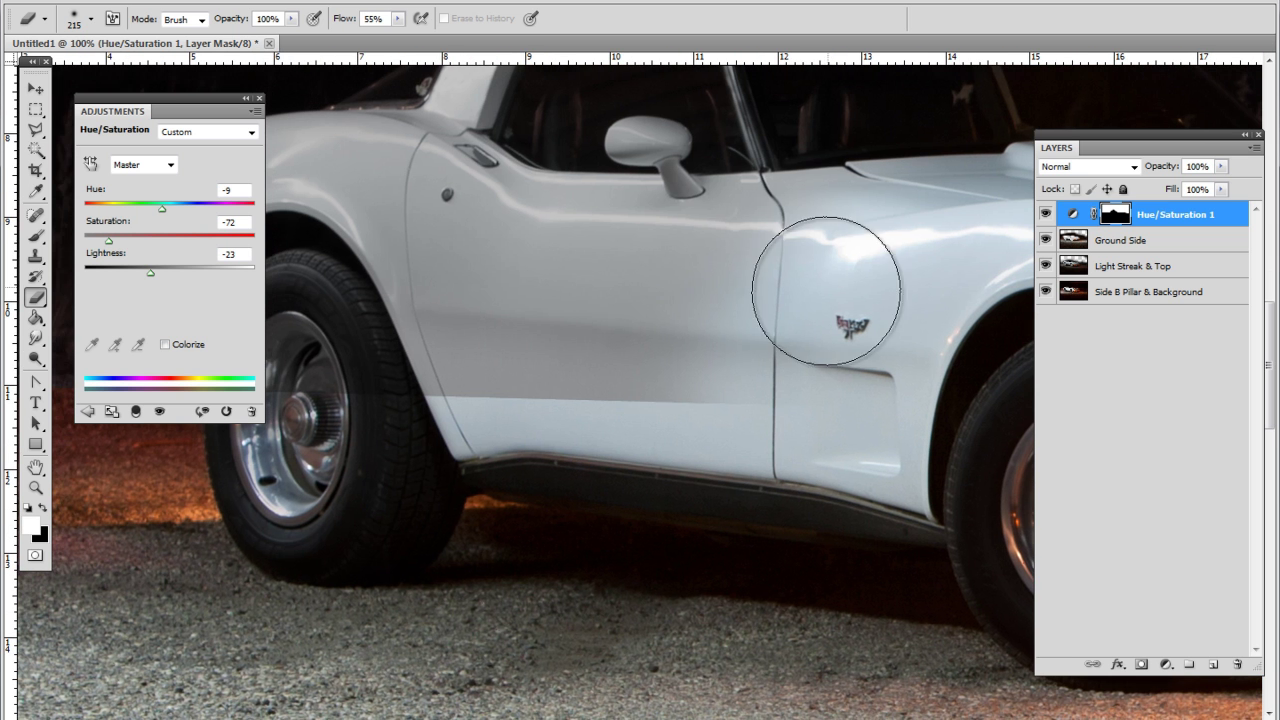
# - Erase the adjustment from the near door and the bodywork around the rear wheel
pyautogui.moveTo(823, 294)
pyautogui.mouseDown()
pyautogui.moveTo(837, 234)
pyautogui.moveTo(716, 318)
pyautogui.moveTo(617, 280)
pyautogui.moveTo(486, 294)
pyautogui.mouseUp()
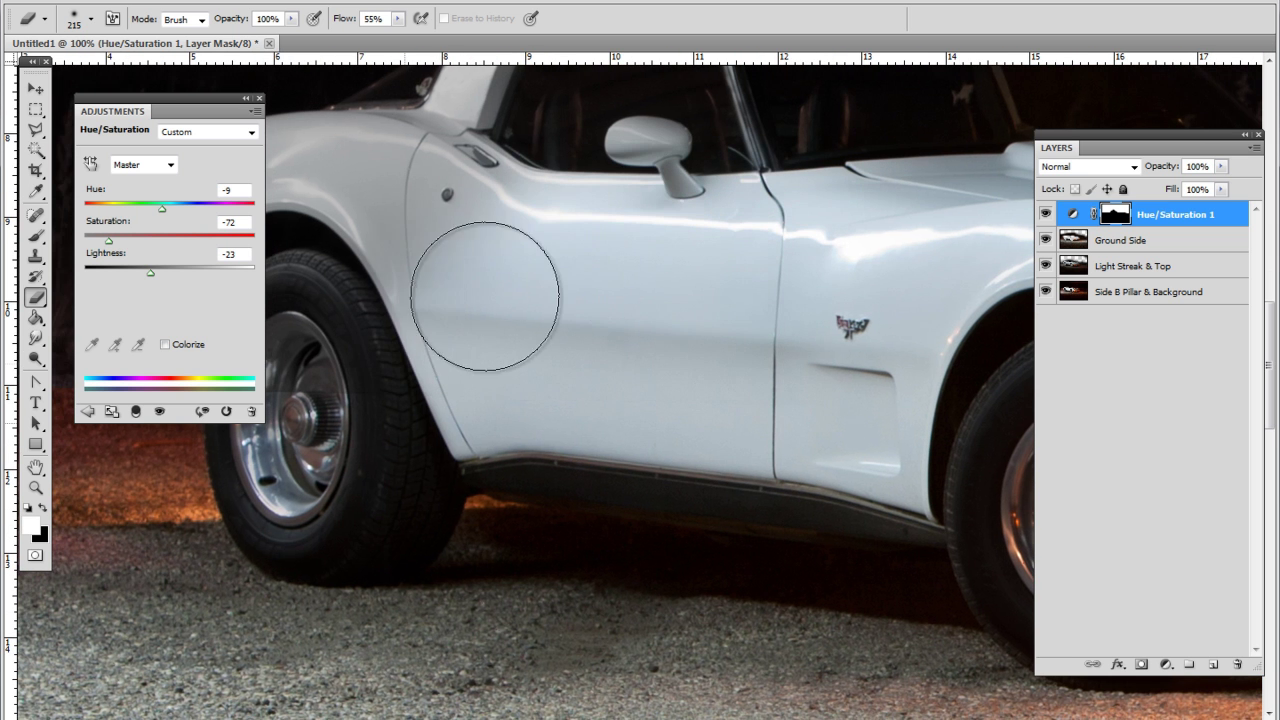
pyautogui.moveTo(429, 444)
pyautogui.mouseDown()
pyautogui.moveTo(833, 439)
pyautogui.moveTo(642, 488)
pyautogui.mouseUp()
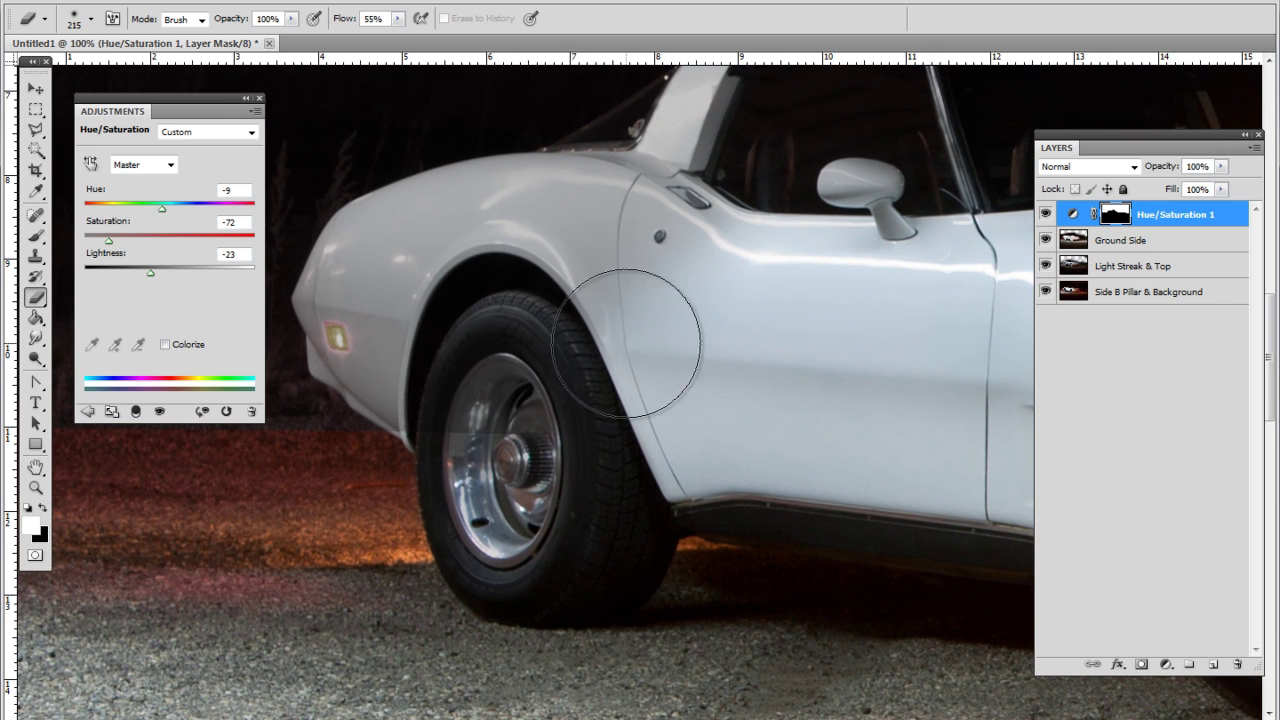
pyautogui.moveTo(623, 343)
pyautogui.mouseDown()
pyautogui.moveTo(503, 372)
pyautogui.moveTo(514, 486)
pyautogui.mouseUp()
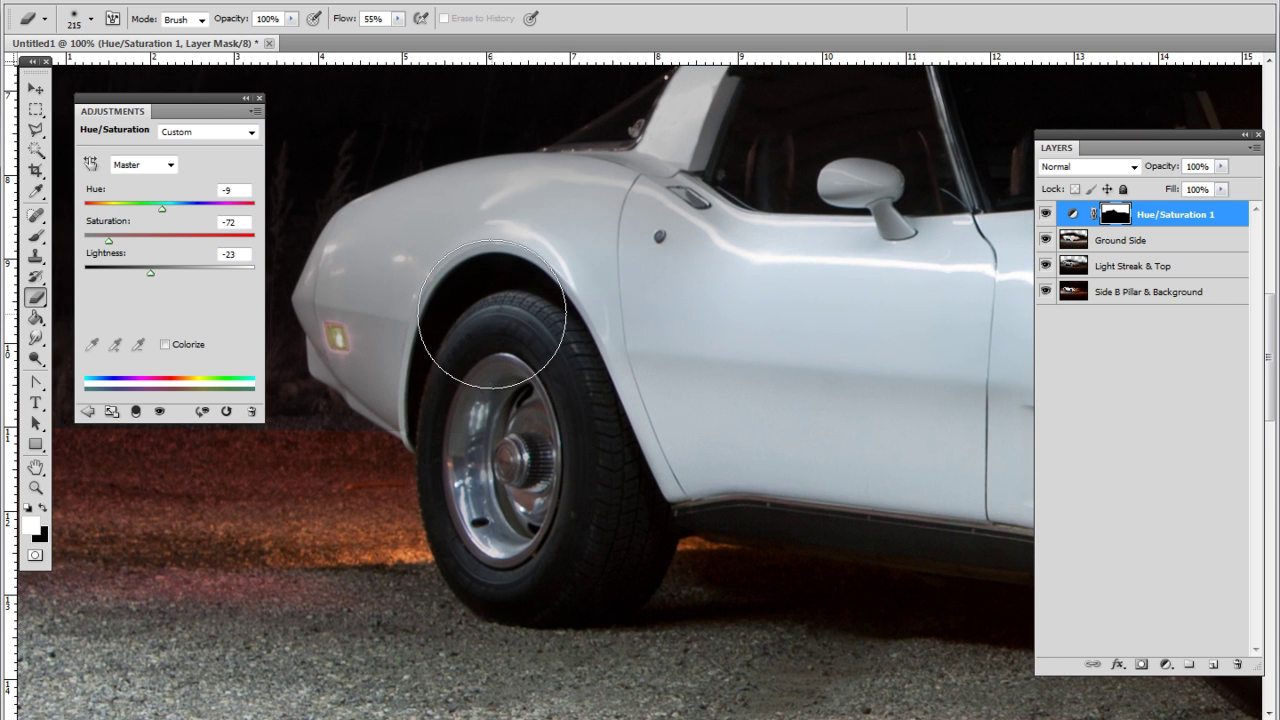
# - Reduce the eraser to 88 px and erase the adjustment from the rear fender and its side marker light
pyautogui.rightClick(670, 318)
pyautogui.click(687, 306)
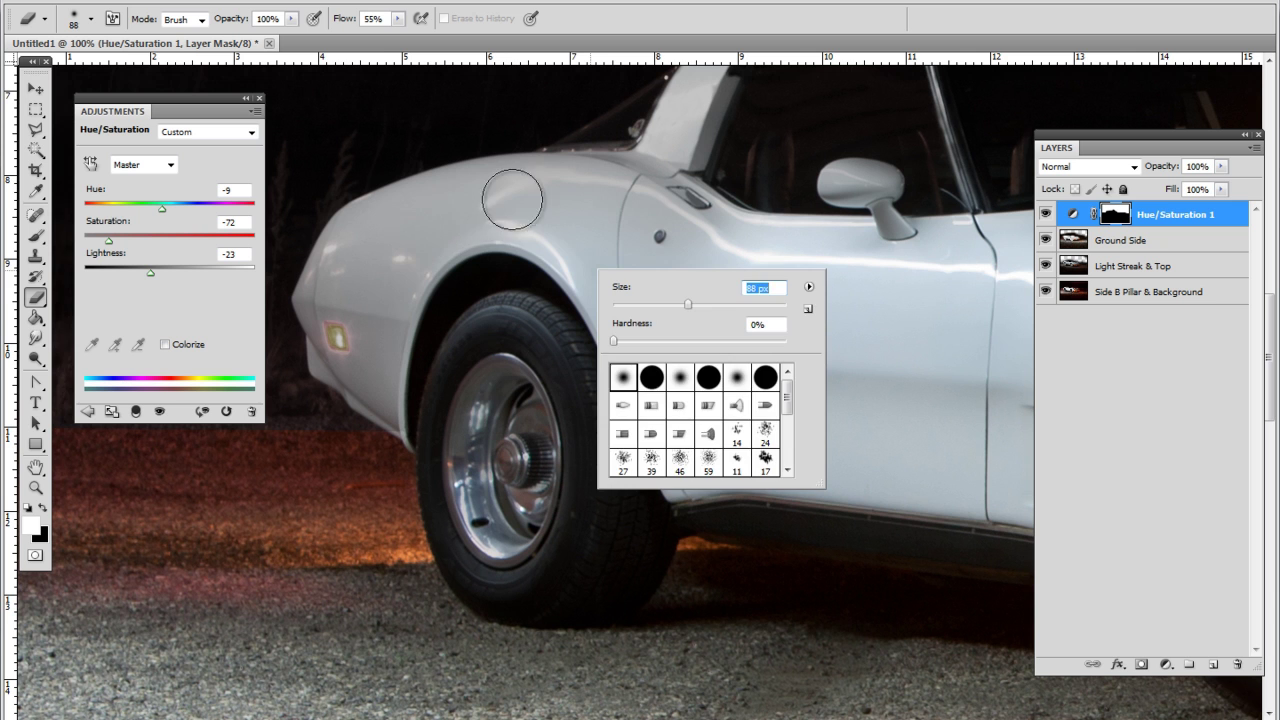
pyautogui.moveTo(536, 195)
pyautogui.mouseDown()
pyautogui.moveTo(391, 250)
pyautogui.moveTo(484, 247)
pyautogui.moveTo(399, 329)
pyautogui.moveTo(364, 306)
pyautogui.moveTo(341, 316)
pyautogui.moveTo(347, 272)
pyautogui.moveTo(330, 285)
pyautogui.moveTo(385, 372)
pyautogui.moveTo(373, 342)
pyautogui.mouseUp()
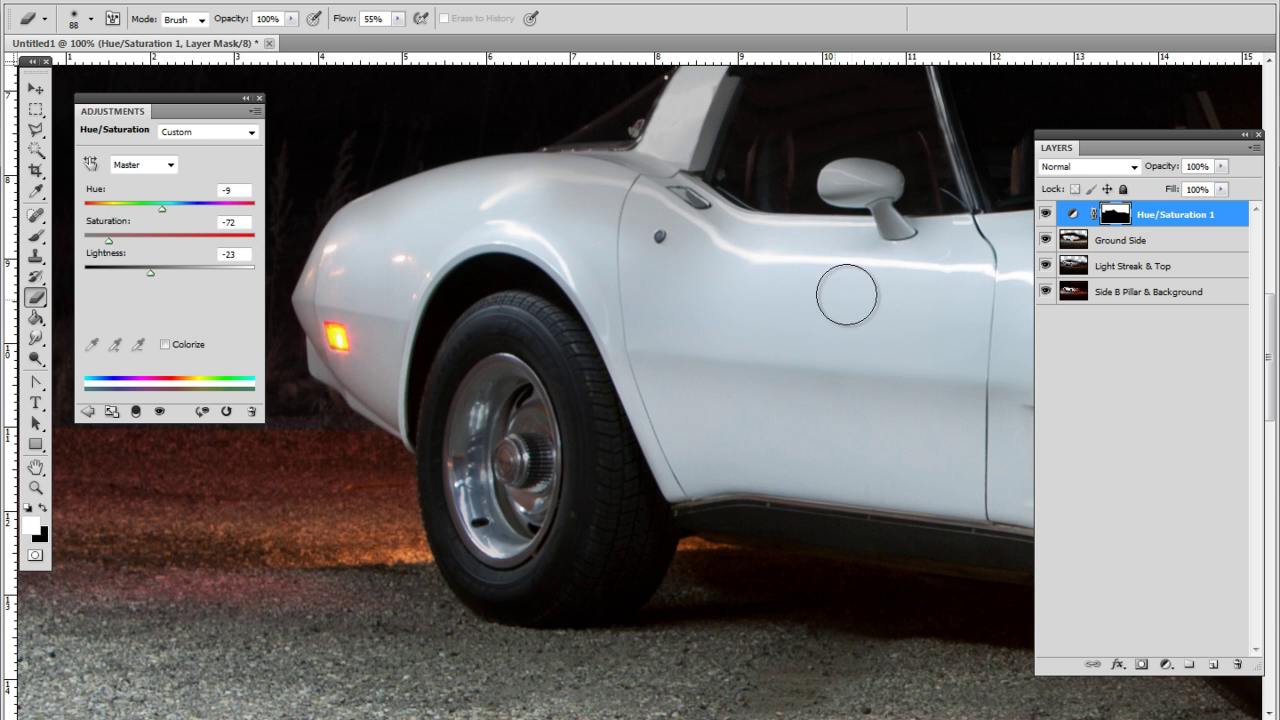
pyautogui.moveTo(634, 192)
pyautogui.mouseDown()
pyautogui.moveTo(577, 184)
pyautogui.moveTo(461, 215)
pyautogui.moveTo(380, 272)
pyautogui.mouseUp()
# - Erase the adjustment from the car's roof, rear pillar, side mirror and windows
pyautogui.press('space')
pyautogui.moveTo(778, 216); pyautogui.dragTo(543, 451)
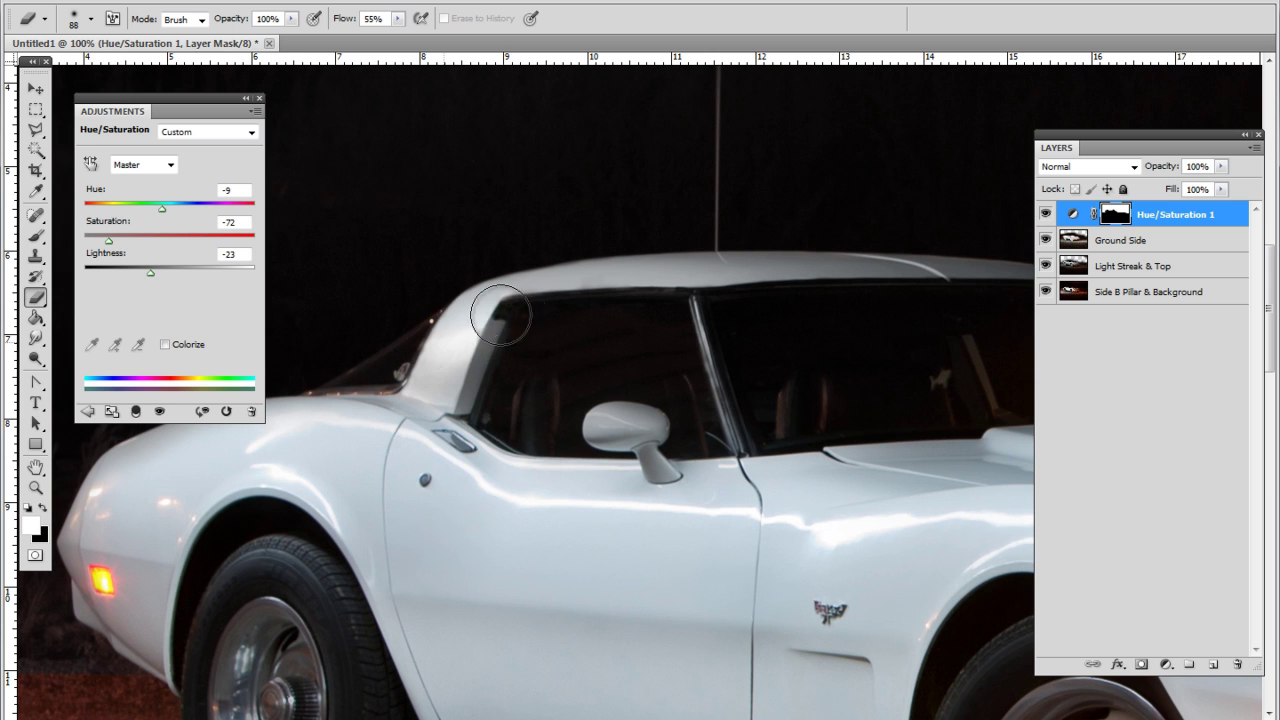
pyautogui.moveTo(663, 340)
pyautogui.mouseDown()
pyautogui.moveTo(637, 377)
pyautogui.moveTo(702, 400)
pyautogui.moveTo(808, 404)
pyautogui.moveTo(815, 472)
pyautogui.moveTo(882, 479)
pyautogui.moveTo(733, 407)
pyautogui.moveTo(657, 333)
pyautogui.moveTo(684, 295)
pyautogui.moveTo(551, 288)
pyautogui.moveTo(880, 301)
pyautogui.moveTo(468, 291)
pyautogui.mouseUp()
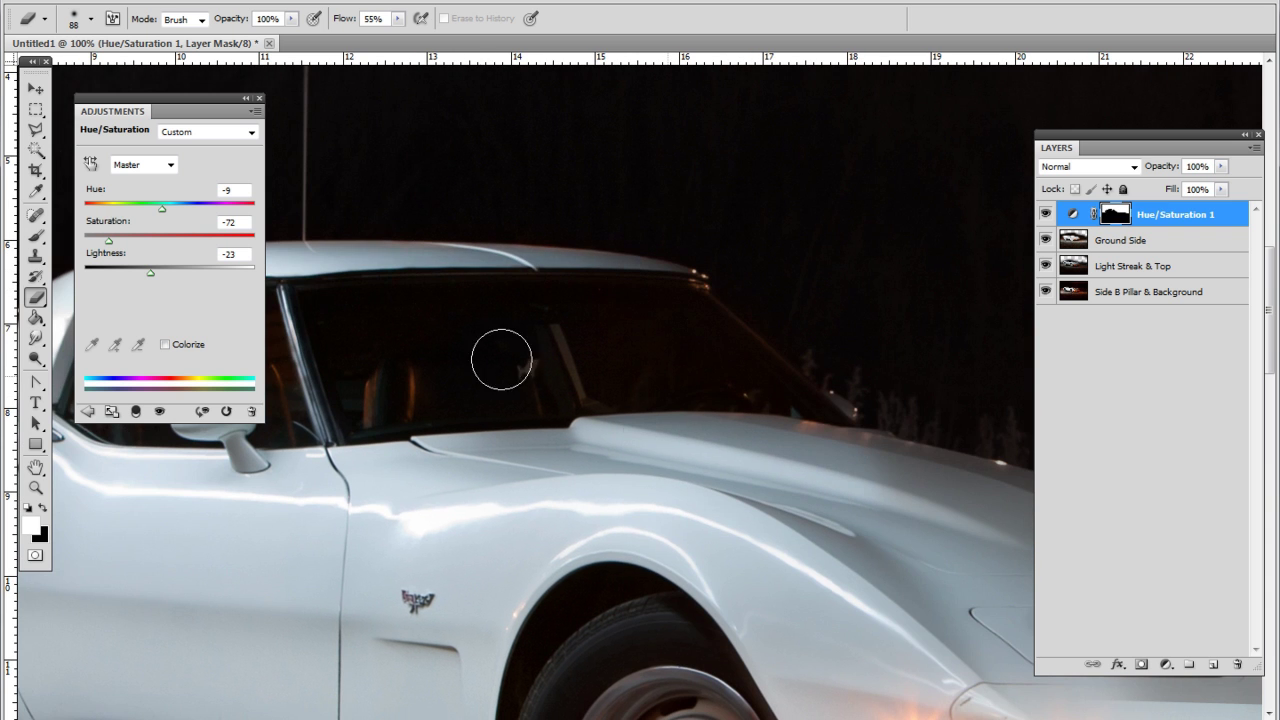
# - Erase the adjustment from the hood, the front nose and the far front fender
pyautogui.moveTo(562, 472); pyautogui.dragTo(408, 412)
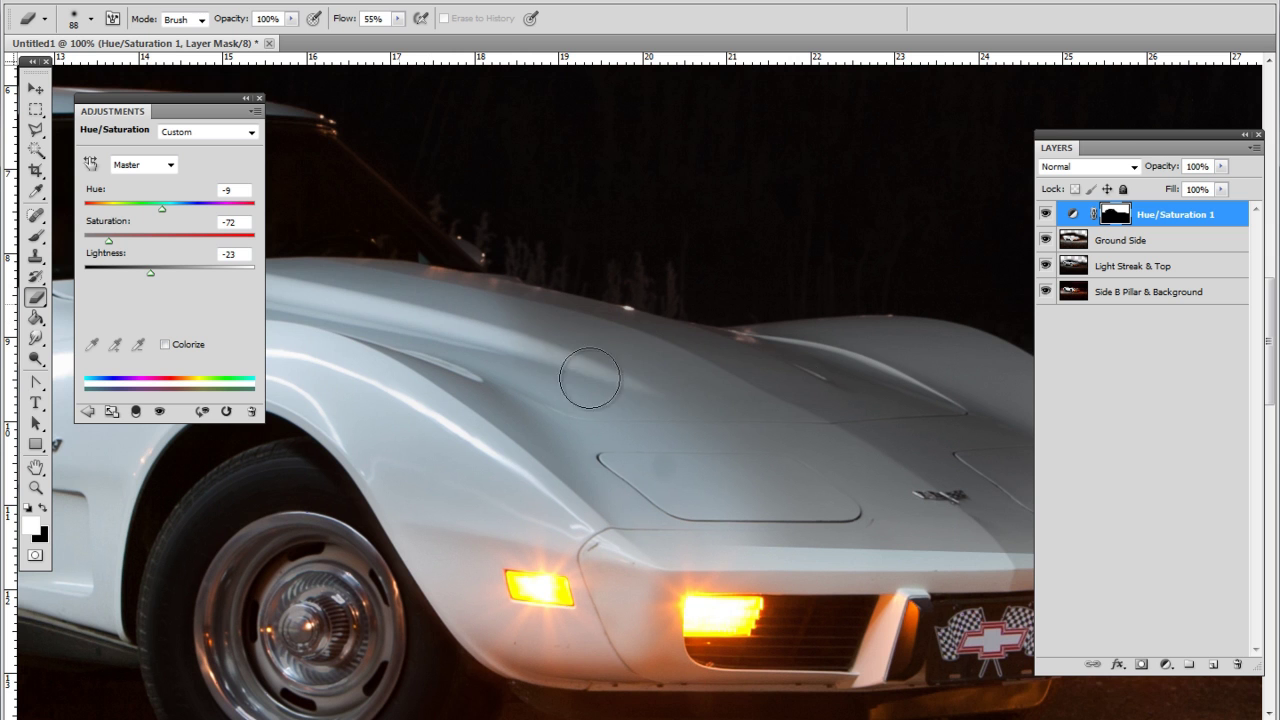
pyautogui.moveTo(589, 380)
pyautogui.mouseDown()
pyautogui.moveTo(688, 383)
pyautogui.moveTo(618, 366)
pyautogui.moveTo(612, 346)
pyautogui.moveTo(505, 308)
pyautogui.moveTo(487, 322)
pyautogui.moveTo(697, 362)
pyautogui.moveTo(709, 471)
pyautogui.moveTo(815, 486)
pyautogui.moveTo(842, 543)
pyautogui.moveTo(916, 555)
pyautogui.mouseUp()
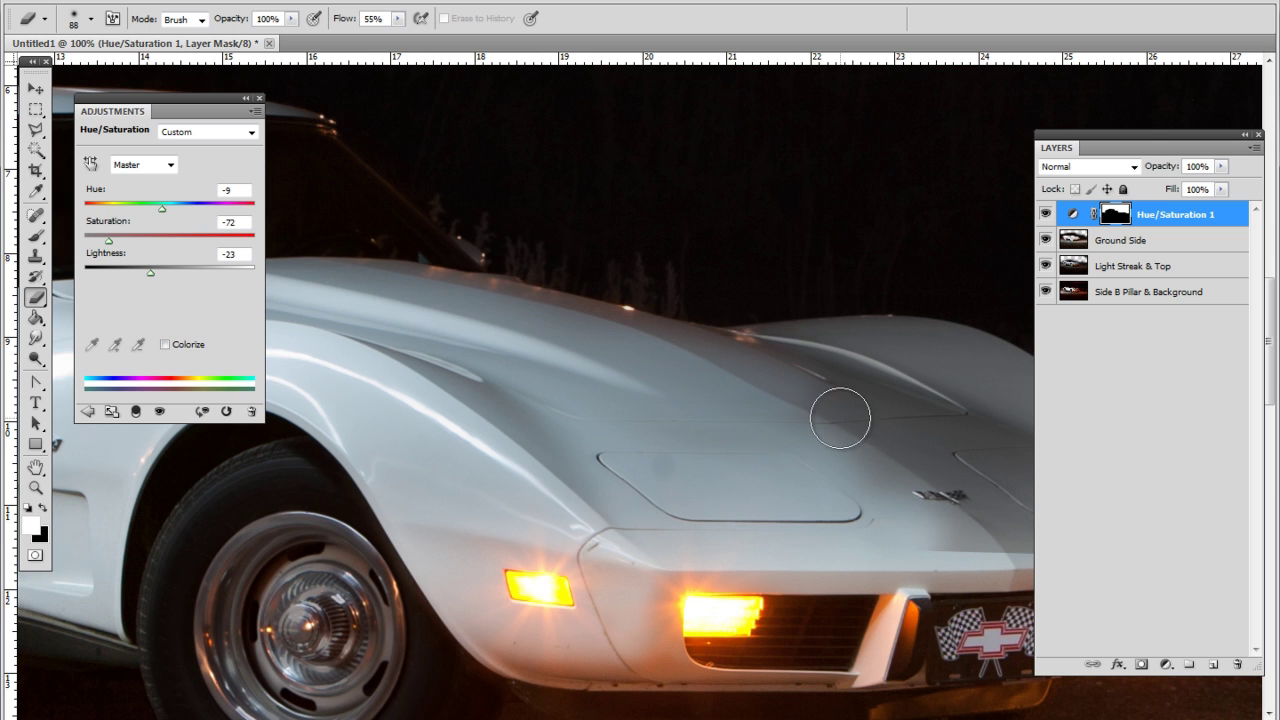
pyautogui.moveTo(406, 351); pyautogui.dragTo(730, 592)
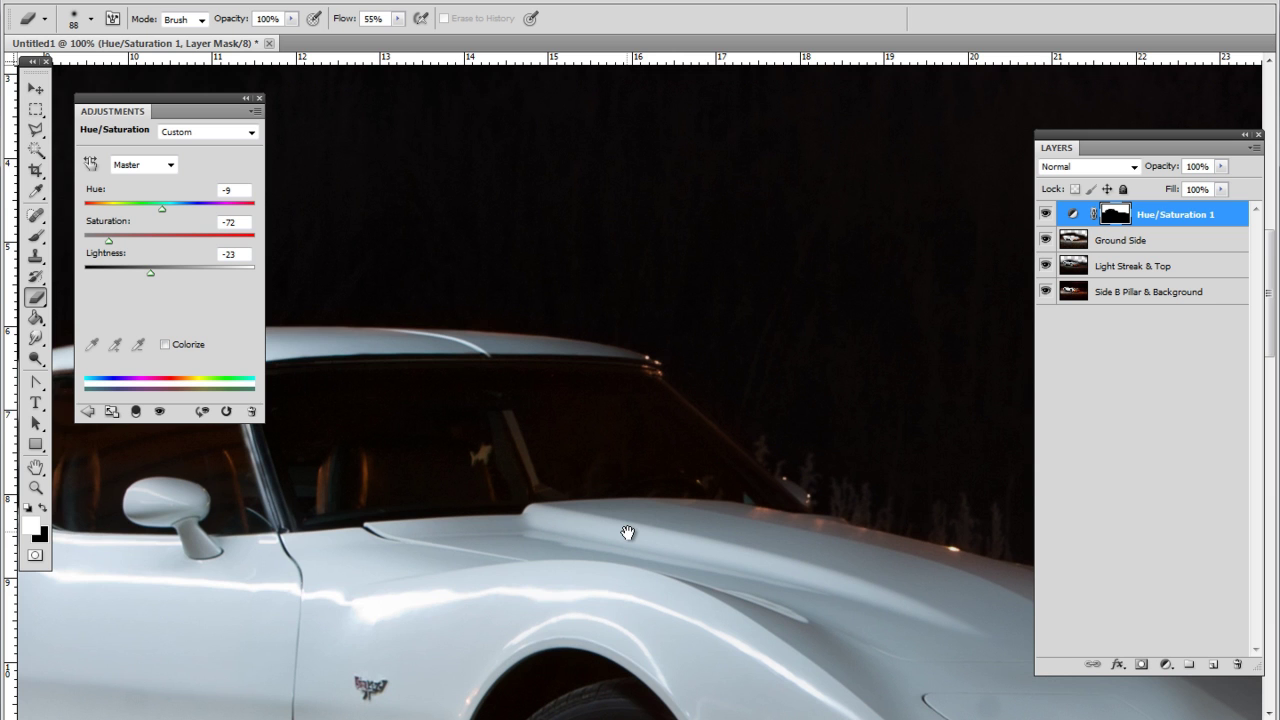
pyautogui.moveTo(925, 540); pyautogui.dragTo(317, 372)
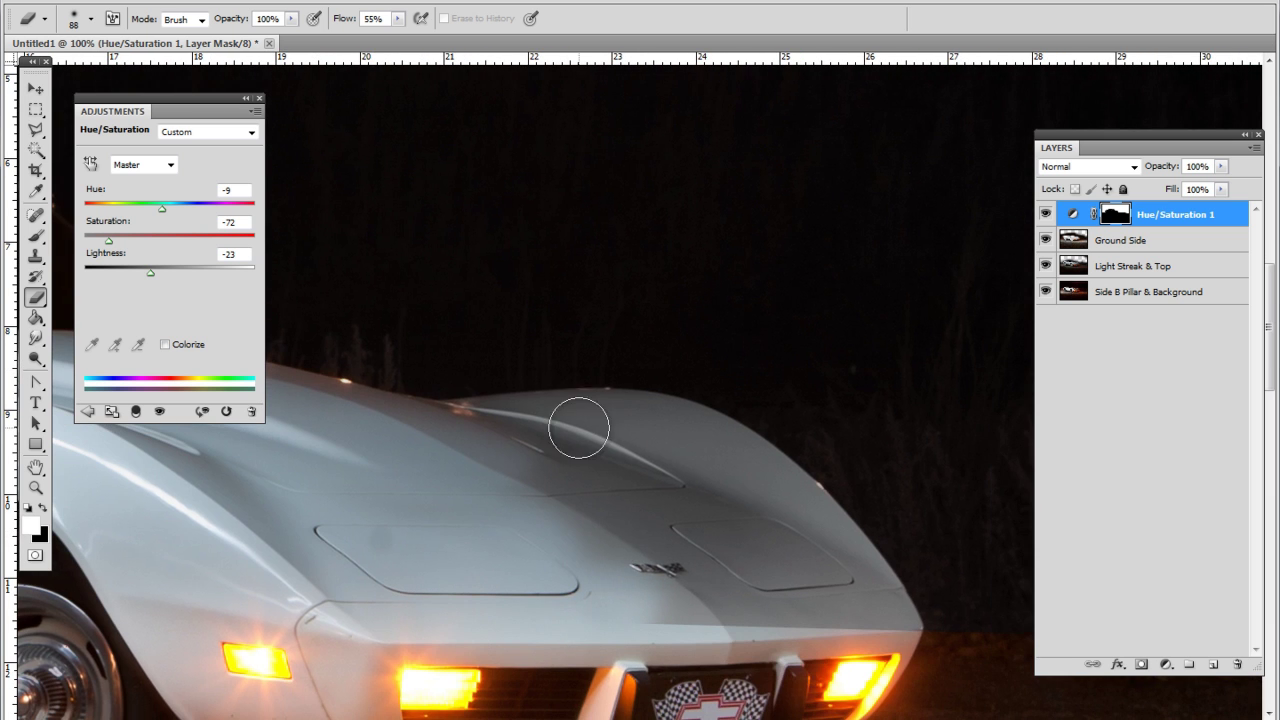
pyautogui.moveTo(691, 440)
pyautogui.mouseDown()
pyautogui.moveTo(604, 426)
pyautogui.moveTo(455, 433)
pyautogui.moveTo(657, 449)
pyautogui.moveTo(727, 479)
pyautogui.moveTo(641, 430)
pyautogui.moveTo(593, 424)
pyautogui.moveTo(668, 434)
pyautogui.moveTo(656, 429)
pyautogui.moveTo(525, 423)
pyautogui.mouseUp()
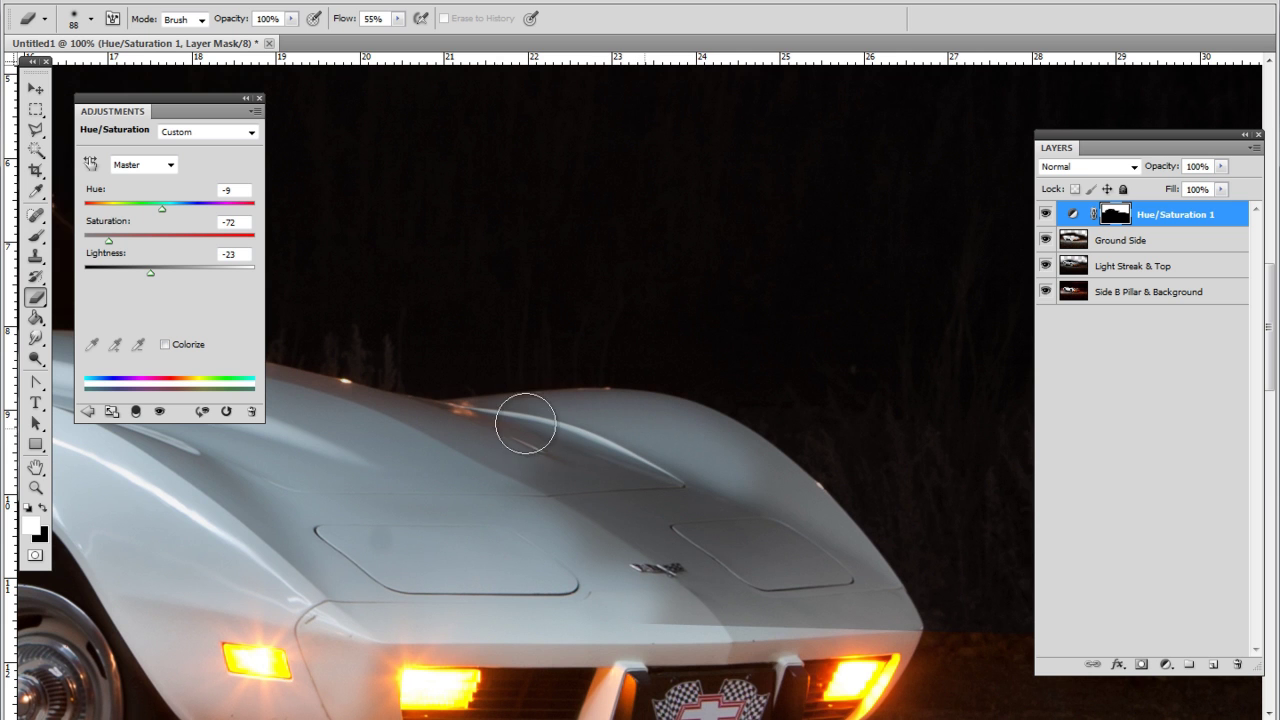
pyautogui.moveTo(758, 506)
pyautogui.mouseDown()
pyautogui.moveTo(832, 561)
pyautogui.moveTo(775, 488)
pyautogui.moveTo(694, 442)
pyautogui.moveTo(894, 618)
pyautogui.moveTo(654, 455)
pyautogui.moveTo(872, 626)
pyautogui.moveTo(645, 610)
pyautogui.moveTo(586, 510)
pyautogui.moveTo(480, 504)
pyautogui.moveTo(572, 476)
pyautogui.moveTo(577, 452)
pyautogui.moveTo(530, 452)
pyautogui.moveTo(541, 468)
pyautogui.moveTo(498, 451)
pyautogui.moveTo(870, 606)
pyautogui.mouseUp()
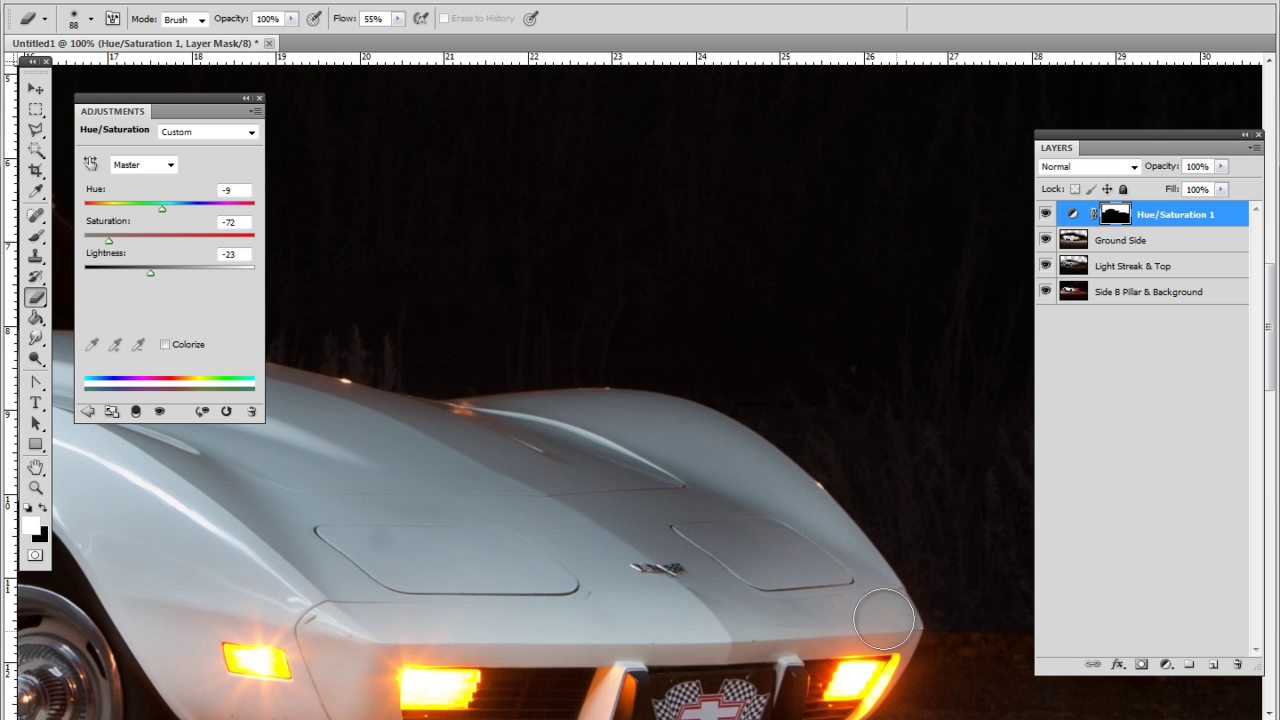
# - Soften the mask's hard edge on the ground behind the car's rear using a 180 px eraser at 5% flow
pyautogui.moveTo(327, 648); pyautogui.dragTo(747, 603)
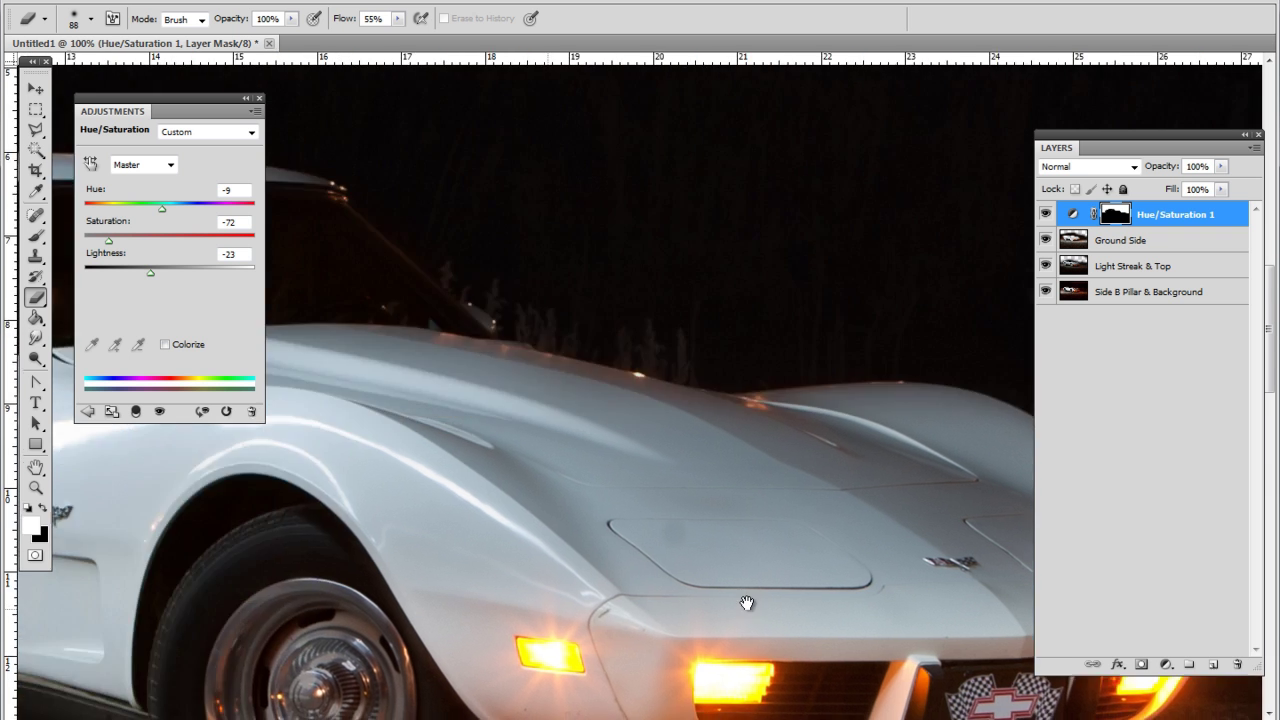
pyautogui.moveTo(318, 594)
pyautogui.mouseDown()
pyautogui.moveTo(646, 583)
pyautogui.moveTo(846, 554)
pyautogui.mouseUp()
pyautogui.moveTo(508, 429)
pyautogui.mouseDown()
pyautogui.moveTo(754, 446)
pyautogui.moveTo(835, 425)
pyautogui.mouseUp()
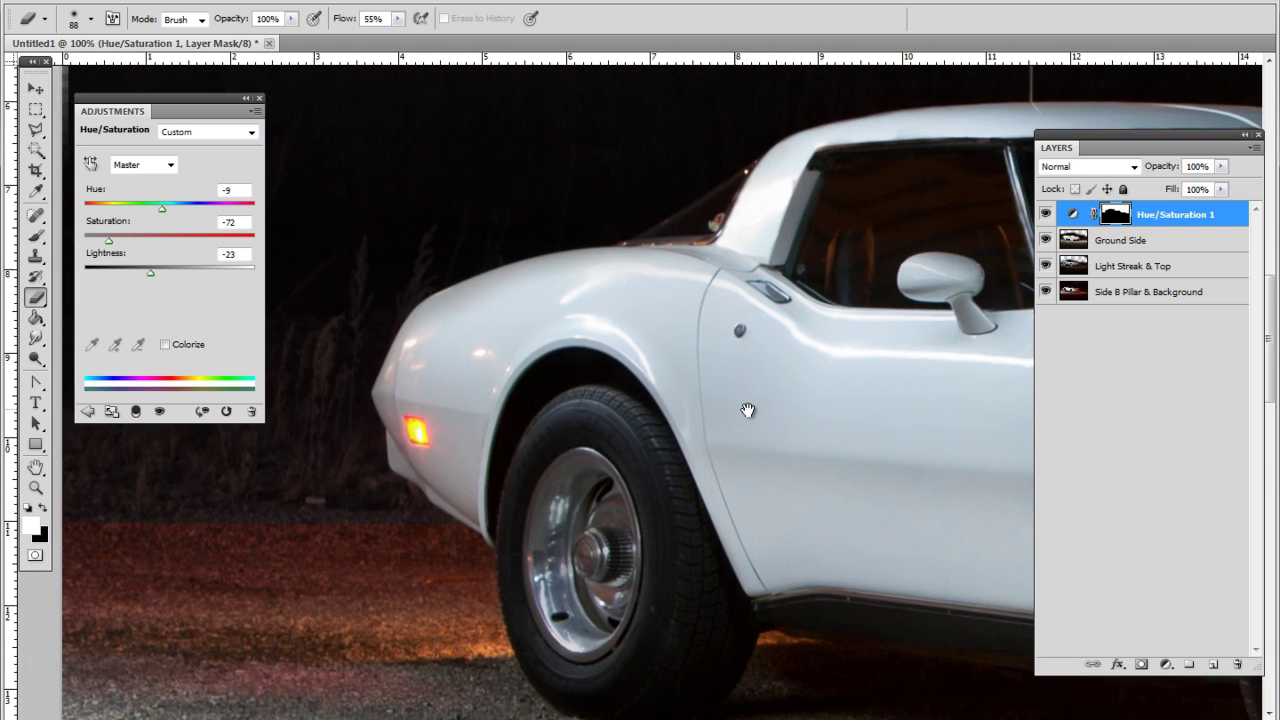
pyautogui.moveTo(507, 453); pyautogui.dragTo(697, 411)
pyautogui.rightClick(697, 377)
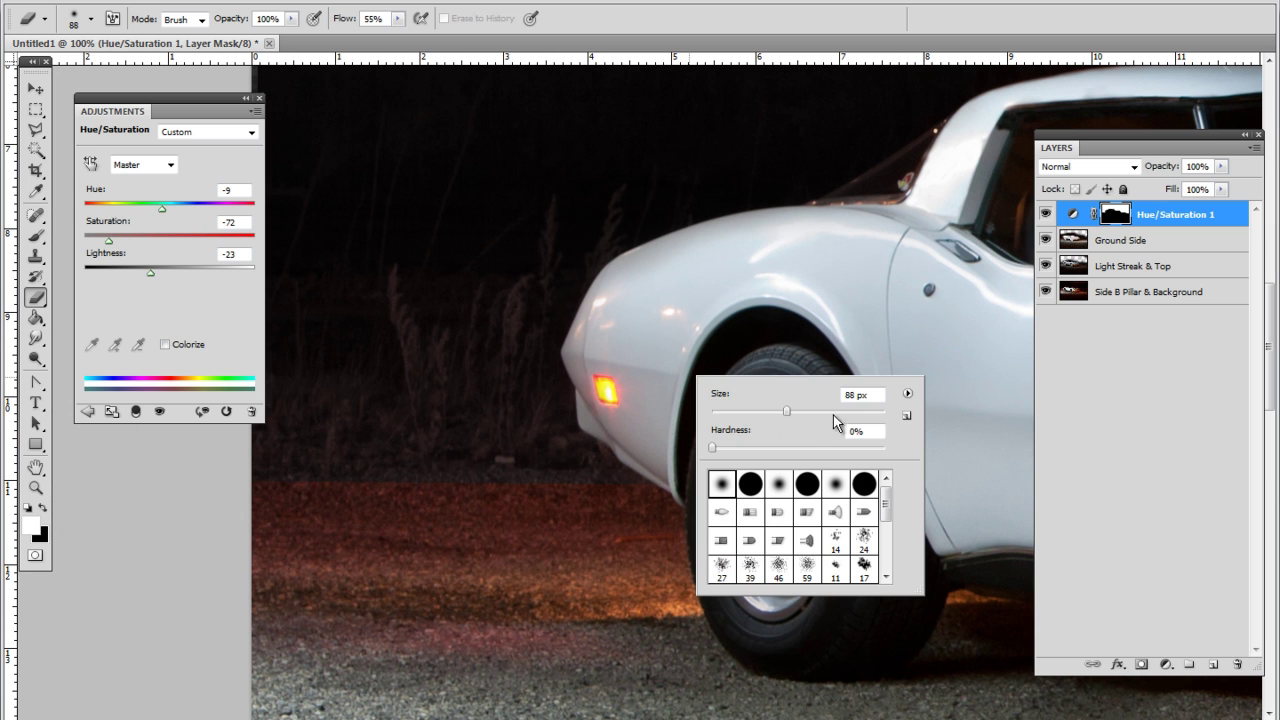
pyautogui.click(396, 19)
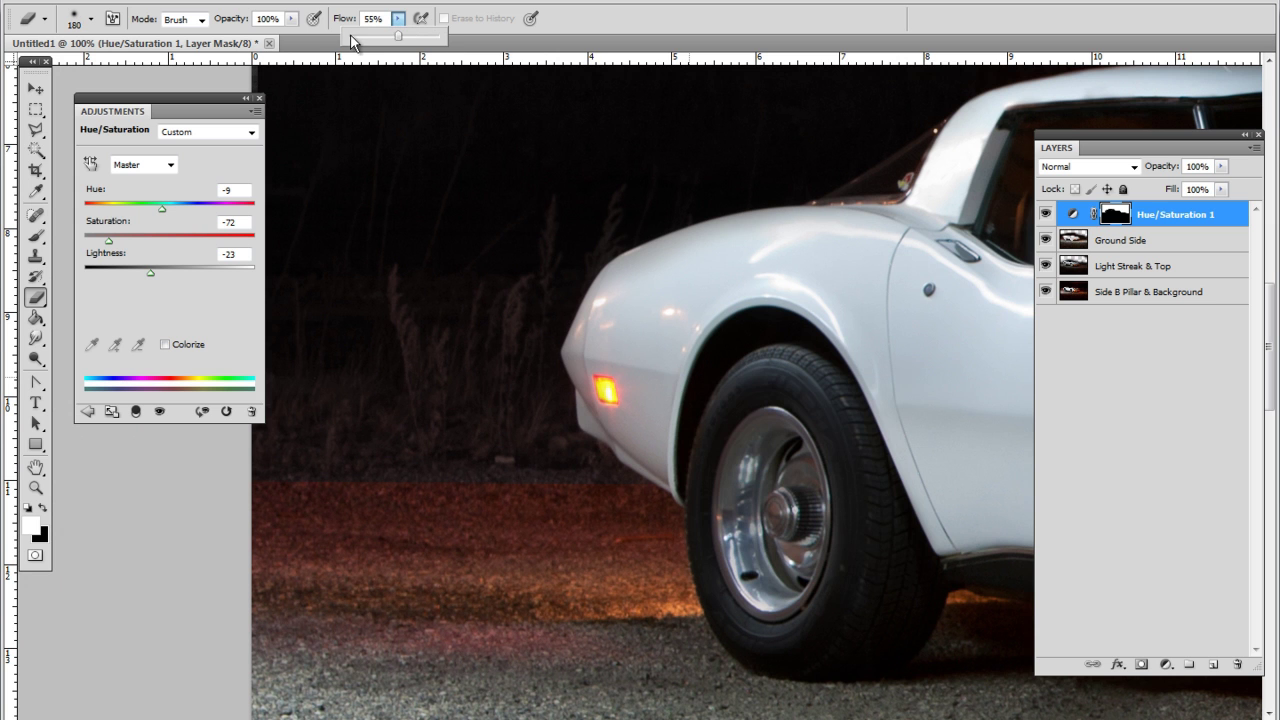
pyautogui.moveTo(672, 508)
pyautogui.mouseDown()
pyautogui.moveTo(638, 491)
pyautogui.moveTo(313, 499)
pyautogui.moveTo(556, 507)
pyautogui.moveTo(276, 523)
pyautogui.moveTo(480, 519)
pyautogui.moveTo(254, 512)
pyautogui.moveTo(499, 494)
pyautogui.moveTo(505, 452)
pyautogui.moveTo(554, 439)
pyautogui.moveTo(202, 542)
pyautogui.moveTo(665, 472)
pyautogui.moveTo(290, 508)
pyautogui.moveTo(760, 513)
pyautogui.moveTo(411, 479)
pyautogui.moveTo(353, 461)
pyautogui.moveTo(323, 492)
pyautogui.mouseUp()
# - Soften the mask edge along the grass and road line from the car's front to the image's far edge
pyautogui.press('space')
pyautogui.moveTo(871, 506); pyautogui.dragTo(122, 410)
pyautogui.moveTo(900, 465); pyautogui.dragTo(297, 391)
pyautogui.press('space')
pyautogui.moveTo(530, 383); pyautogui.dragTo(62, 482)
pyautogui.moveTo(313, 482)
pyautogui.mouseDown()
pyautogui.moveTo(608, 436)
pyautogui.moveTo(204, 438)
pyautogui.moveTo(591, 414)
pyautogui.moveTo(289, 406)
pyautogui.moveTo(1008, 433)
pyautogui.moveTo(423, 429)
pyautogui.mouseUp()
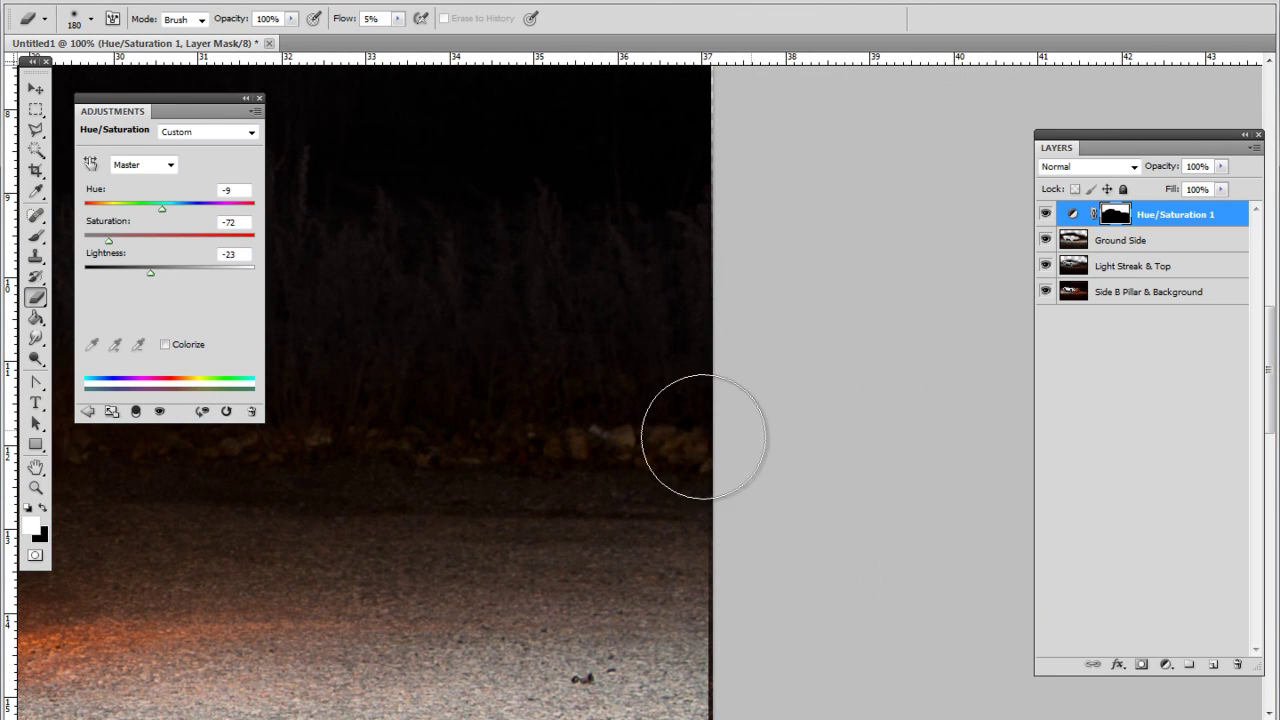
# - Paint the Hue/Saturation mask white over the car's side window with a soft 39 px brush at 100% flow
pyautogui.press('z')
pyautogui.rightClick(423, 465)
pyautogui.click(463, 478)
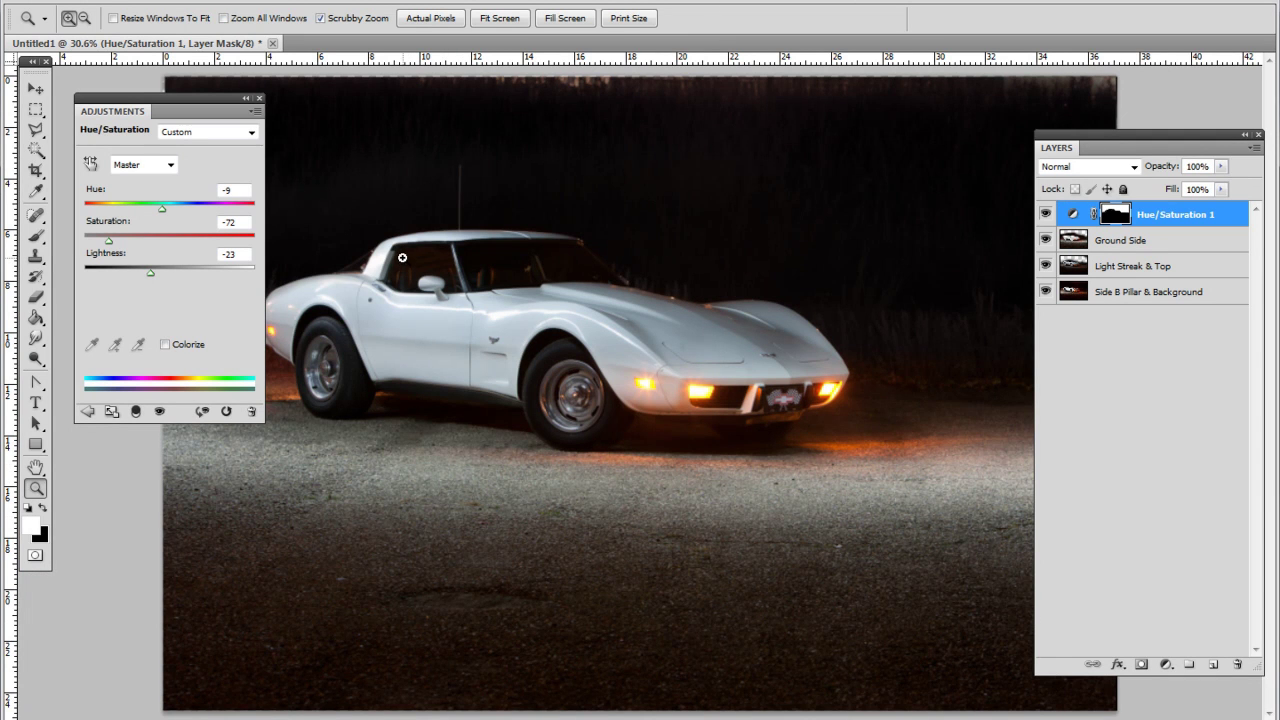
pyautogui.moveTo(409, 259); pyautogui.dragTo(546, 260)
pyautogui.press('b')
pyautogui.rightClick(596, 270)
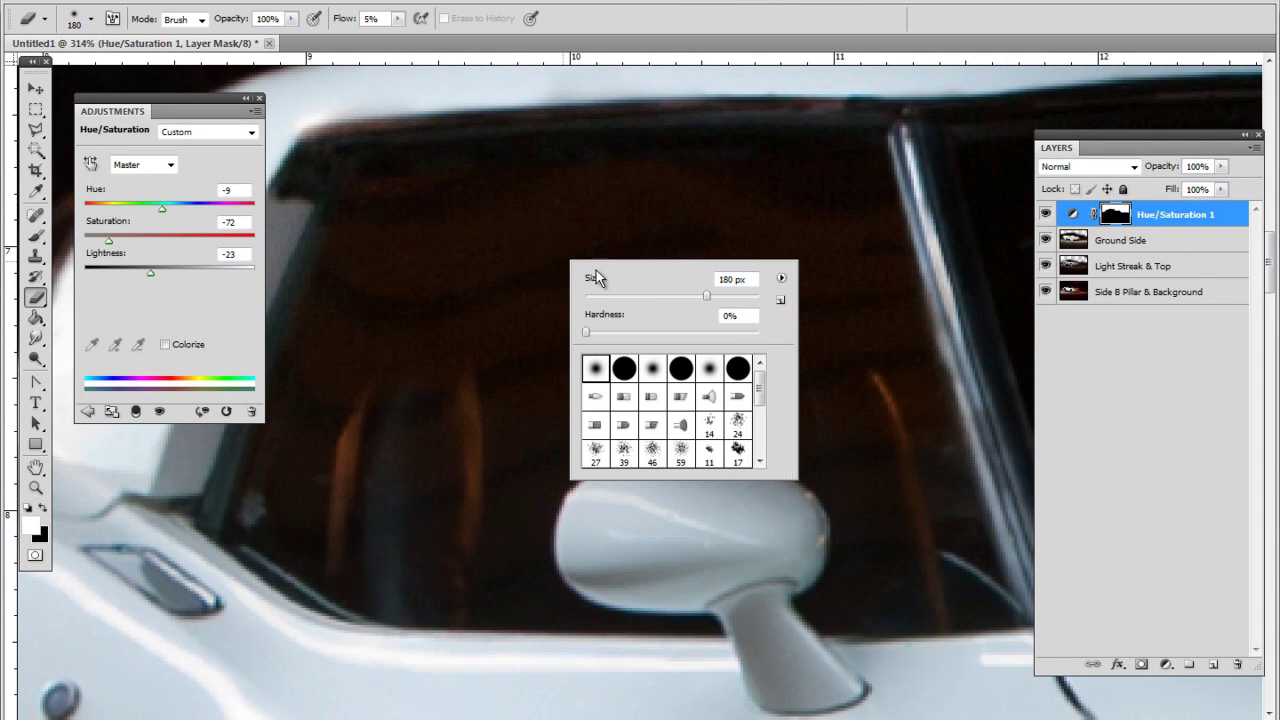
pyautogui.click(36, 237)
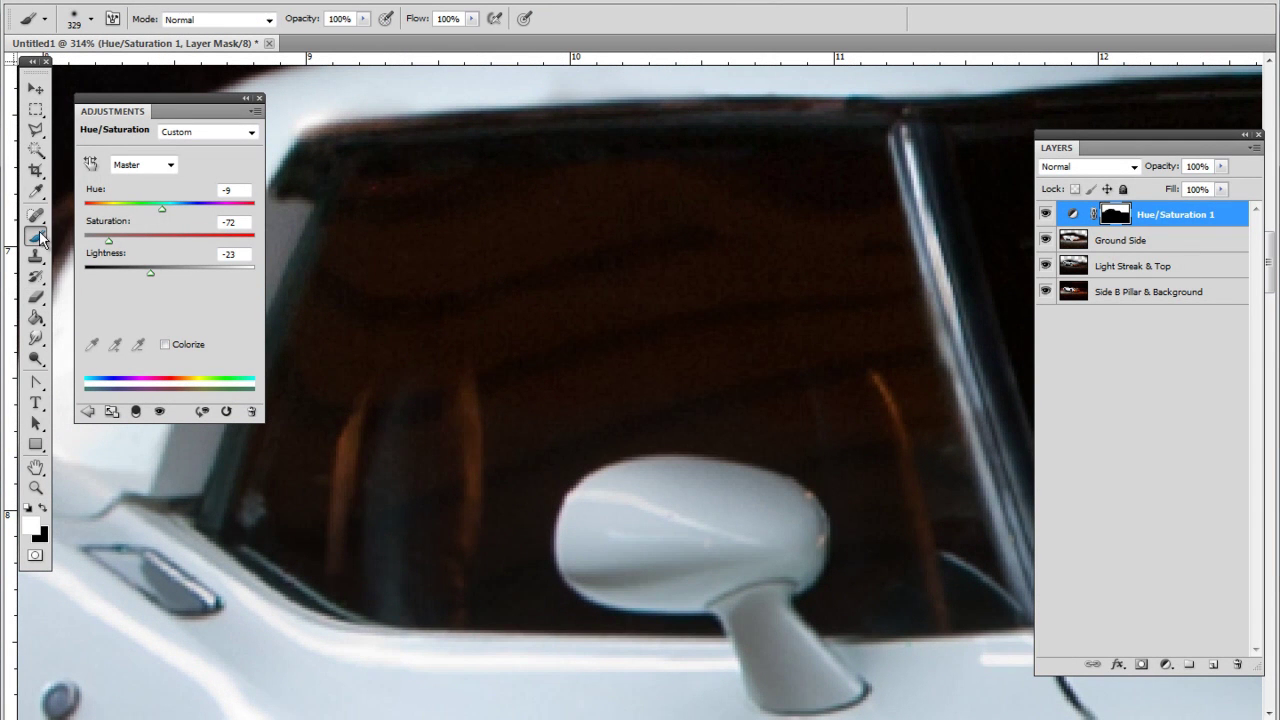
pyautogui.rightClick(624, 269)
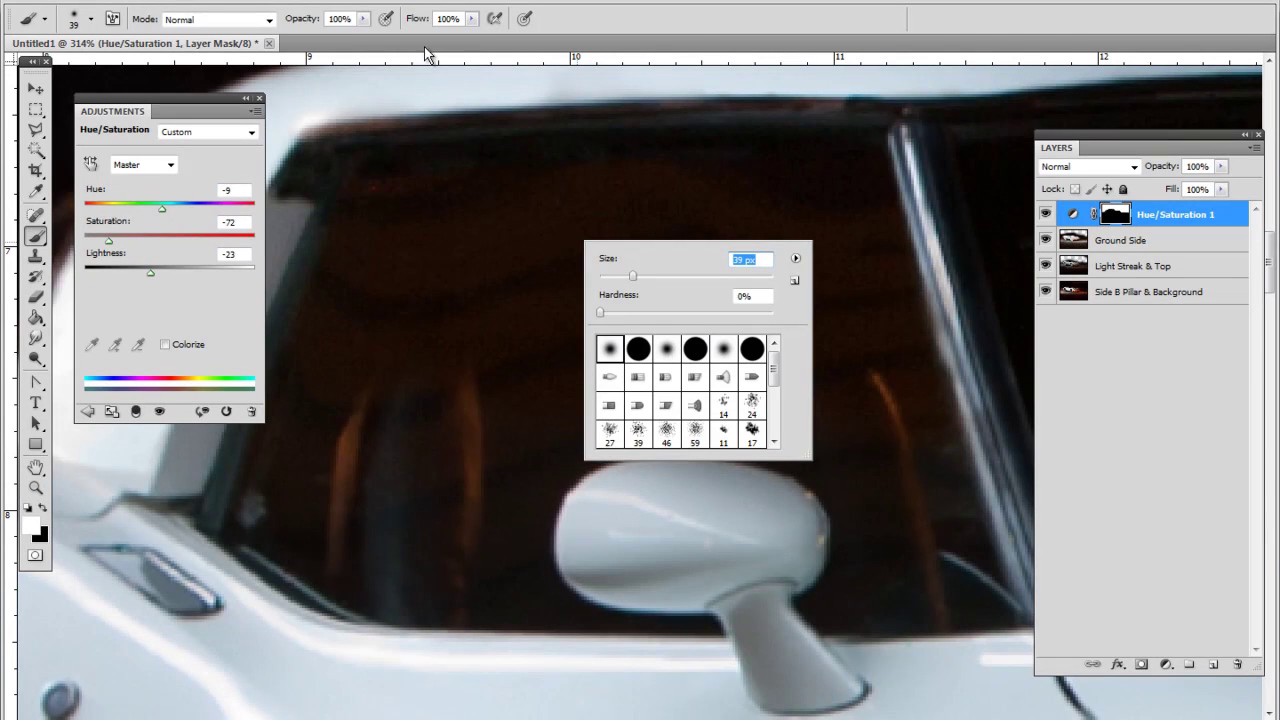
pyautogui.press('Return')
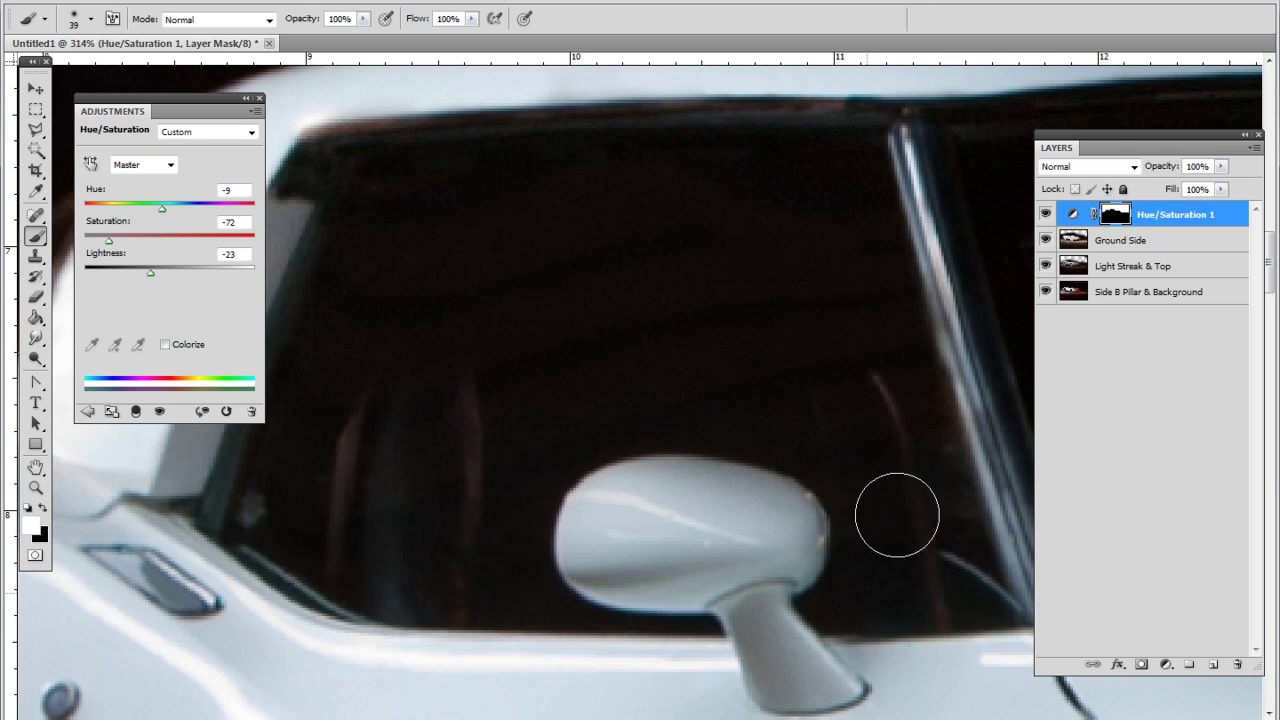
# - Paint the Hue/Saturation mask white over the windshield interior with a soft 19 px brush
pyautogui.press('z')
pyautogui.rightClick(711, 323)
pyautogui.click(740, 343)
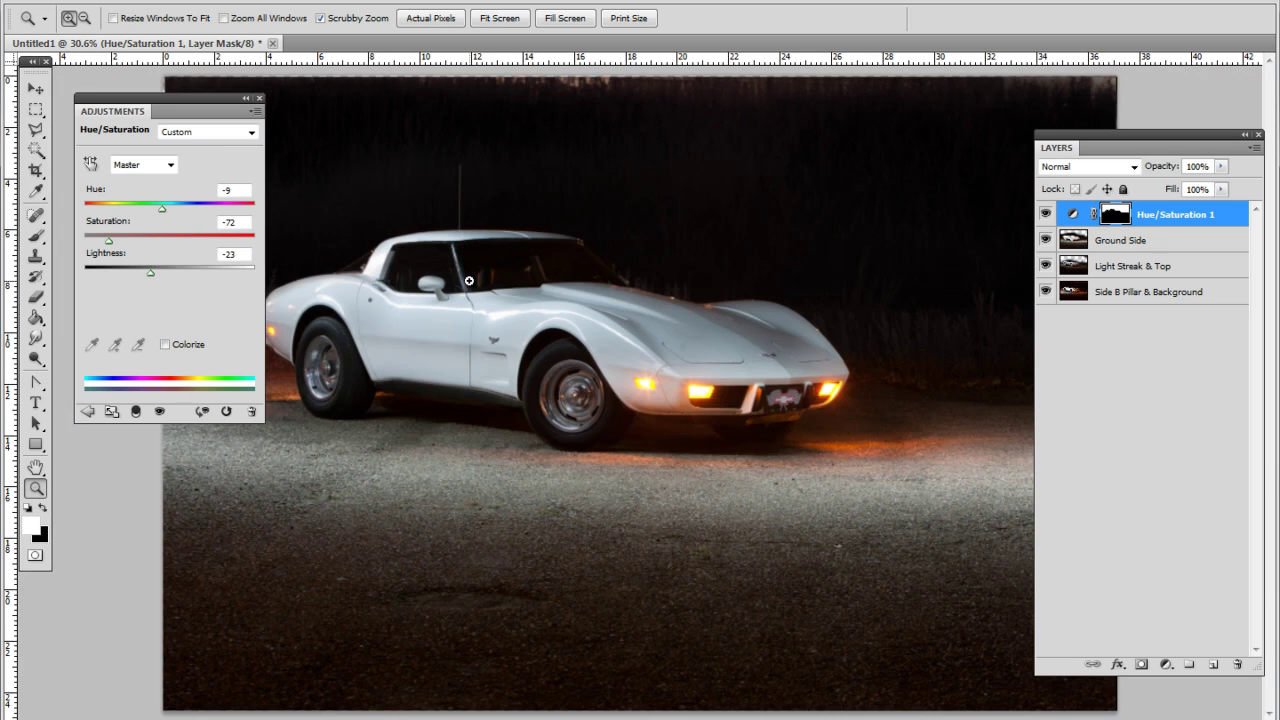
pyautogui.moveTo(488, 279); pyautogui.dragTo(690, 281)
pyautogui.press('h')
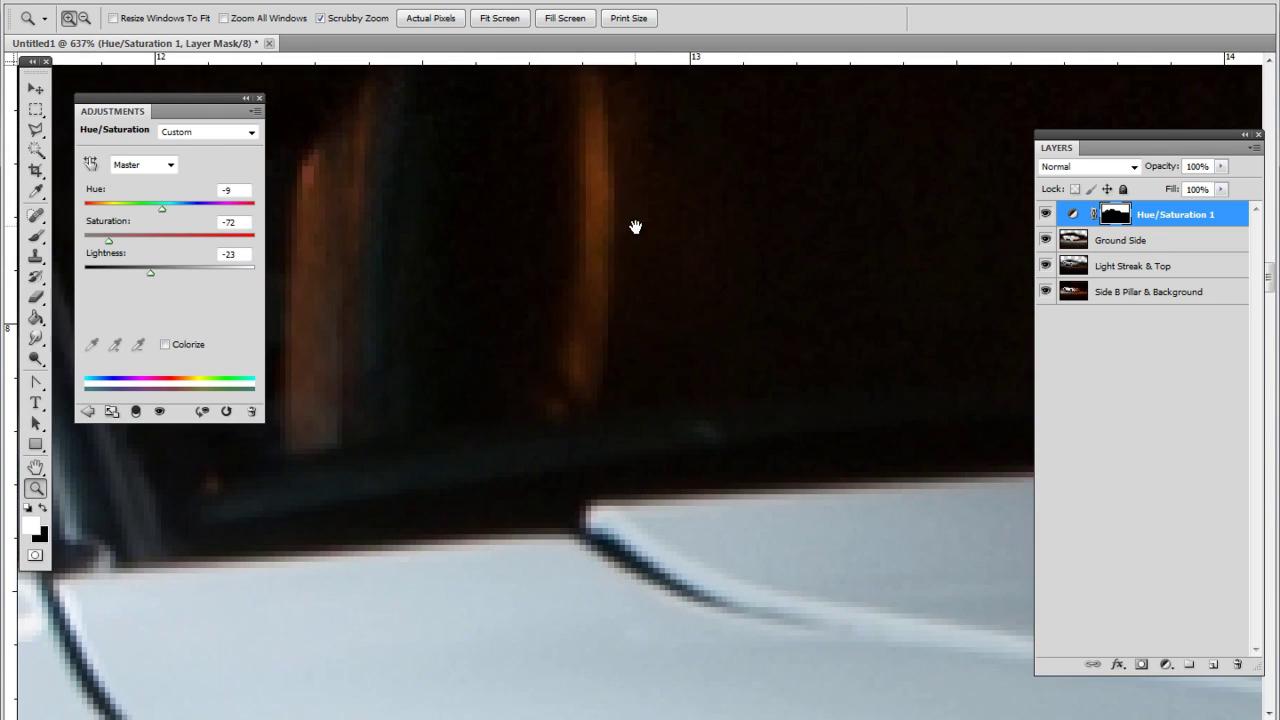
pyautogui.moveTo(629, 224); pyautogui.dragTo(625, 330)
pyautogui.press('b')
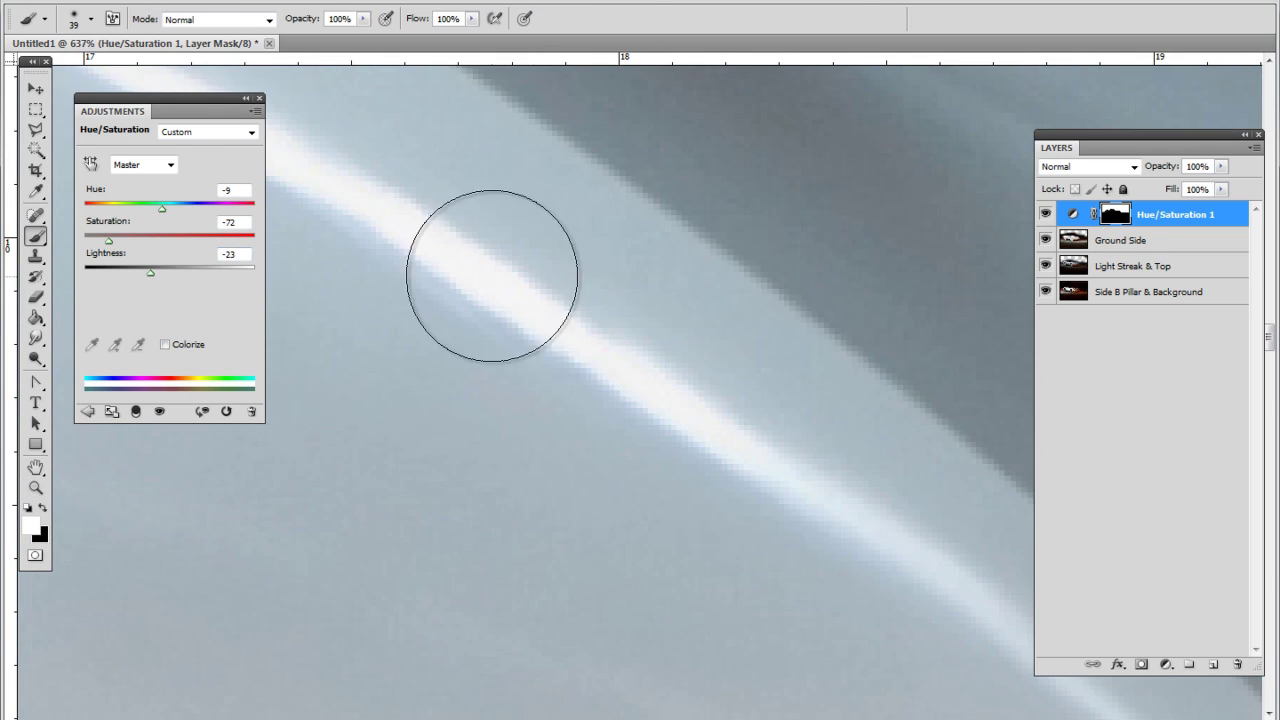
pyautogui.press('z')
pyautogui.moveTo(509, 286); pyautogui.dragTo(394, 294)
pyautogui.press('b')
pyautogui.press('space')
pyautogui.moveTo(391, 193)
pyautogui.mouseDown()
pyautogui.moveTo(626, 377)
pyautogui.moveTo(667, 391)
pyautogui.mouseUp()
pyautogui.rightClick(463, 288)
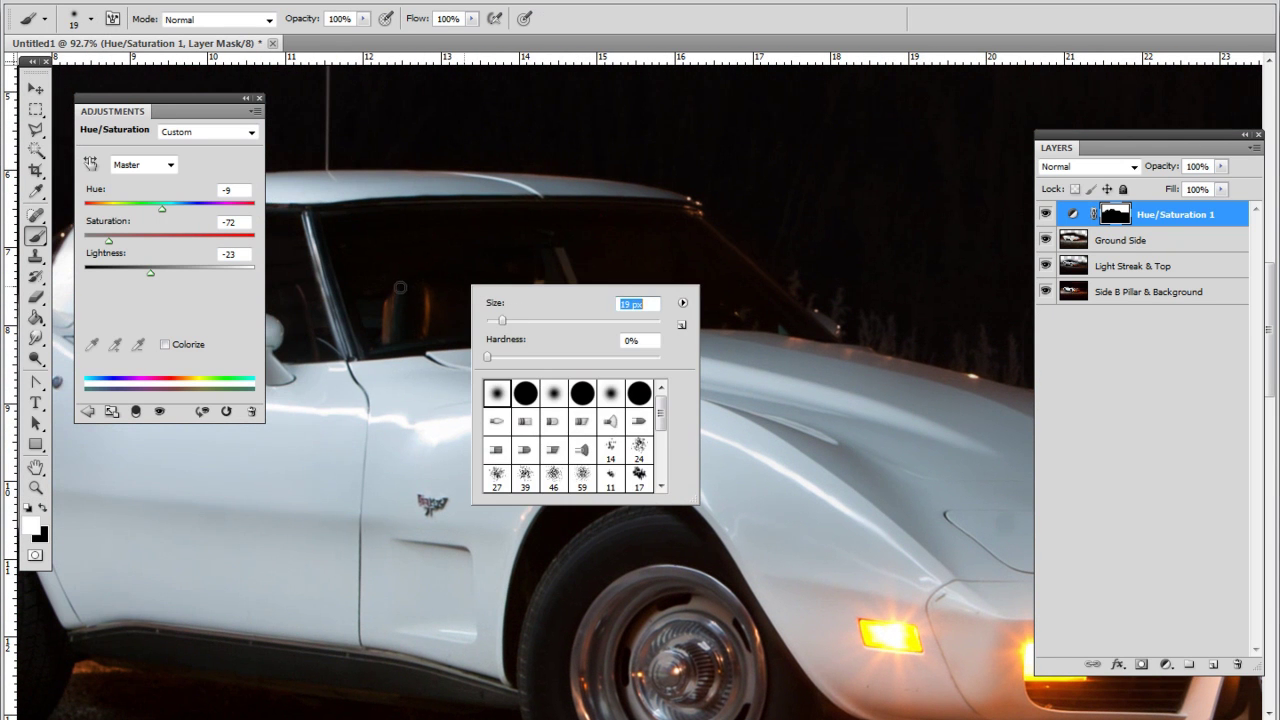
pyautogui.press('Return')
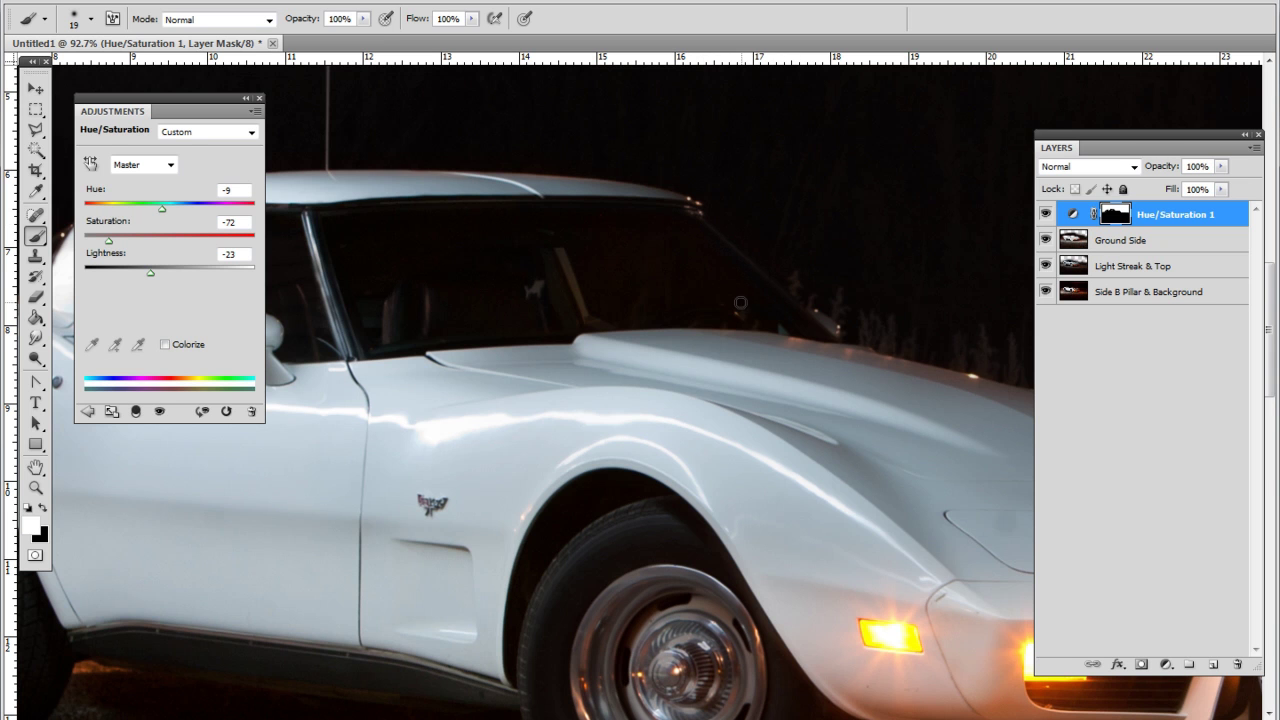
# - Add a Levels adjustment layer on top of the stack with input levels of 3, 1.08 and 232
pyautogui.press('z')
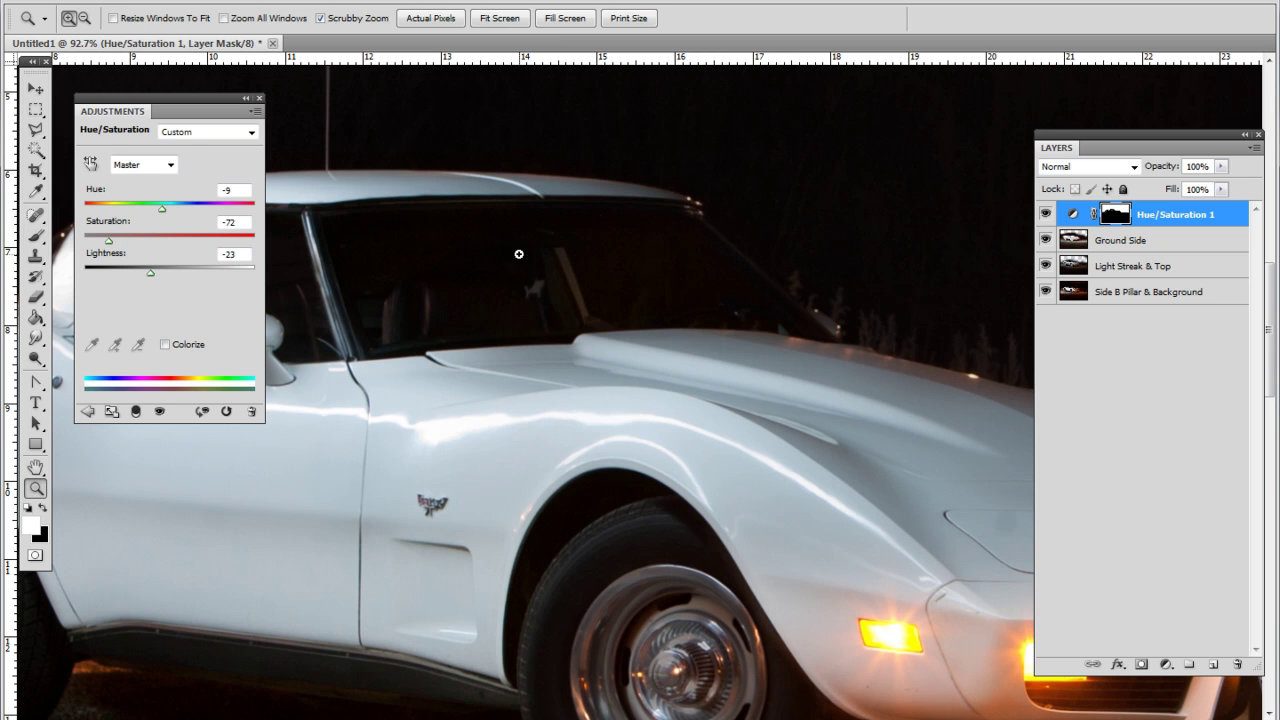
pyautogui.rightClick(520, 257)
pyautogui.click(550, 268)
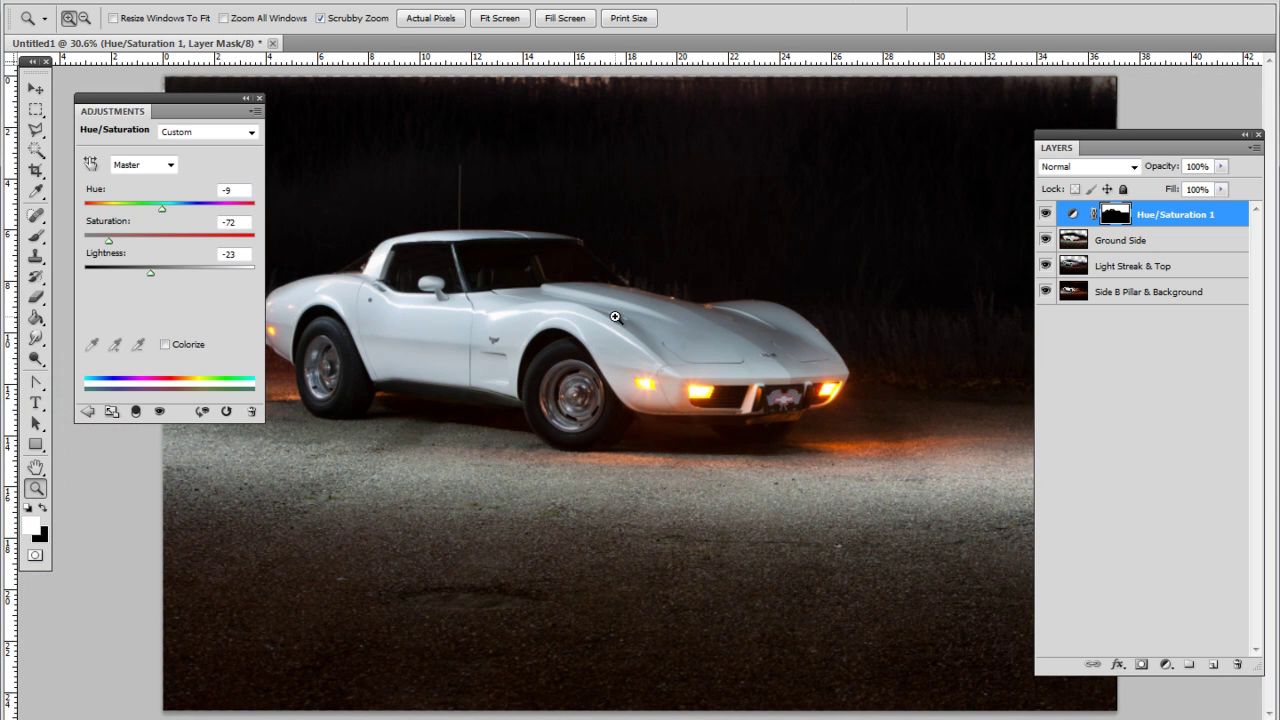
pyautogui.moveTo(615, 317); pyautogui.dragTo(429, 363)
pyautogui.press('b')
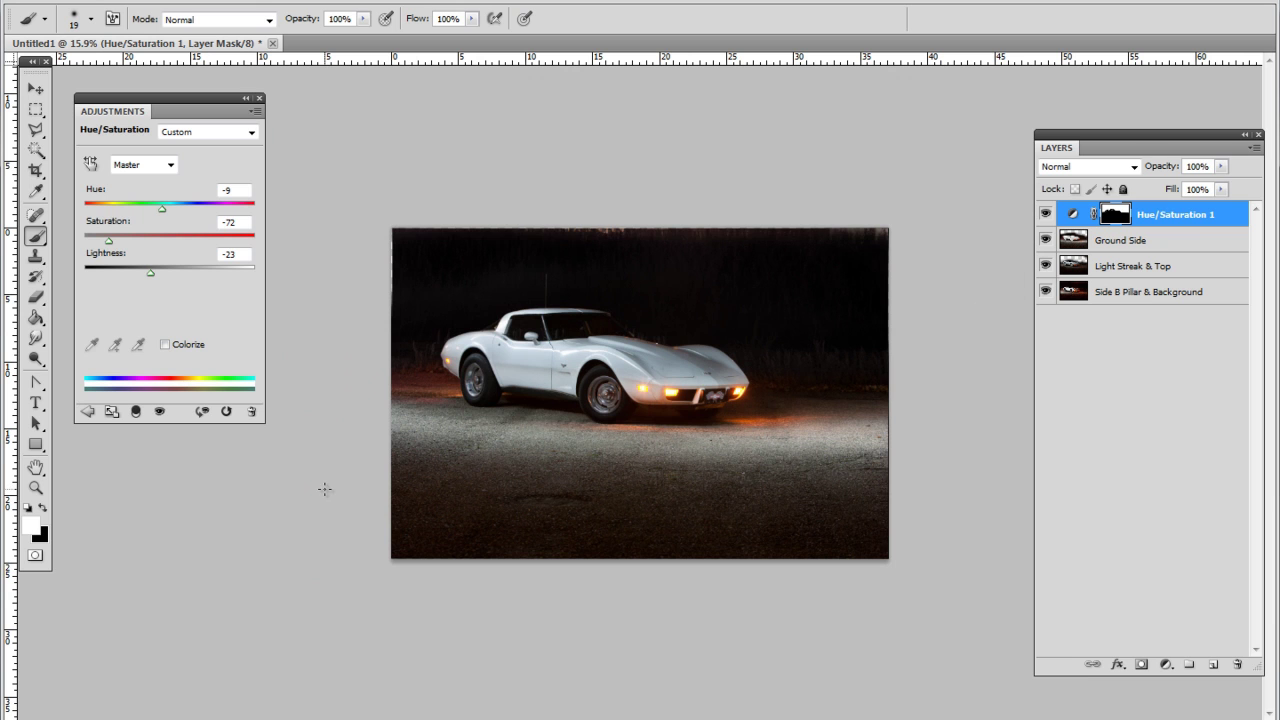
pyautogui.click(1165, 664)
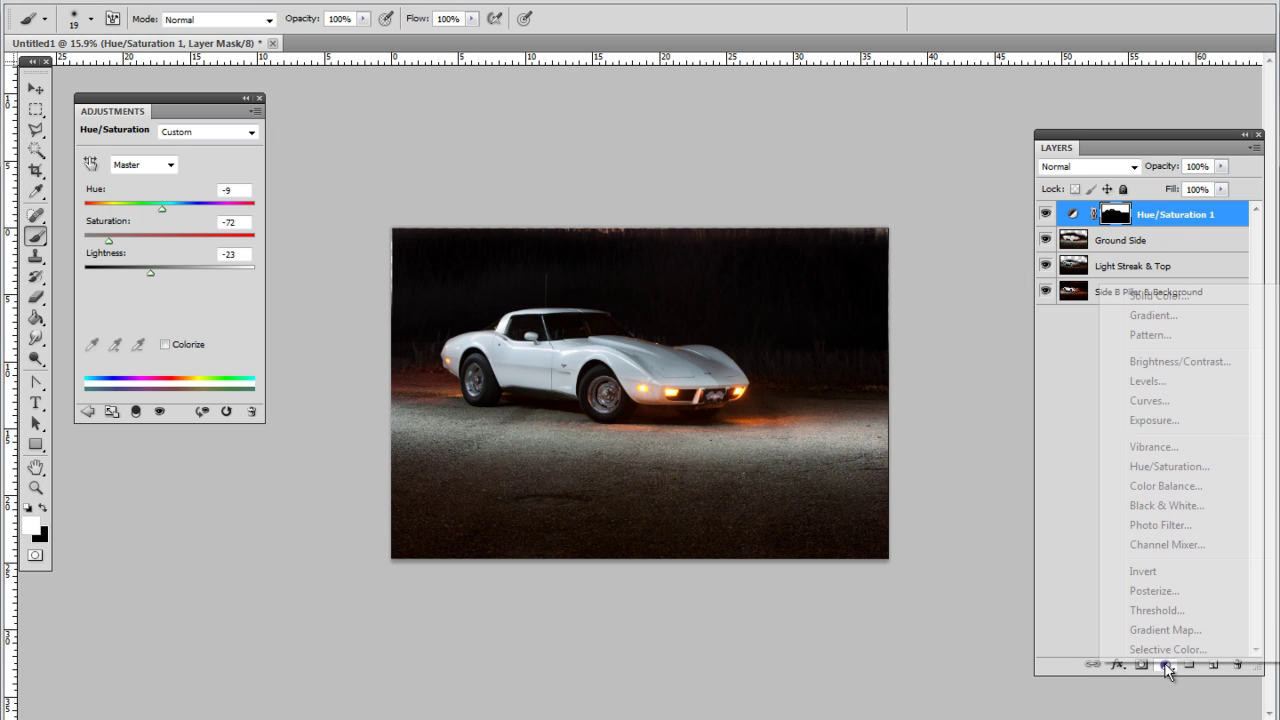
pyautogui.click(1140, 384)
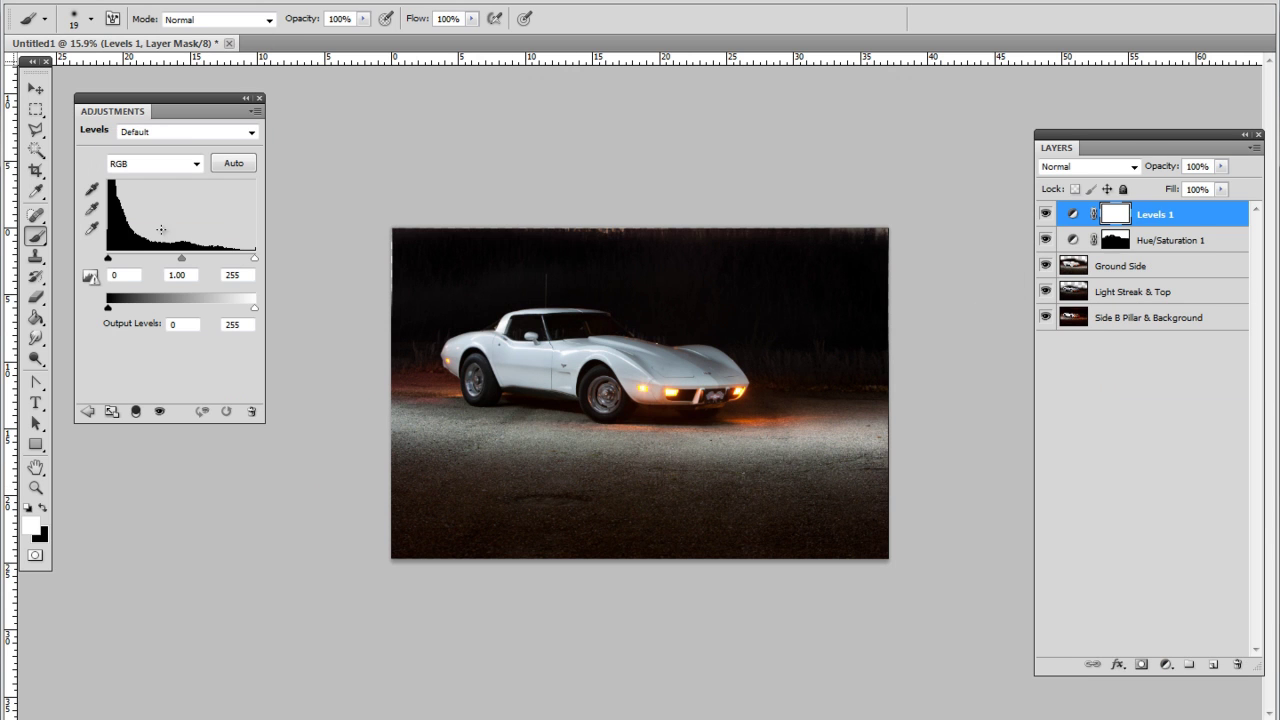
pyautogui.hotkey('ctrl', 'space')
pyautogui.moveTo(414, 294); pyautogui.dragTo(500, 298)
pyautogui.moveTo(183, 258); pyautogui.dragTo(100, 261)
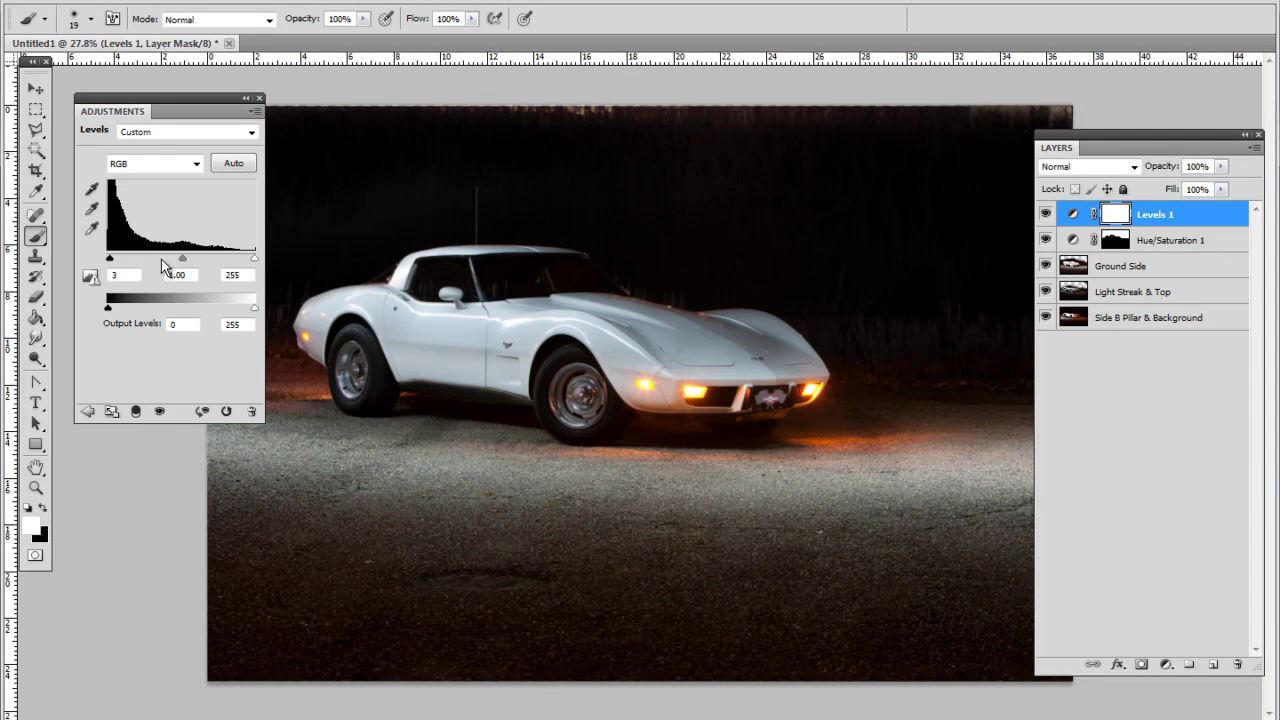
pyautogui.moveTo(180, 259); pyautogui.dragTo(245, 268)
# - Hide the Ground Side and Light Streak & Top layers and select the Side B Pillar & Background layer
pyautogui.press('z')
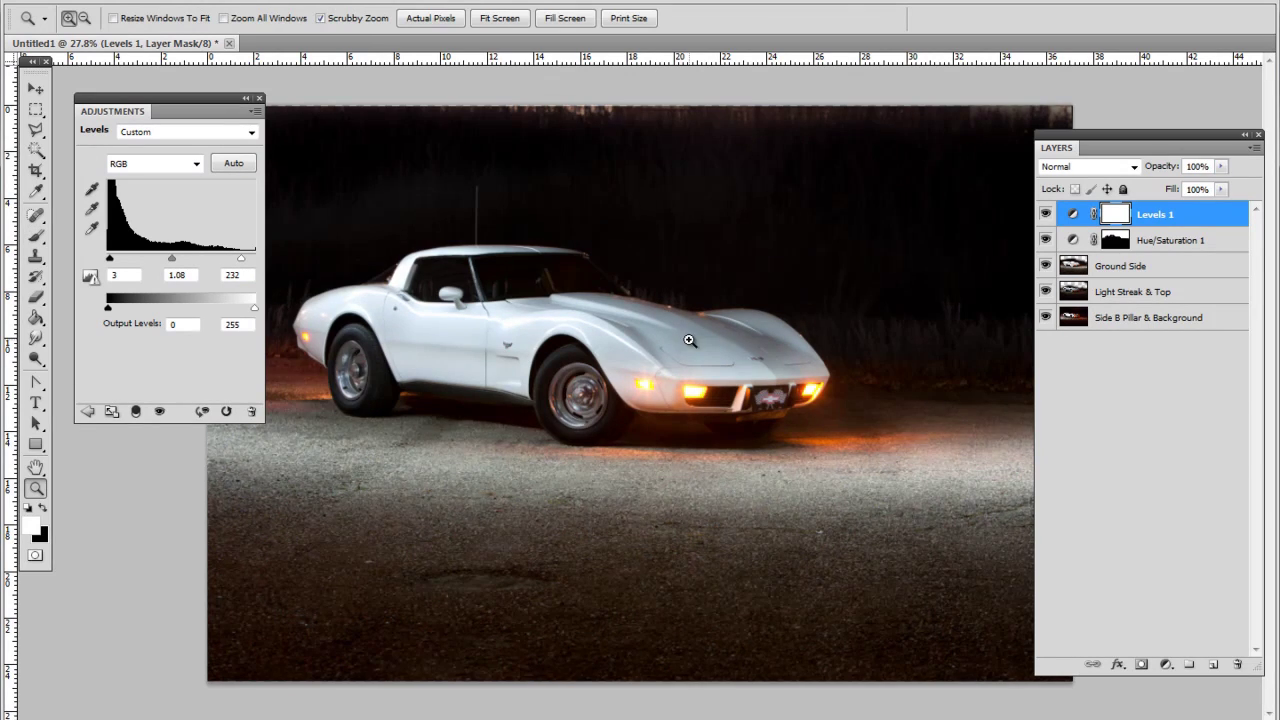
pyautogui.moveTo(689, 350); pyautogui.dragTo(830, 343)
pyautogui.press('b')
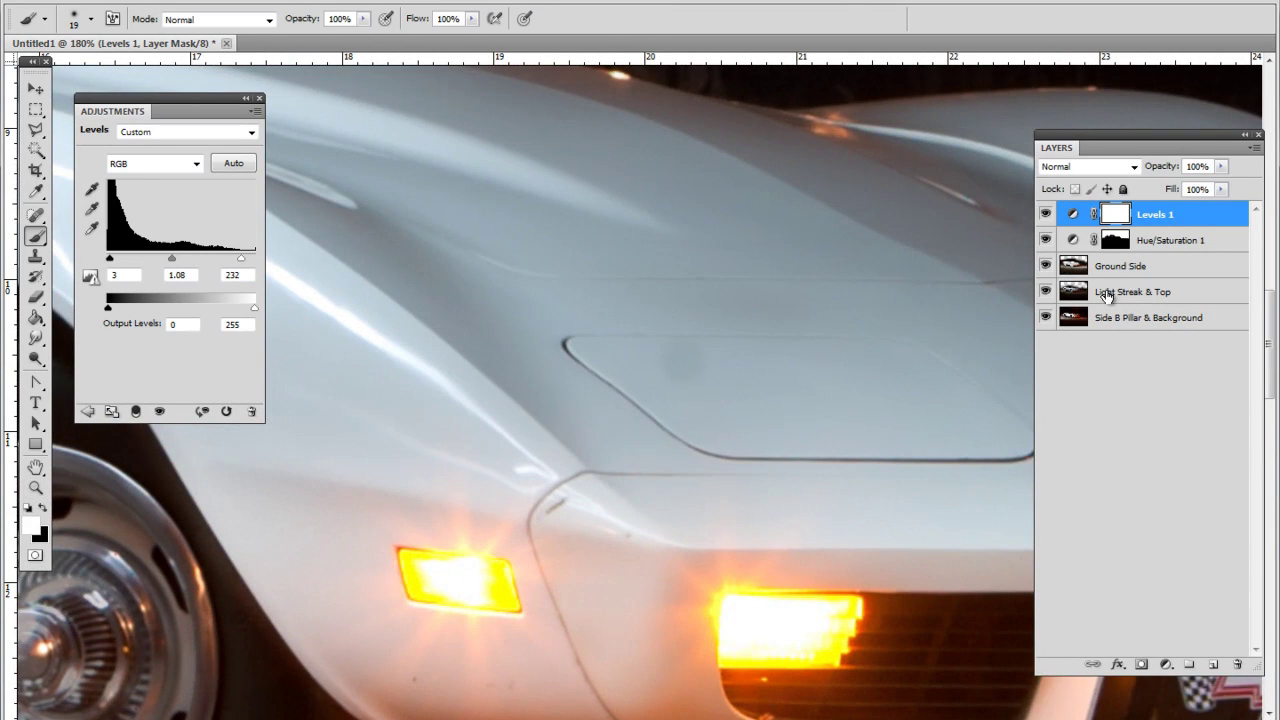
pyautogui.click(1103, 292)
pyautogui.click(1045, 266)
pyautogui.click(1046, 291)
pyautogui.click(1046, 291)
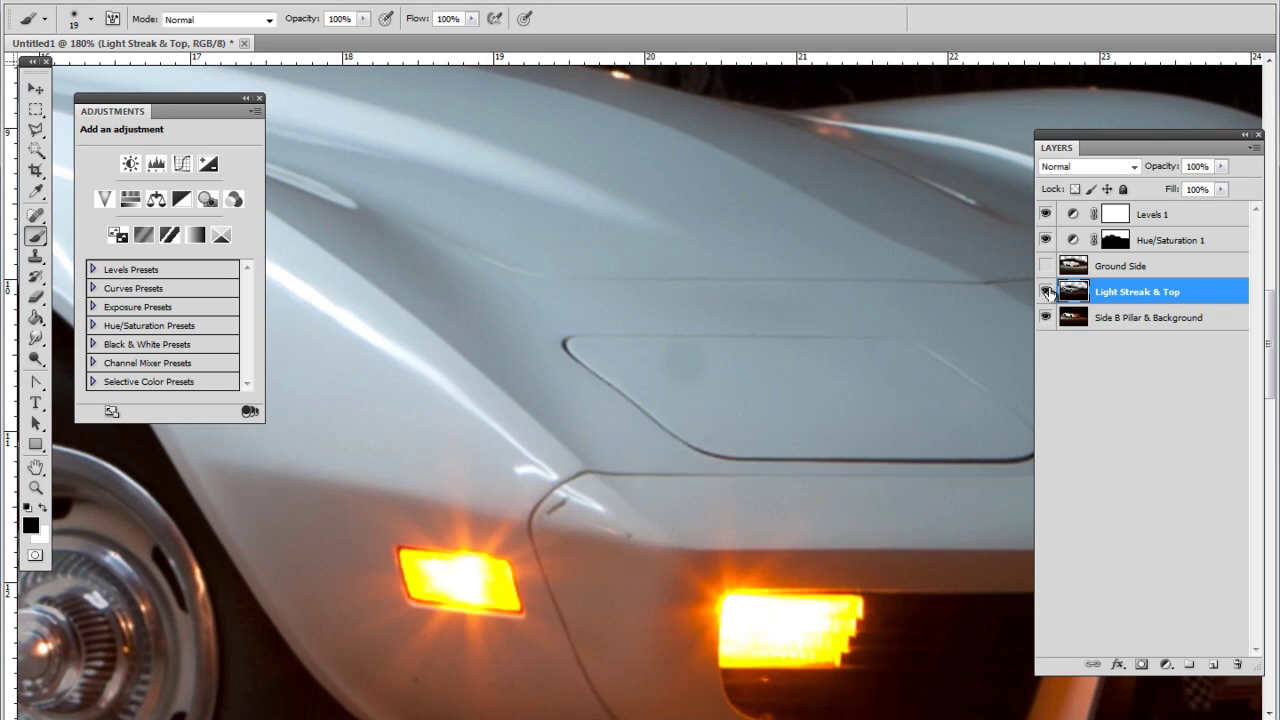
pyautogui.click(1046, 291)
pyautogui.click(1158, 317)
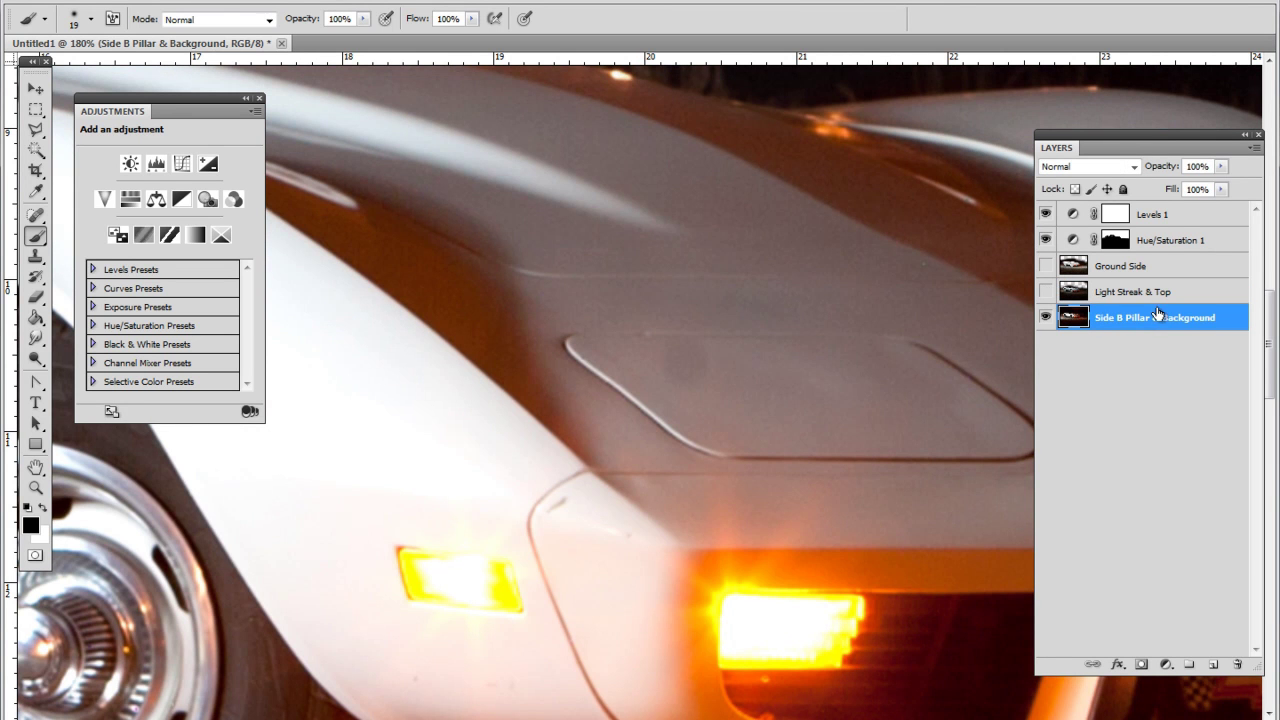
# - Clone out the dark round spot on the headlight cover with a soft 33 px Clone Stamp at 37% flow
pyautogui.hotkey('ctrl', 'space')
pyautogui.moveTo(736, 374)
pyautogui.mouseDown()
pyautogui.moveTo(811, 367)
pyautogui.moveTo(776, 388)
pyautogui.moveTo(586, 366)
pyautogui.mouseUp()
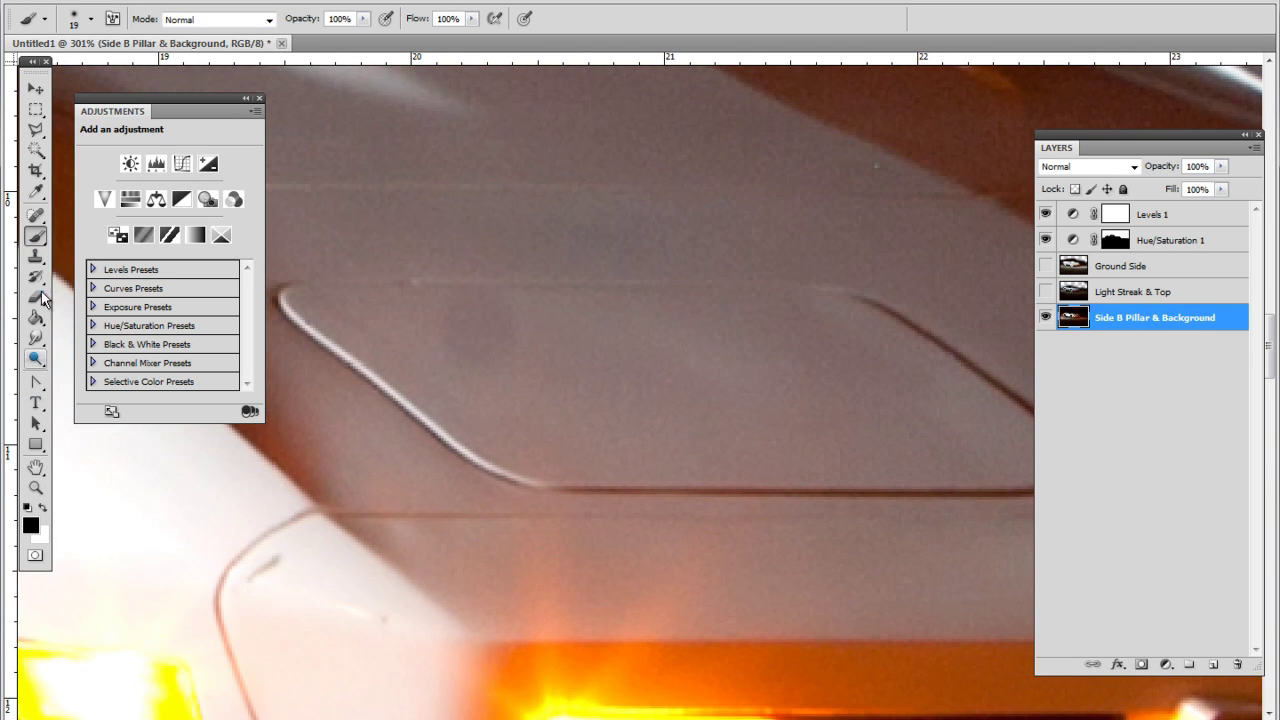
pyautogui.press('s')
pyautogui.rightClick(714, 356)
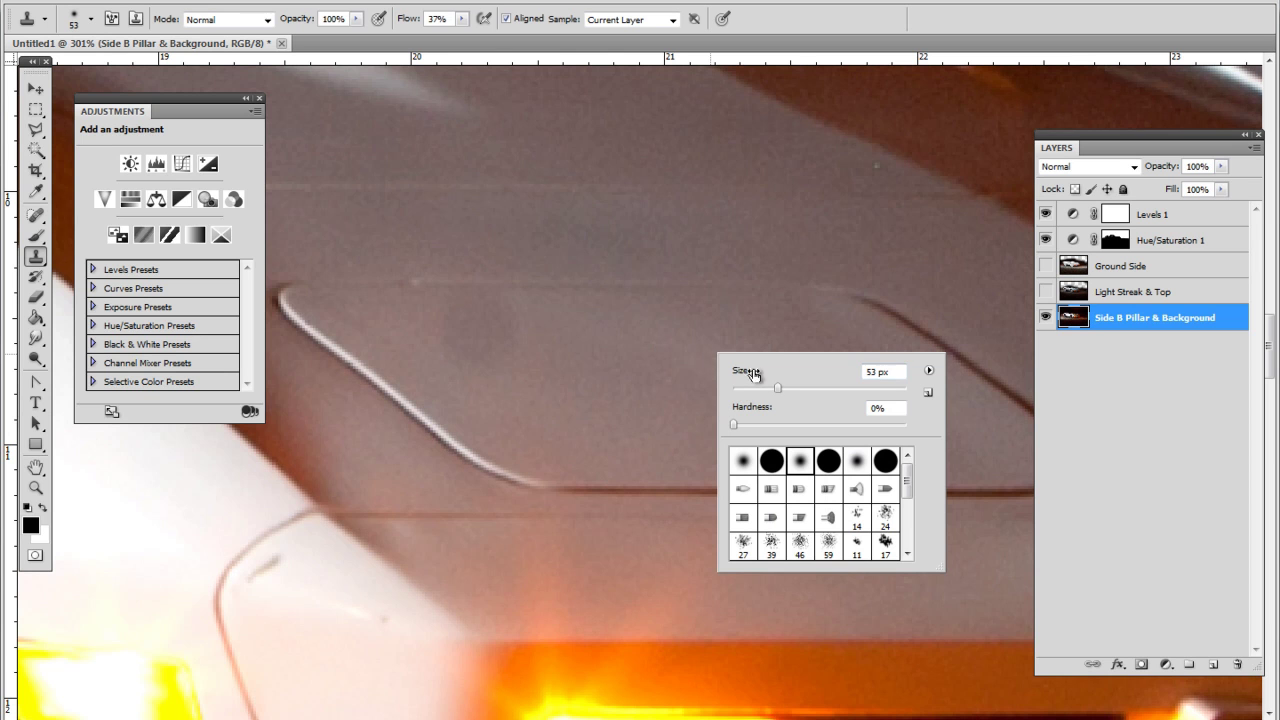
pyautogui.keyDown('alt'); pyautogui.click(603, 329); pyautogui.keyUp('alt')
pyautogui.moveTo(489, 330)
pyautogui.mouseDown()
pyautogui.moveTo(442, 331)
pyautogui.moveTo(487, 334)
pyautogui.mouseUp()
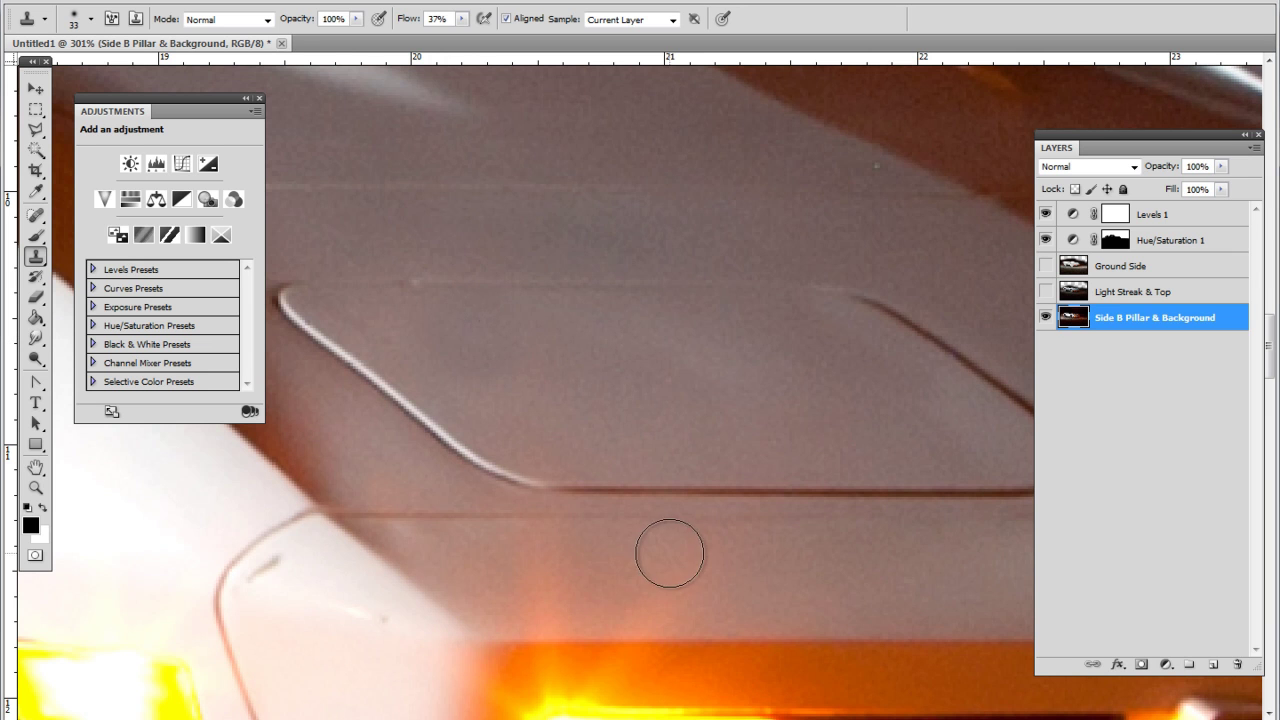
# - Clone out the same headlight cover spot on the redisplayed Light Streak & Top layer, and show the Ground Side layer again
pyautogui.click(1100, 292)
pyautogui.click(1045, 291)
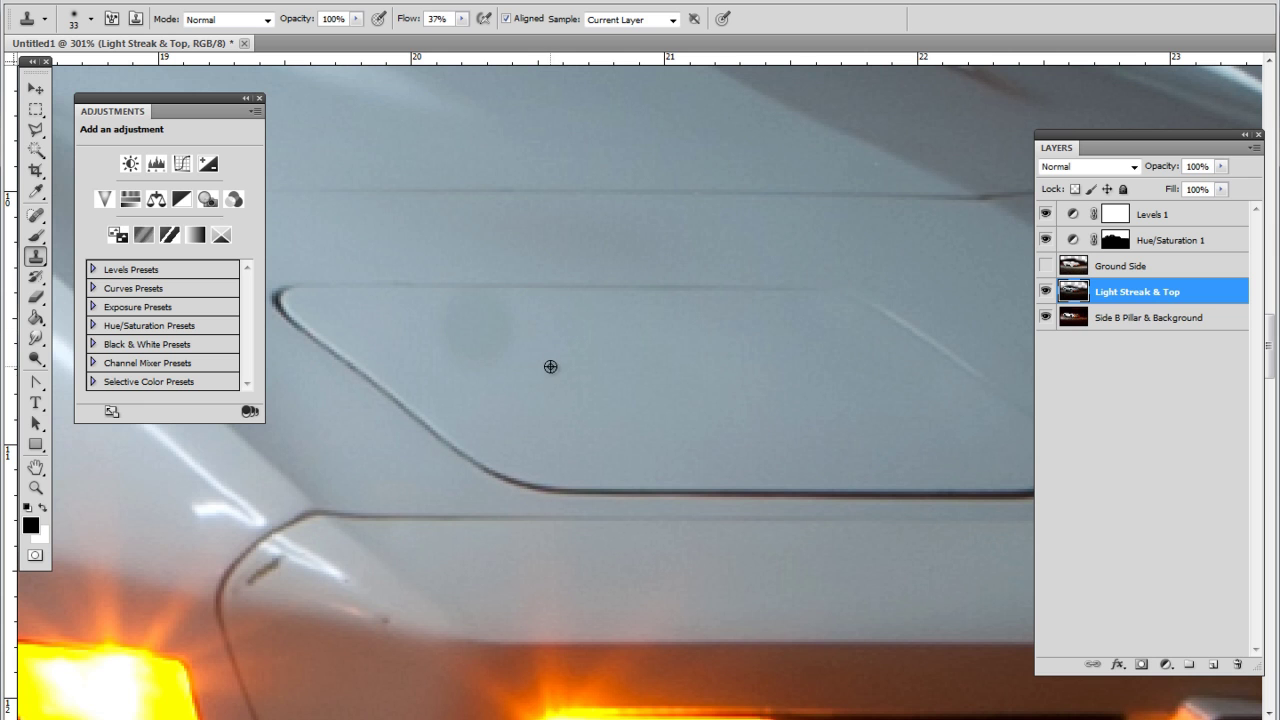
pyautogui.keyDown('alt'); pyautogui.click(563, 394); pyautogui.keyUp('alt')
pyautogui.moveTo(477, 333)
pyautogui.mouseDown()
pyautogui.moveTo(445, 331)
pyautogui.moveTo(495, 328)
pyautogui.mouseUp()
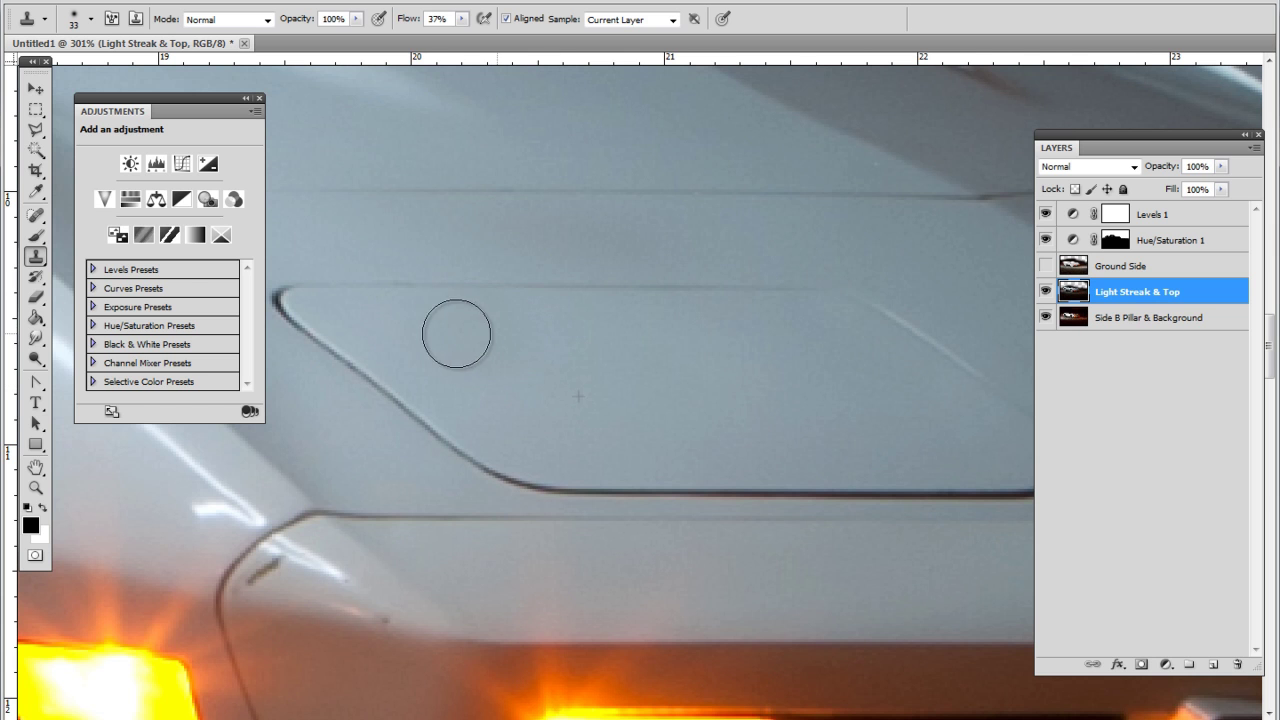
pyautogui.click(1045, 266)
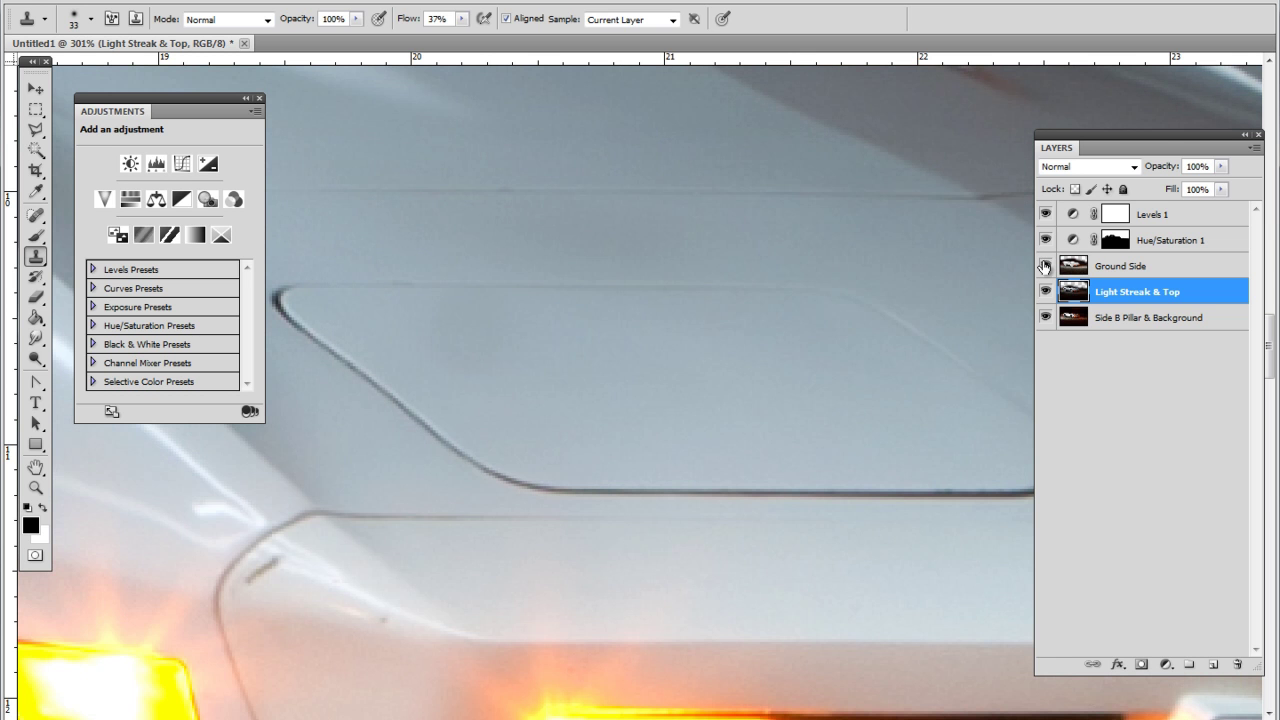
# - Compare the whole composite with and without the Ground Side layer, checking the car's side and the ground
pyautogui.press('z')
pyautogui.rightClick(560, 330)
pyautogui.click(597, 343)
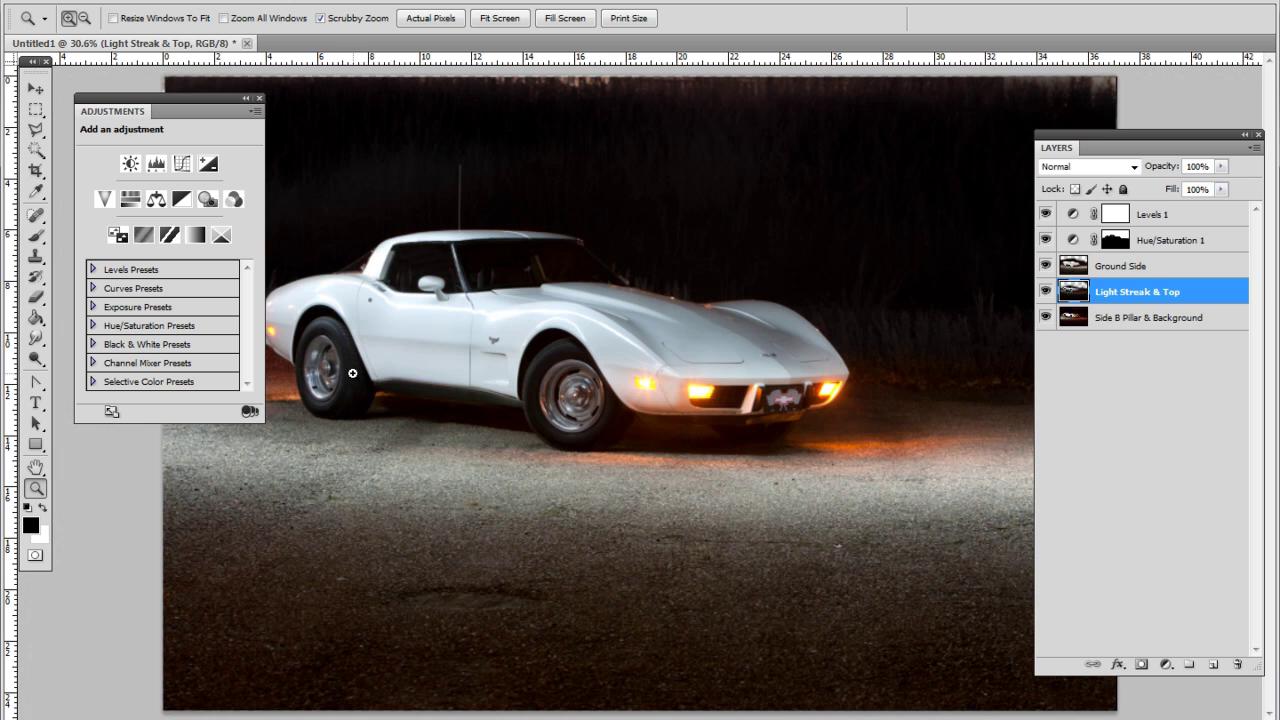
pyautogui.moveTo(761, 341); pyautogui.dragTo(700, 341)
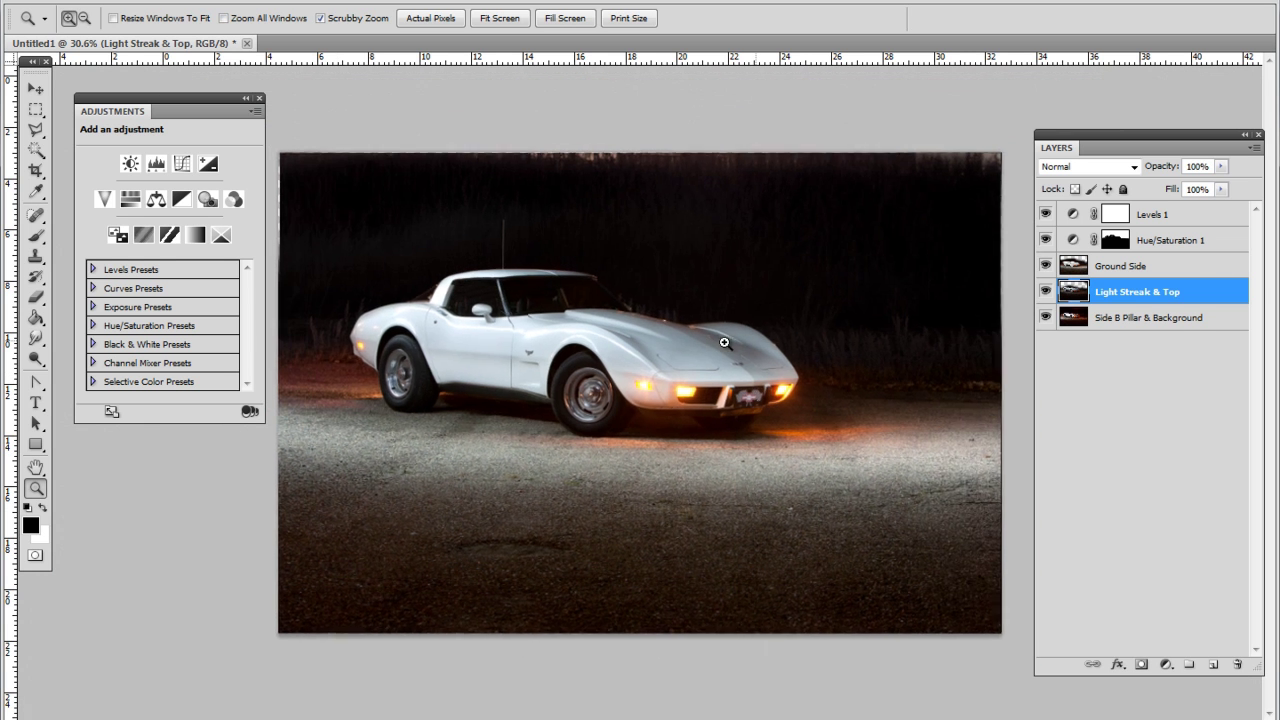
pyautogui.press('s')
pyautogui.click(1045, 266)
pyautogui.click(1045, 266)
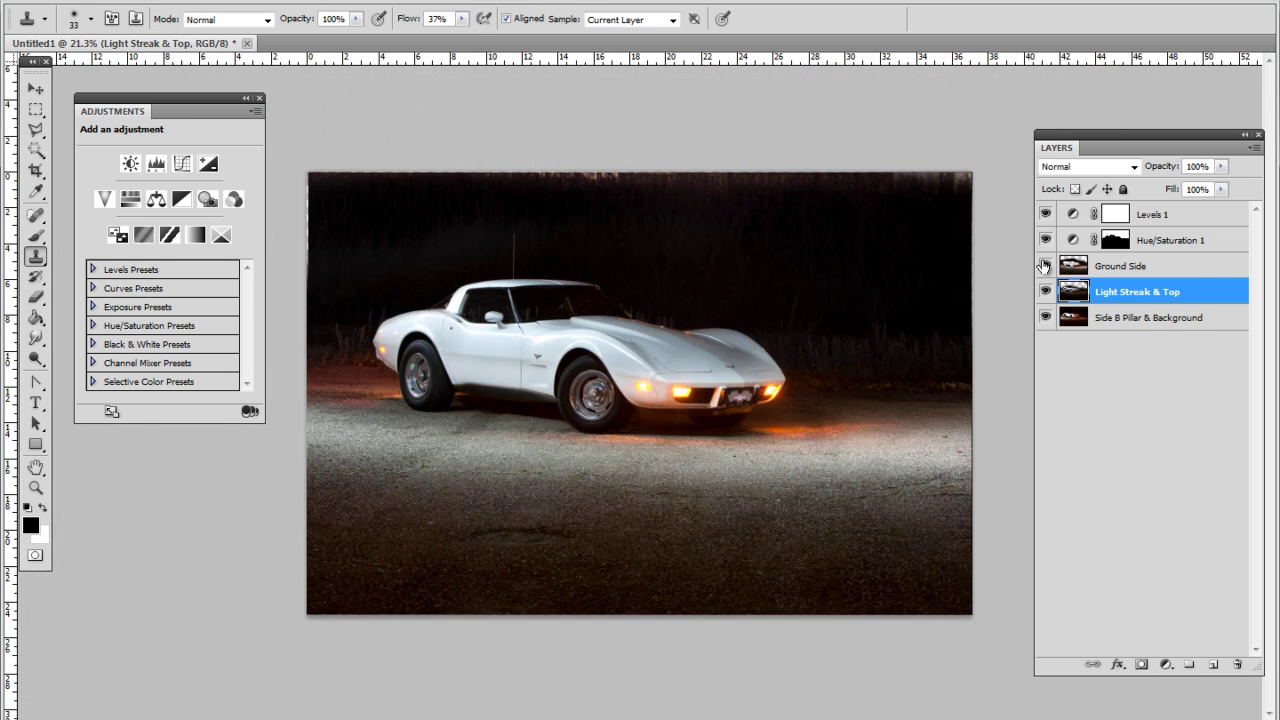
pyautogui.click(1045, 266)
pyautogui.click(1045, 266)
pyautogui.click(1045, 266)
pyautogui.click(1045, 266)
pyautogui.click(1105, 268)
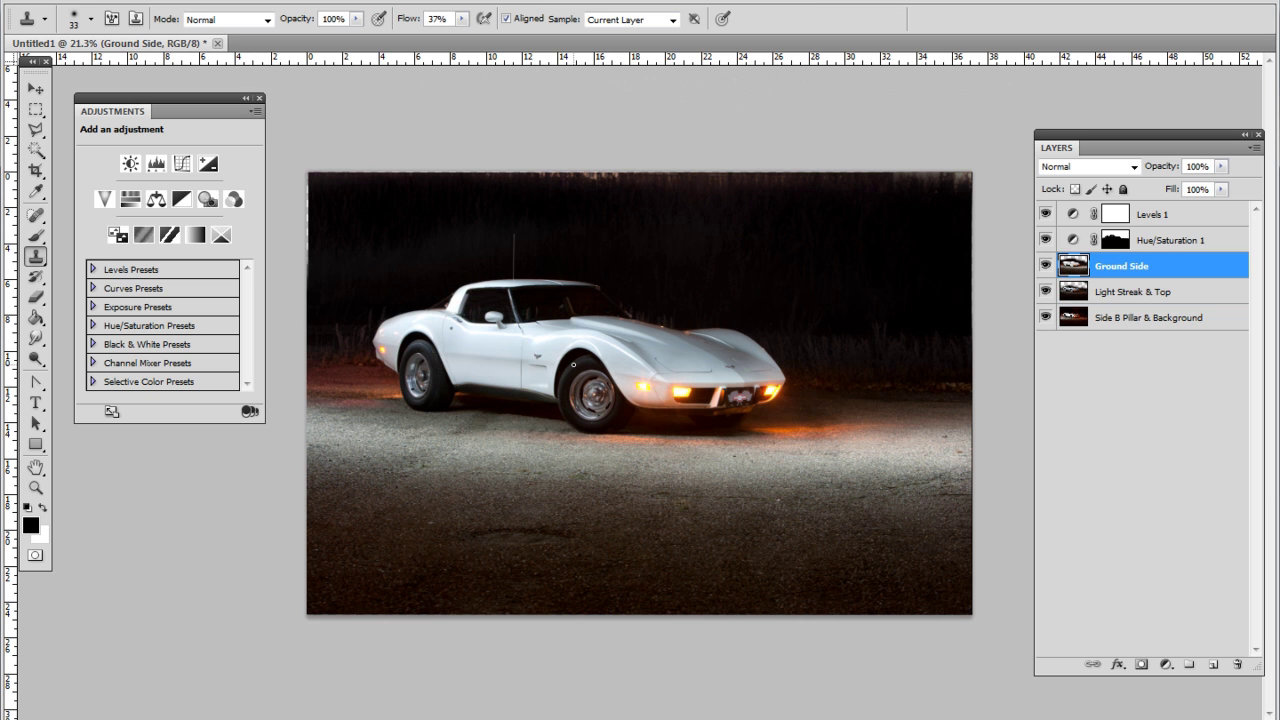
pyautogui.click(1045, 266)
pyautogui.click(1045, 266)
pyautogui.click(1045, 266)
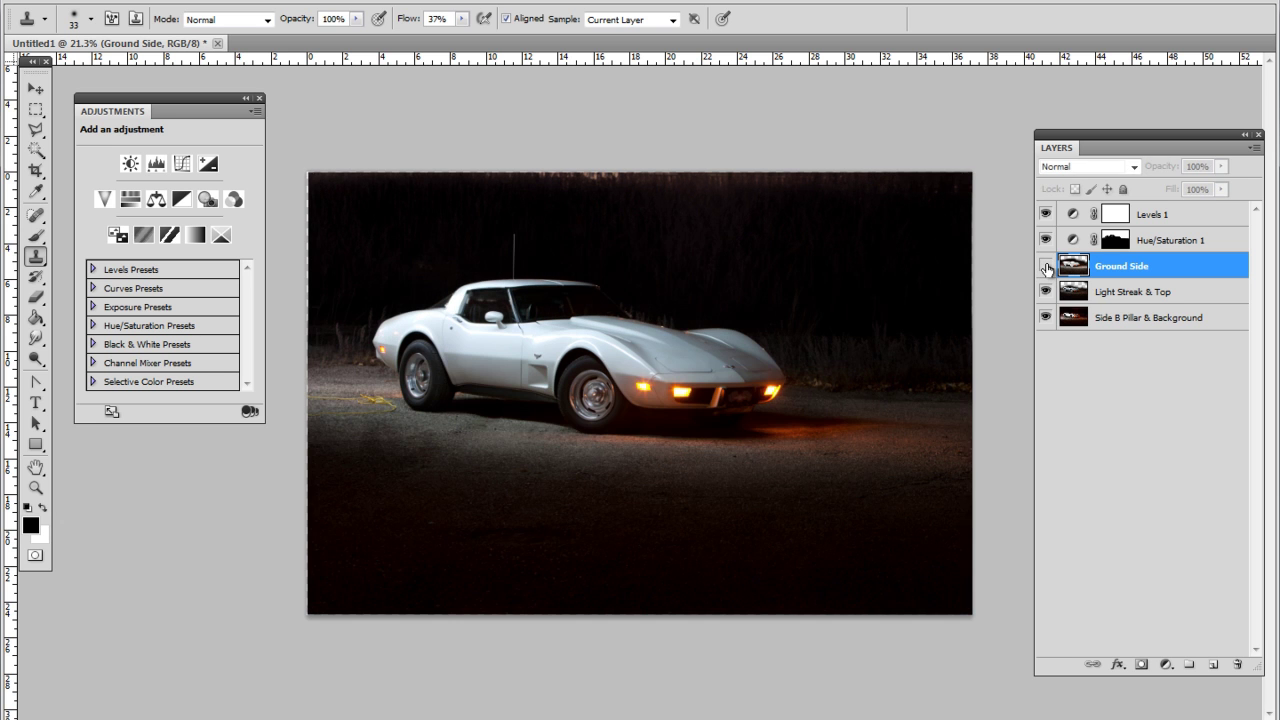
pyautogui.click(1045, 266)
pyautogui.click(1045, 266)
pyautogui.click(1045, 266)
pyautogui.click(1045, 266)
pyautogui.click(1045, 266)
pyautogui.click(1045, 266)
pyautogui.click(1045, 266)
pyautogui.click(1045, 266)
# - Show the Ground Side layer again and choose the Eraser tool for work on the car's side
pyautogui.hotkey('ctrl', 'space')
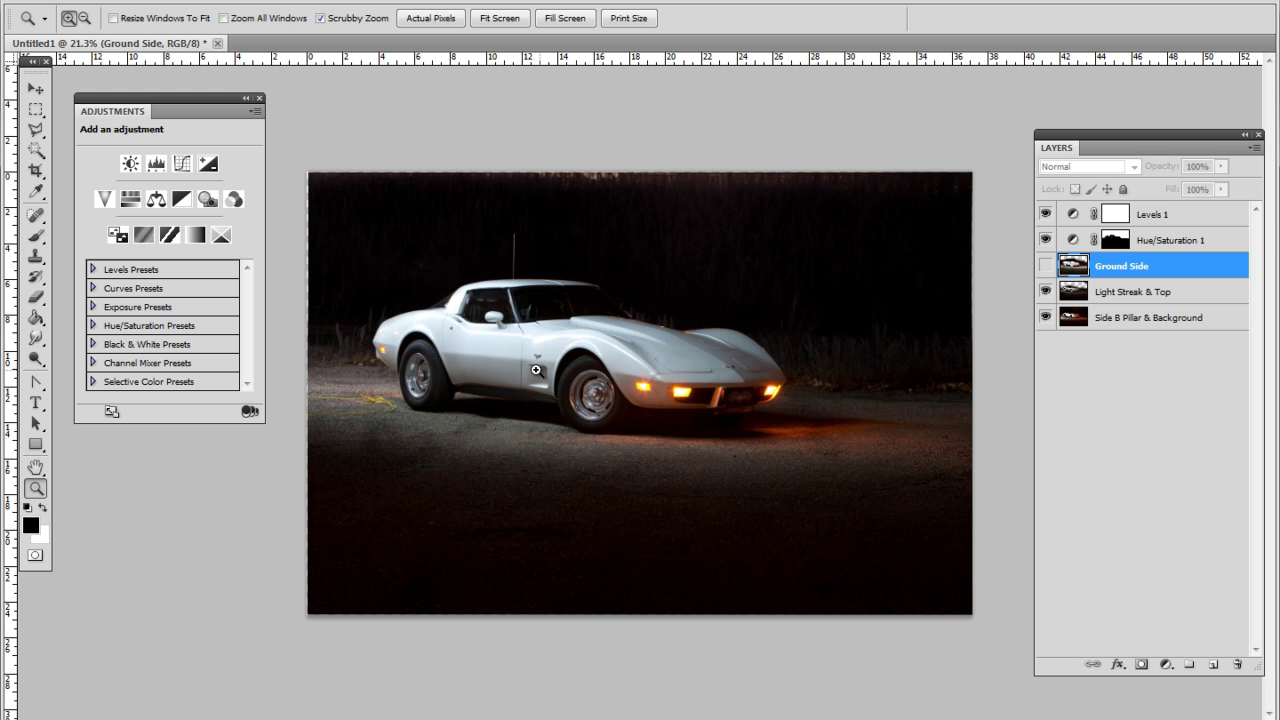
pyautogui.moveTo(540, 372); pyautogui.dragTo(827, 373)
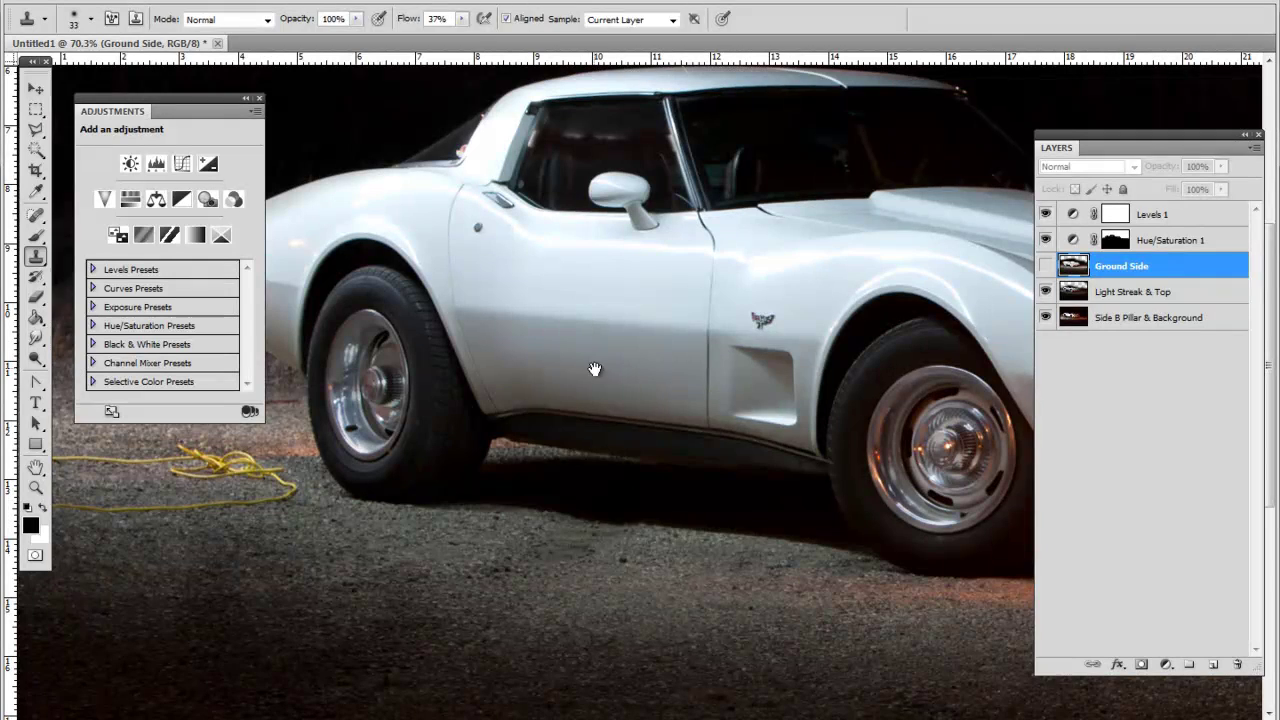
pyautogui.press('b')
pyautogui.rightClick(552, 347)
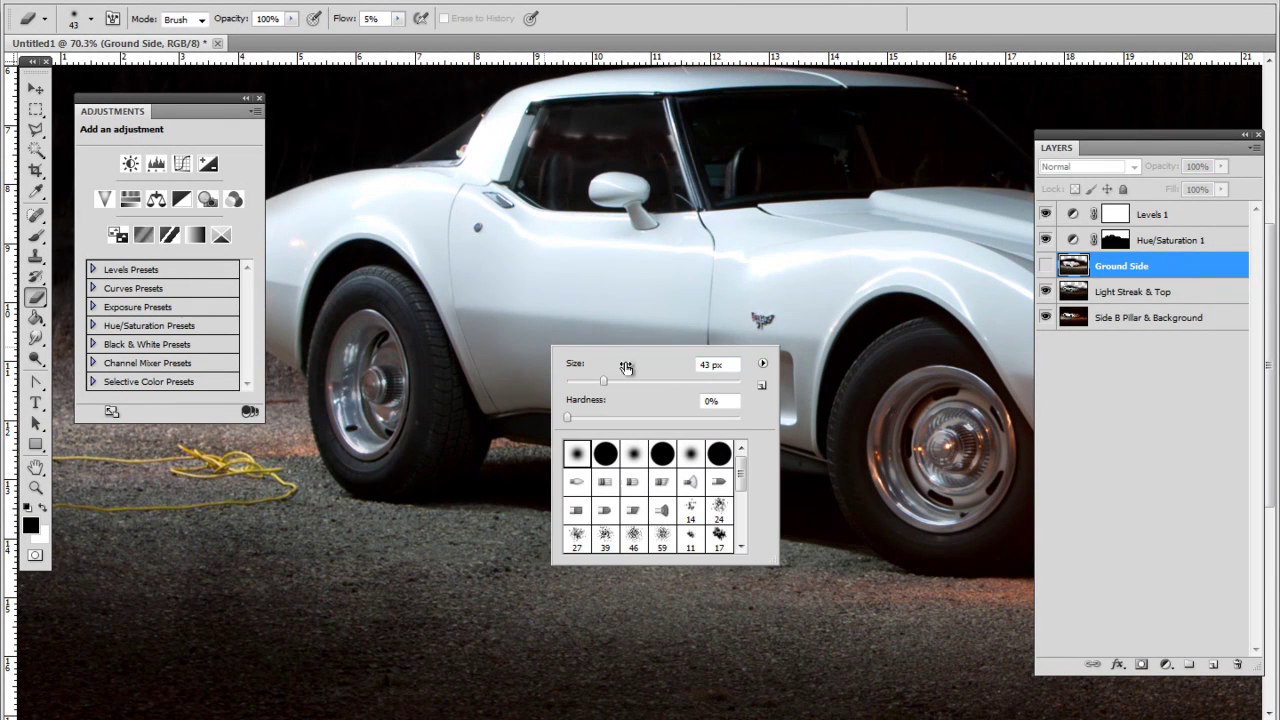
pyautogui.click(40, 296)
pyautogui.click(1045, 266)
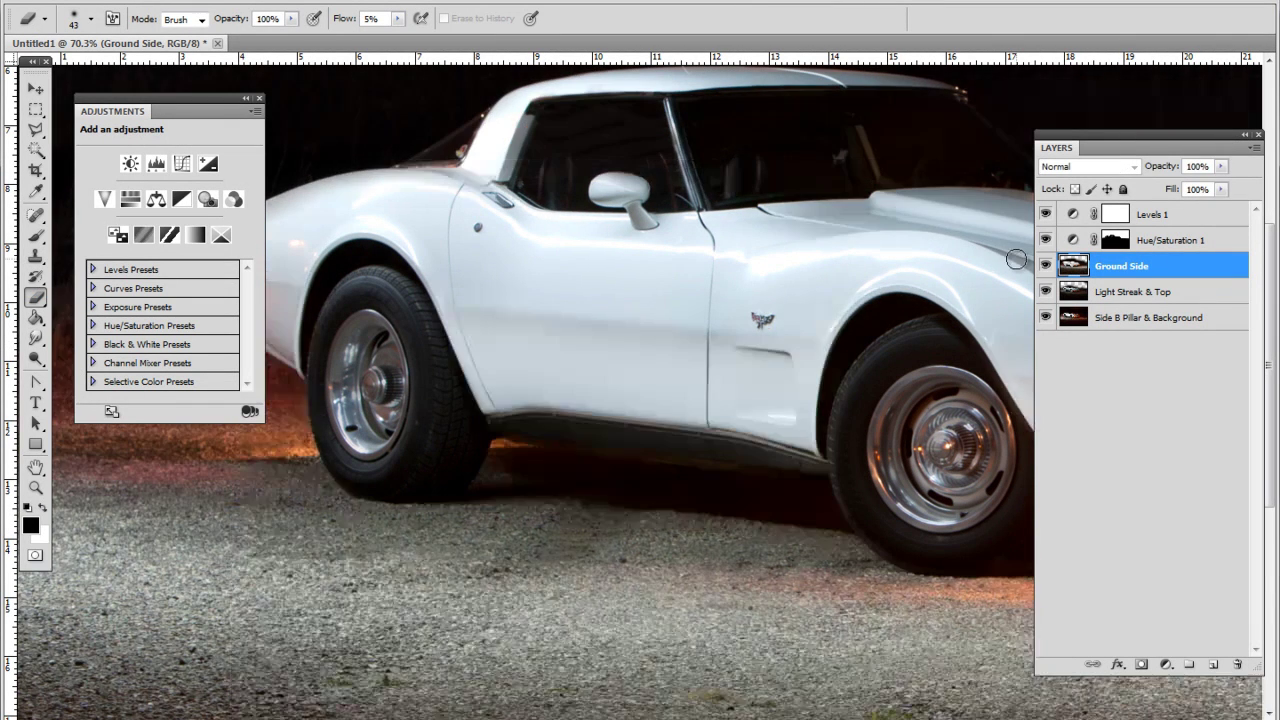
# - Lightly erase the lower door area on the Ground Side layer with a soft 90 px Eraser at 2% flow
pyautogui.rightClick(500, 346)
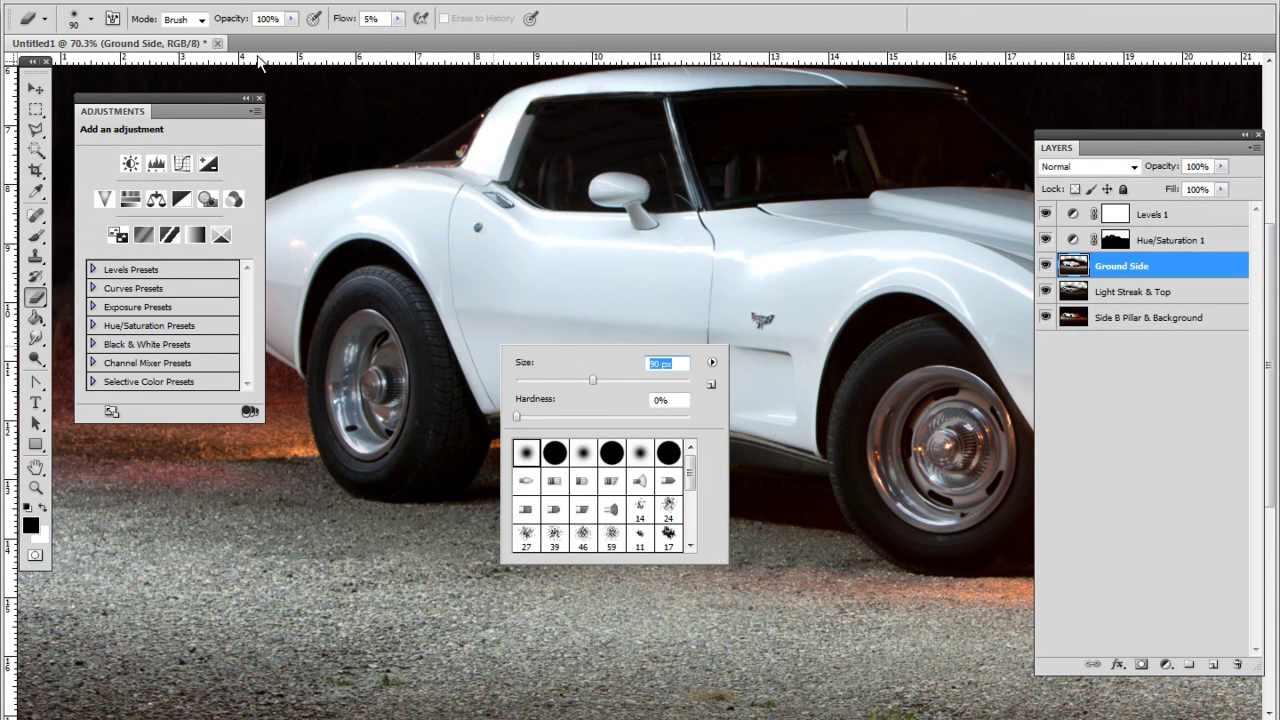
pyautogui.click(398, 19)
pyautogui.moveTo(413, 44); pyautogui.dragTo(416, 38)
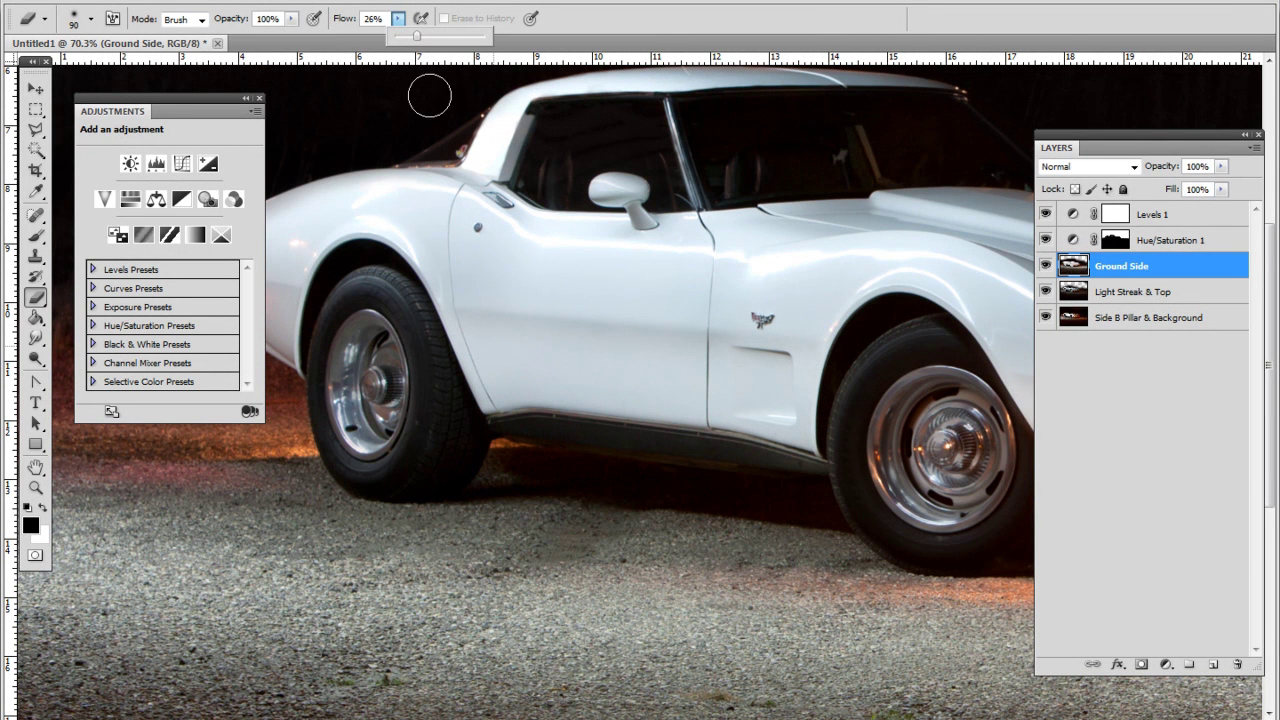
pyautogui.moveTo(400, 36); pyautogui.dragTo(397, 36)
pyautogui.click(544, 341)
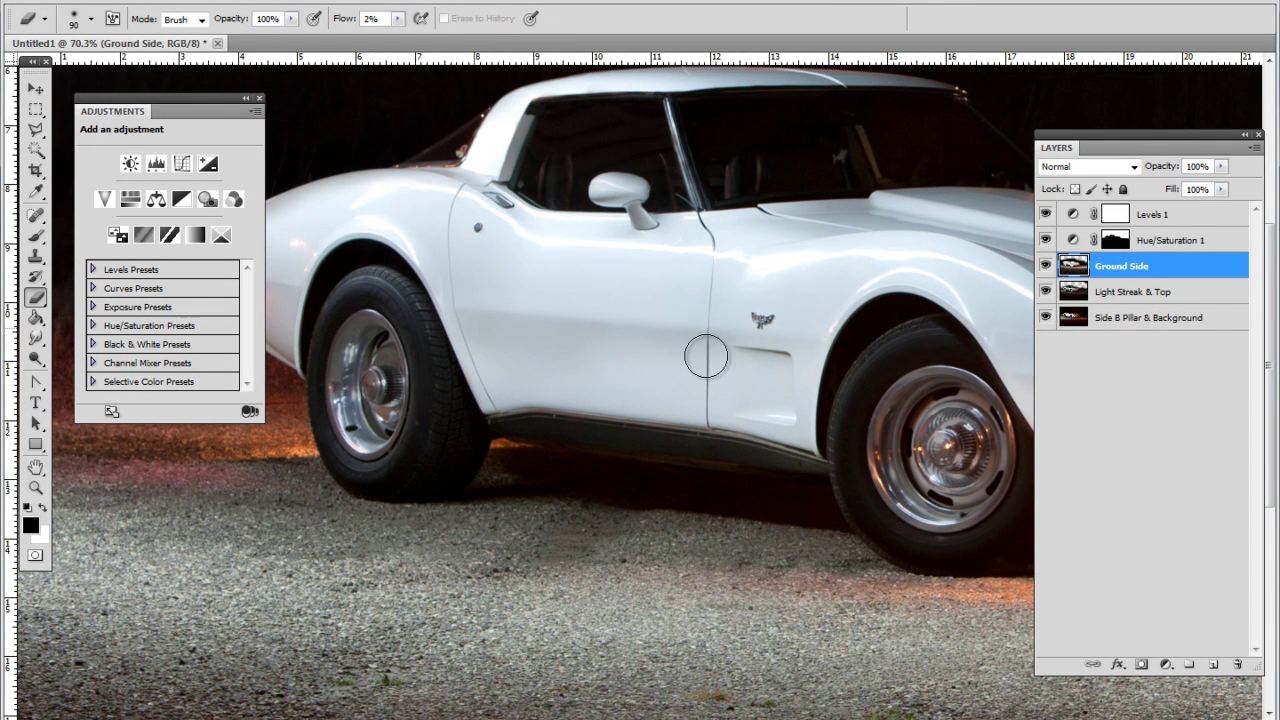
pyautogui.moveTo(706, 356)
pyautogui.mouseDown()
pyautogui.moveTo(503, 339)
pyautogui.moveTo(556, 325)
pyautogui.moveTo(713, 351)
pyautogui.moveTo(468, 355)
pyautogui.moveTo(795, 364)
pyautogui.moveTo(616, 374)
pyautogui.moveTo(489, 366)
pyautogui.moveTo(853, 377)
pyautogui.moveTo(825, 356)
pyautogui.moveTo(460, 332)
pyautogui.moveTo(784, 347)
pyautogui.moveTo(386, 304)
pyautogui.moveTo(767, 342)
pyautogui.moveTo(691, 354)
pyautogui.moveTo(397, 321)
pyautogui.moveTo(791, 354)
pyautogui.moveTo(514, 326)
pyautogui.moveTo(610, 353)
pyautogui.moveTo(510, 376)
pyautogui.moveTo(814, 405)
pyautogui.moveTo(592, 390)
pyautogui.moveTo(786, 426)
pyautogui.moveTo(492, 404)
pyautogui.moveTo(809, 448)
pyautogui.moveTo(473, 417)
pyautogui.moveTo(834, 456)
pyautogui.moveTo(625, 438)
pyautogui.moveTo(688, 437)
pyautogui.mouseUp()
# - Erase the middle of the dark rocker panel below the door on Ground Side with a soft 31 px Eraser at 21% flow
pyautogui.press('z')
pyautogui.rightClick(721, 449)
pyautogui.click(763, 485)
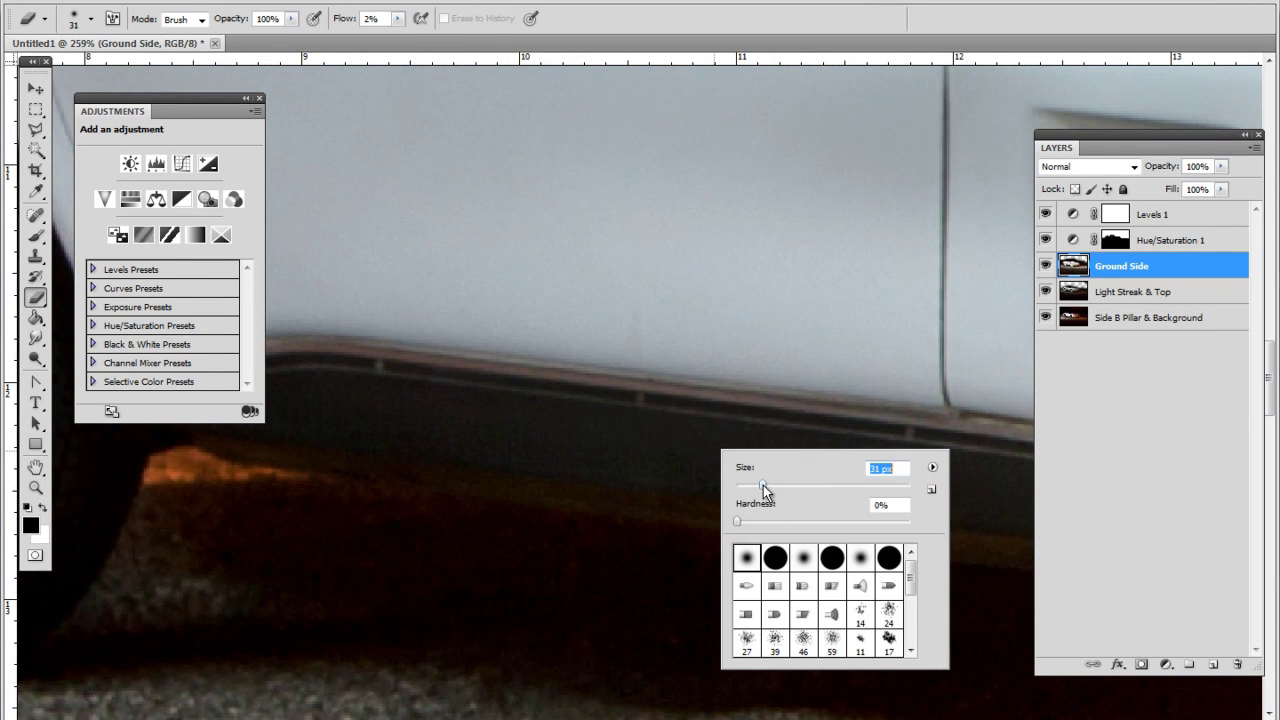
pyautogui.click(399, 19)
pyautogui.click(415, 35)
pyautogui.click(510, 444)
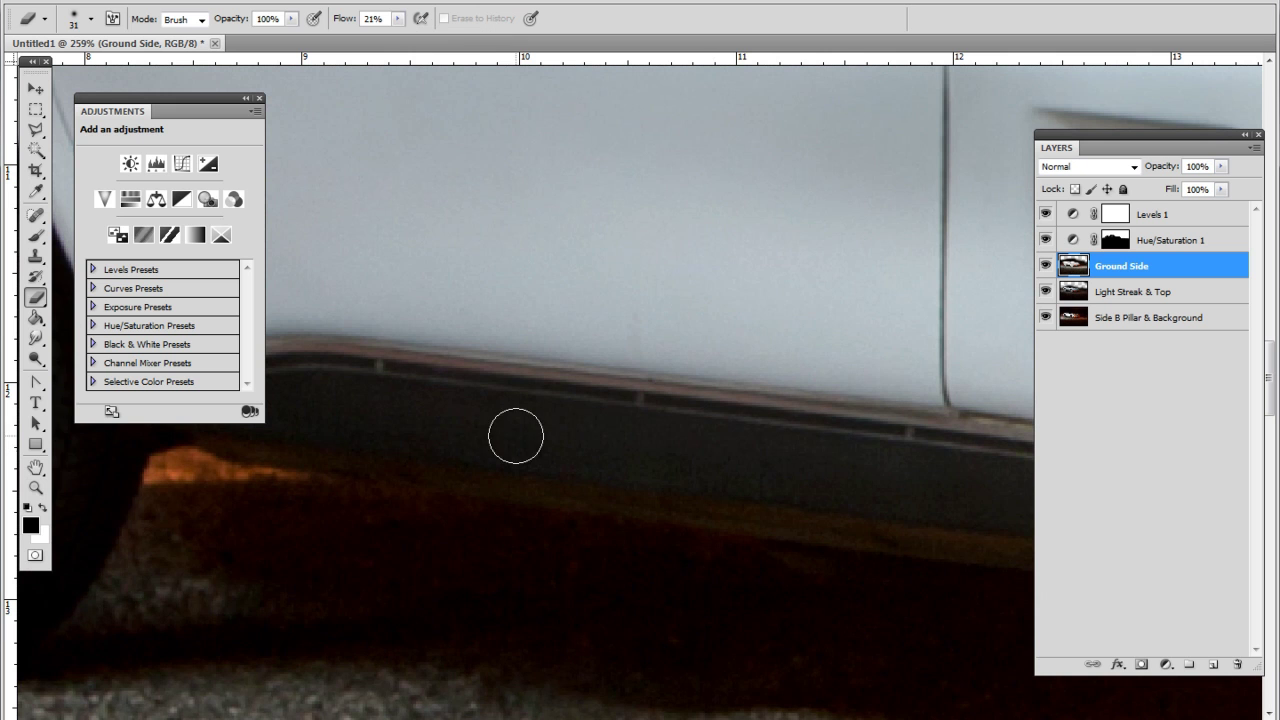
pyautogui.moveTo(516, 436)
pyautogui.mouseDown()
pyautogui.moveTo(686, 425)
pyautogui.moveTo(677, 444)
pyautogui.moveTo(717, 471)
pyautogui.moveTo(679, 453)
pyautogui.moveTo(697, 455)
pyautogui.mouseUp()
pyautogui.press('space')
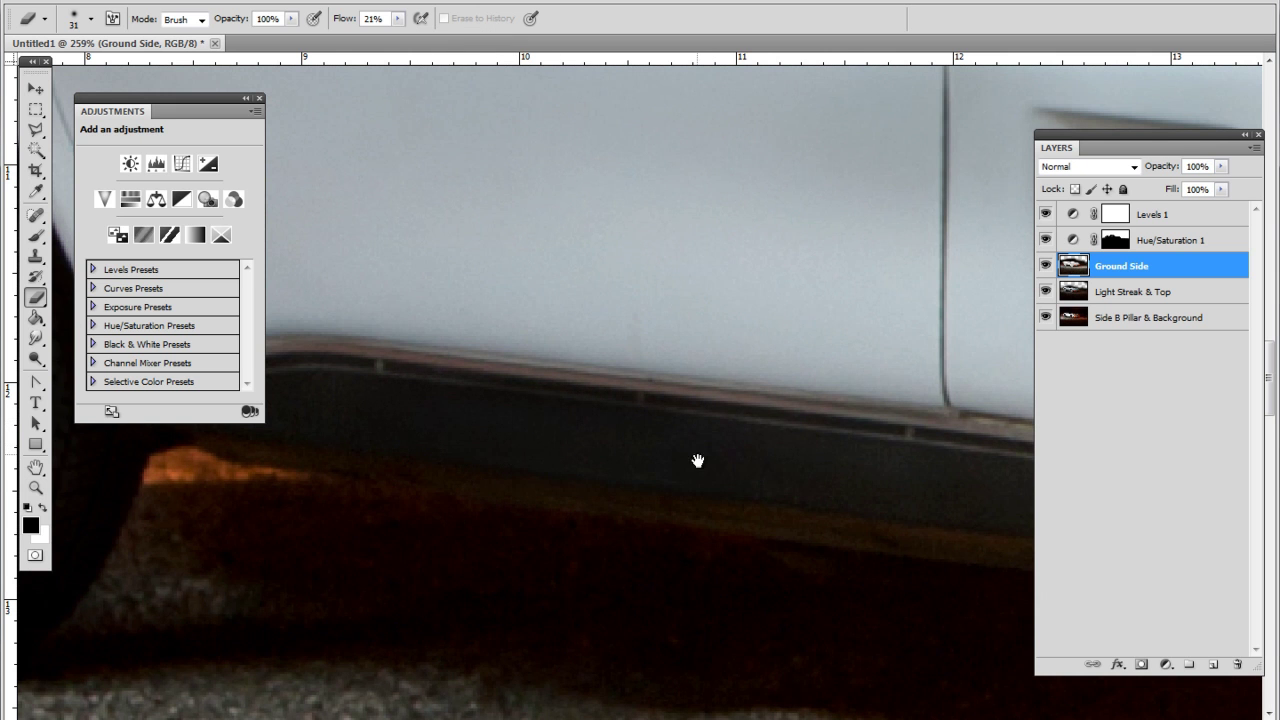
# - Continue erasing the rocker panel on Ground Side towards both wheels, checking it against the Light Streak & Top layer
pyautogui.moveTo(453, 447); pyautogui.dragTo(654, 463)
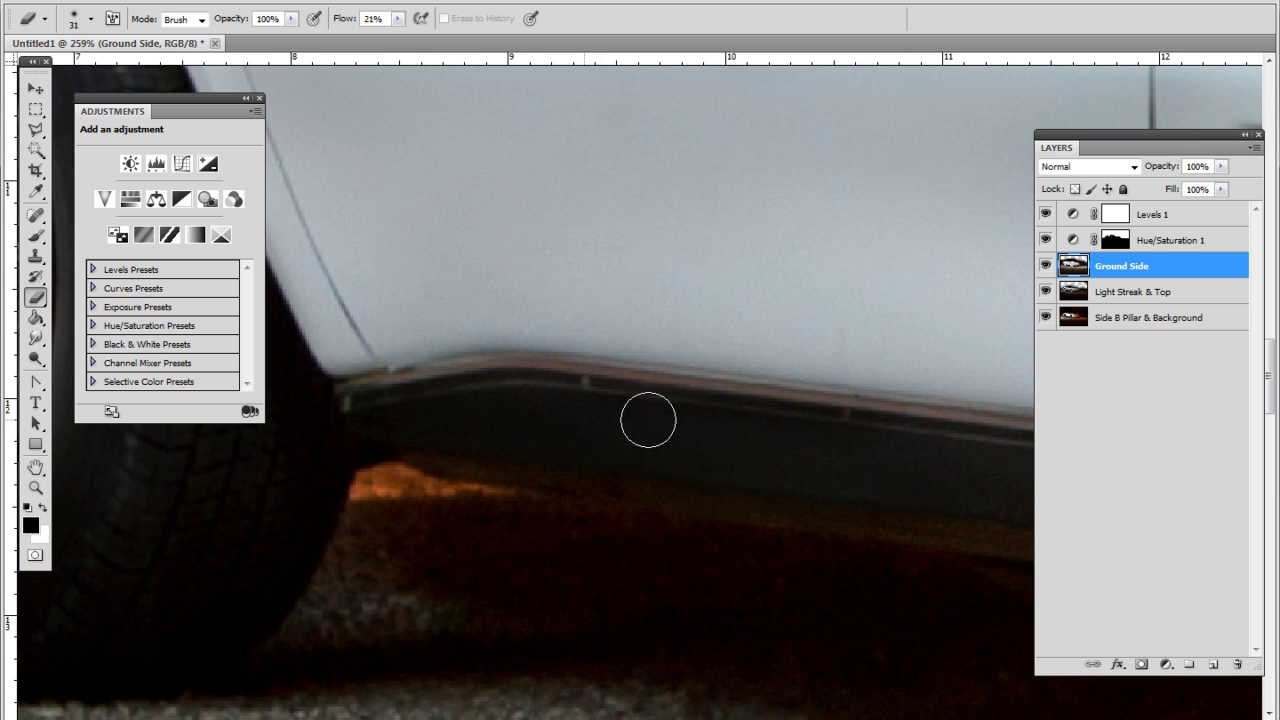
pyautogui.click(1045, 291)
pyautogui.click(1045, 291)
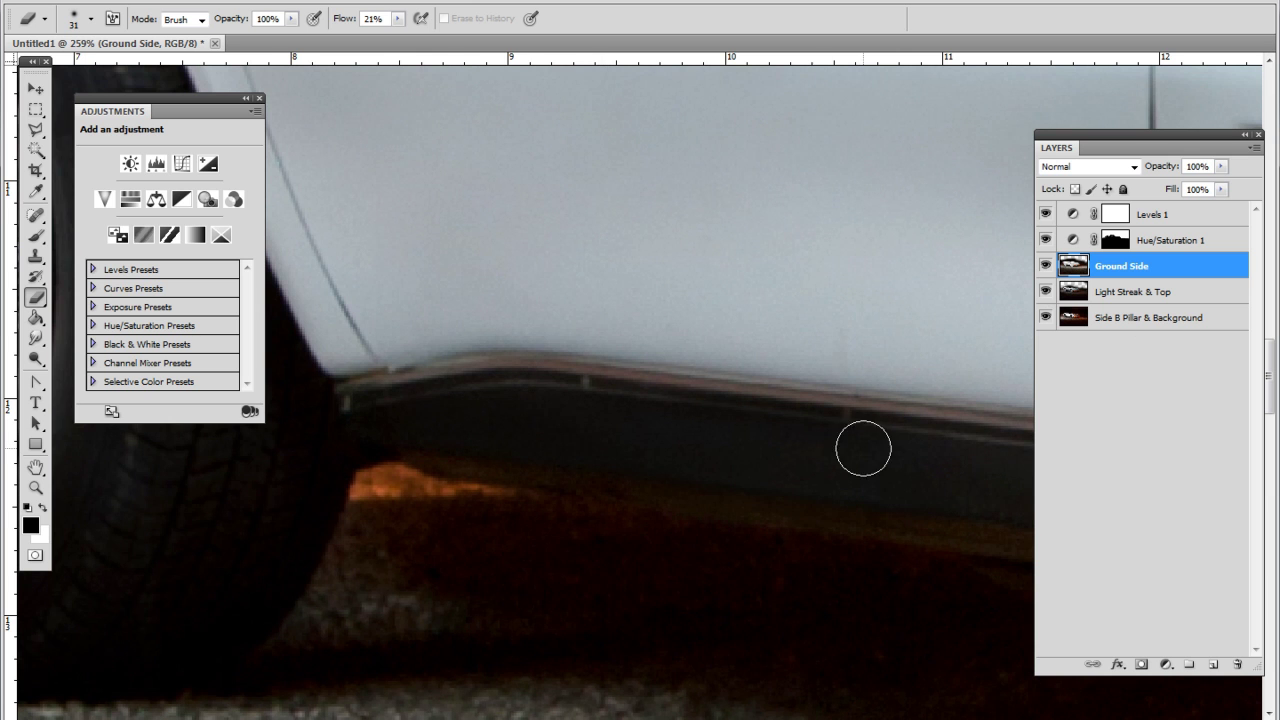
pyautogui.moveTo(845, 448); pyautogui.dragTo(566, 401)
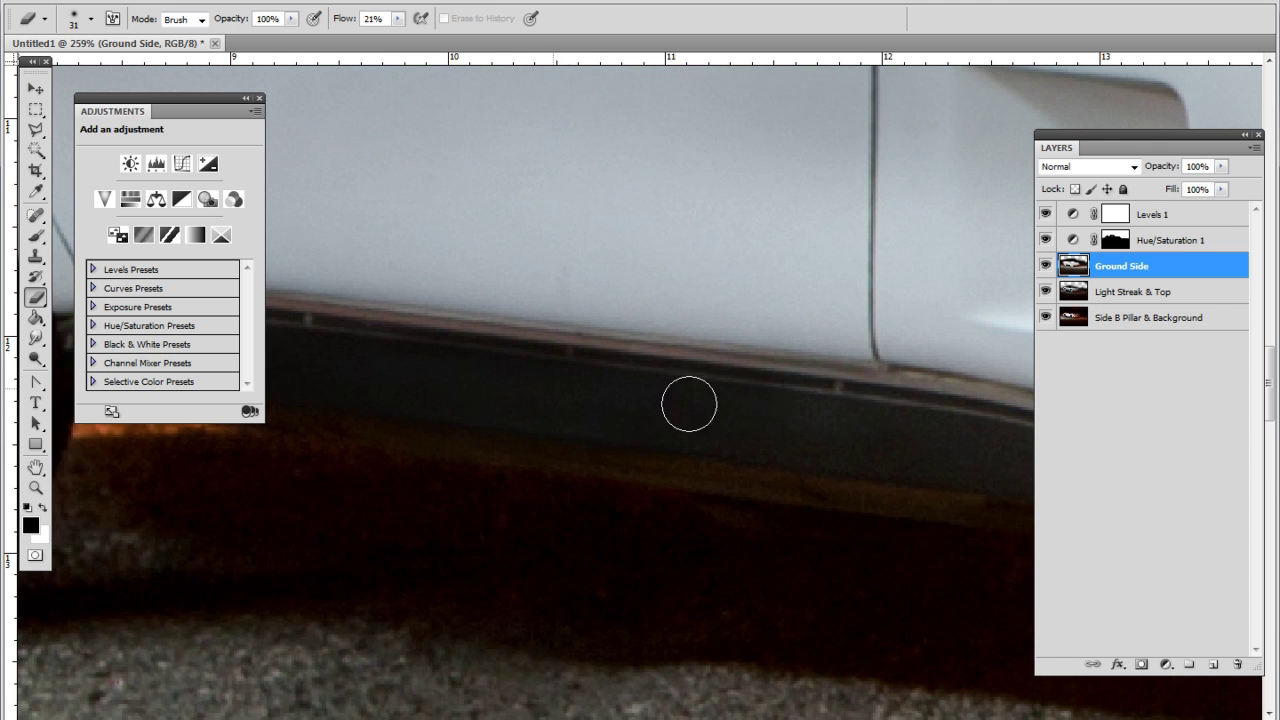
pyautogui.moveTo(823, 443); pyautogui.dragTo(482, 370)
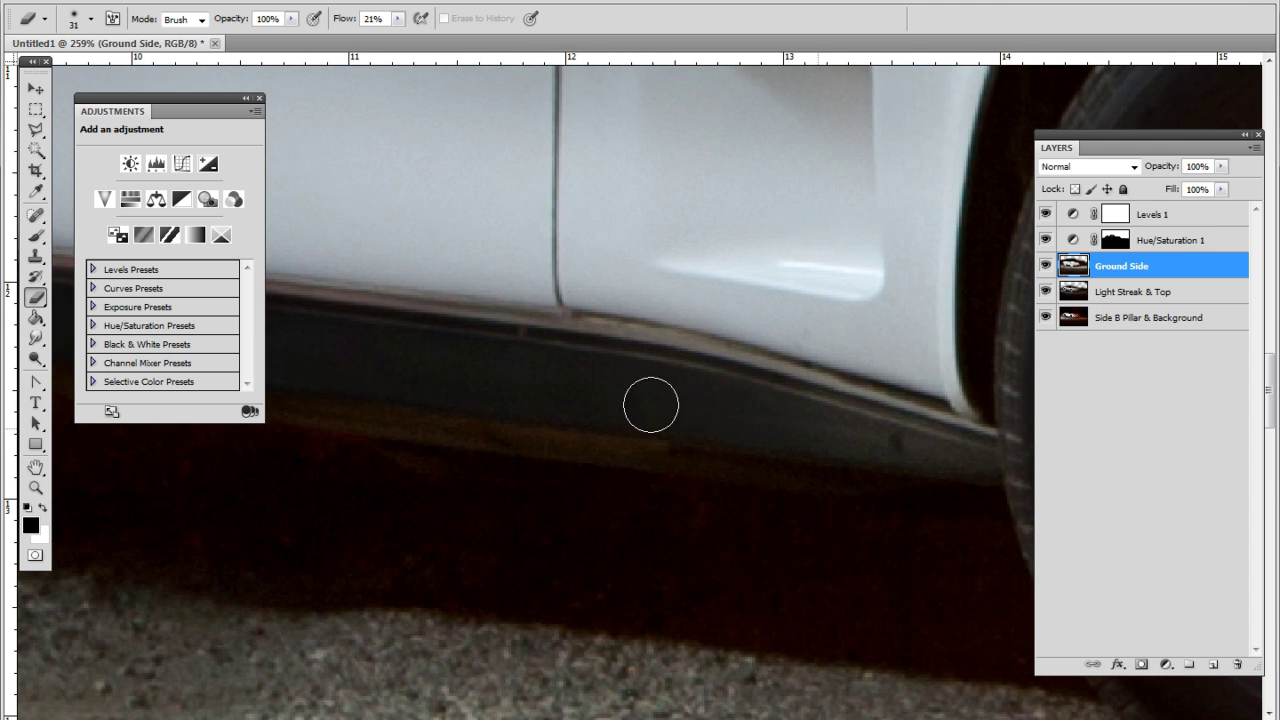
# - Erase across the door below the body line on Ground Side with a soft 54 px Eraser at 7% flow
pyautogui.press('z')
pyautogui.rightClick(378, 262)
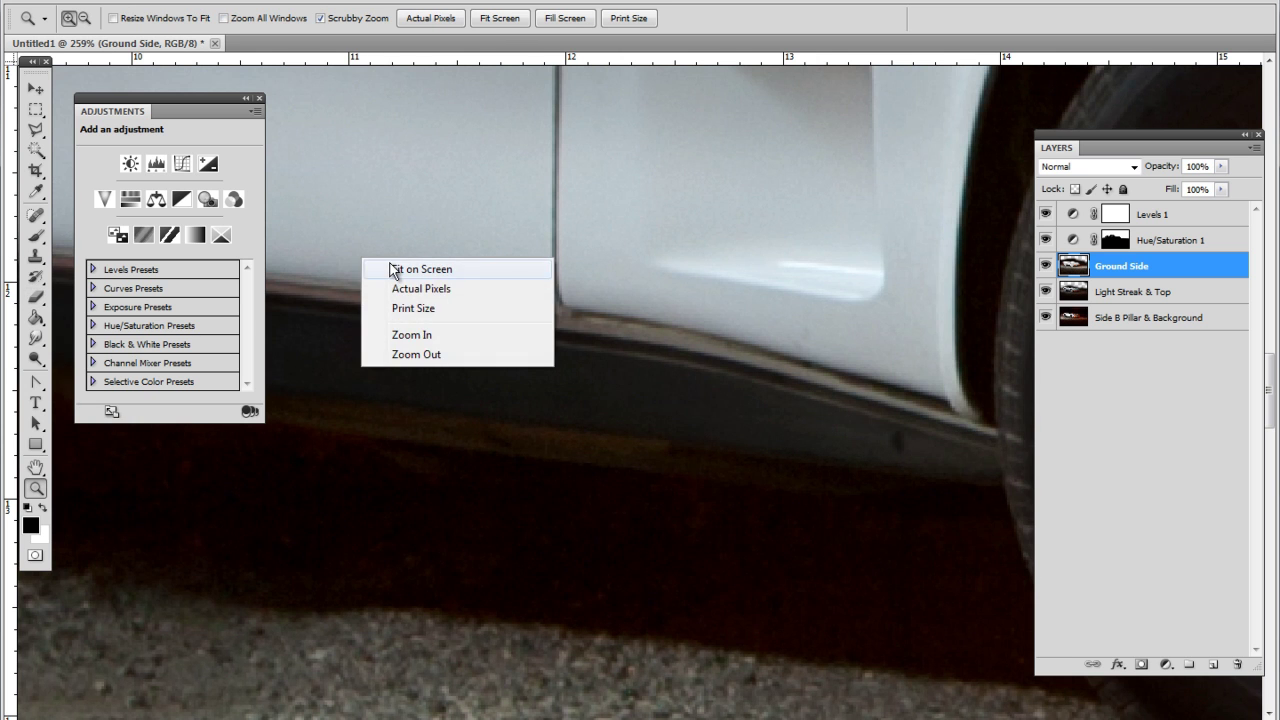
pyautogui.click(393, 268)
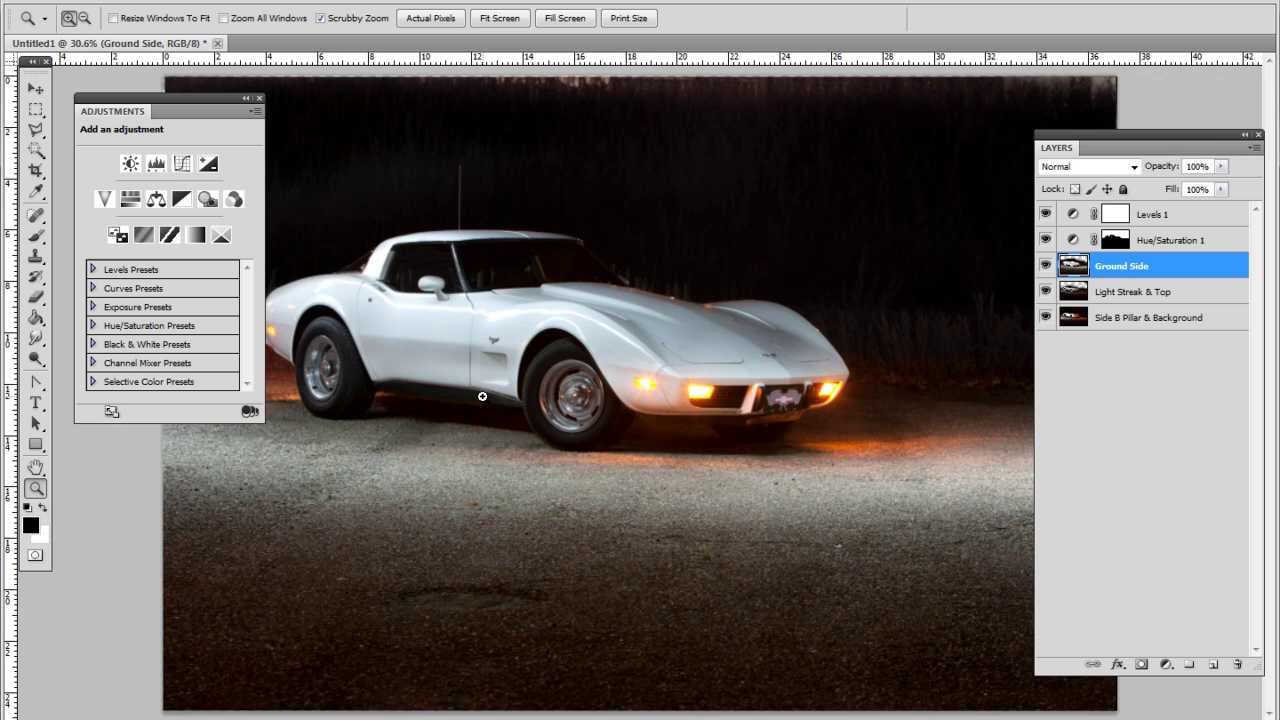
pyautogui.moveTo(427, 370); pyautogui.dragTo(586, 331)
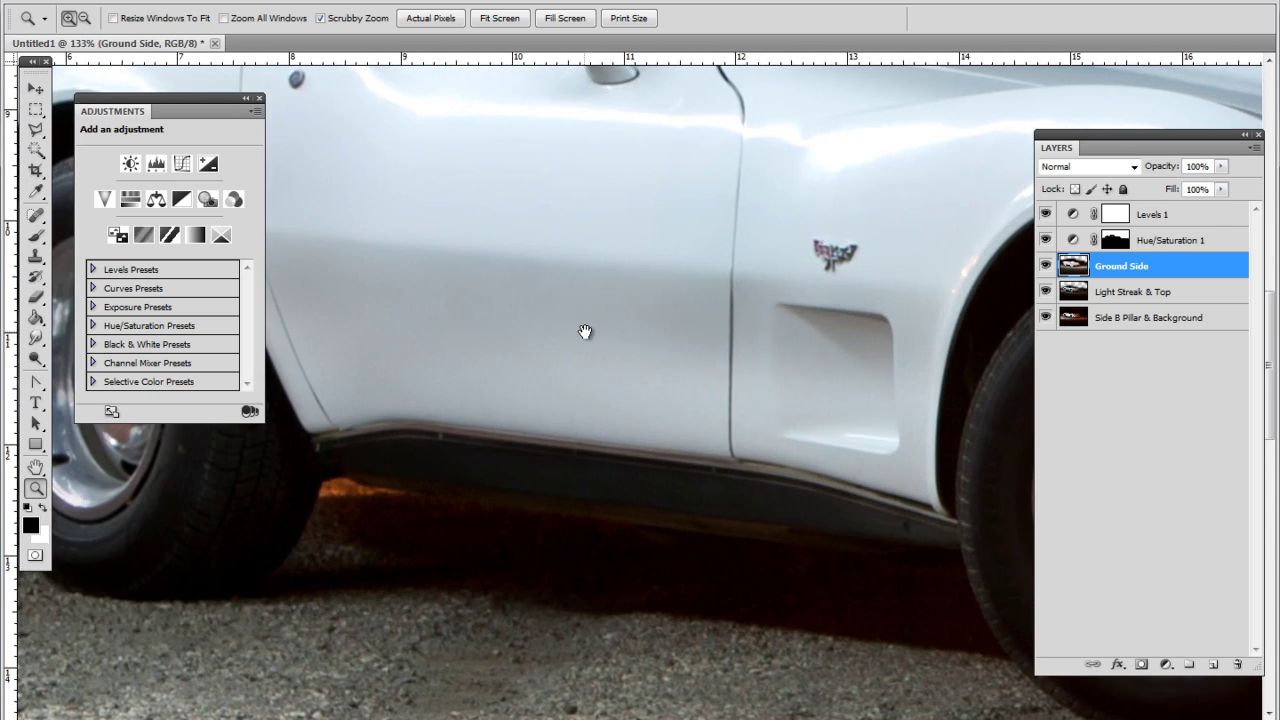
pyautogui.rightClick(563, 296)
pyautogui.click(35, 297)
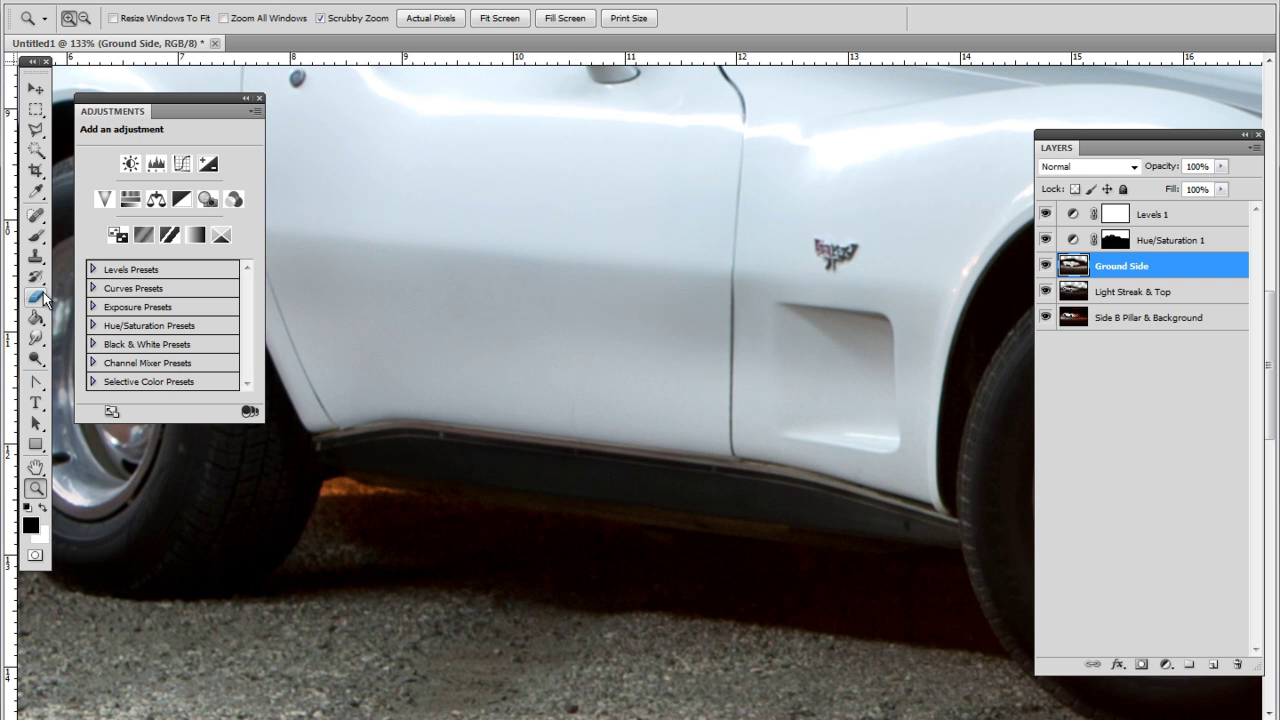
pyautogui.click(35, 297)
pyautogui.rightClick(600, 244)
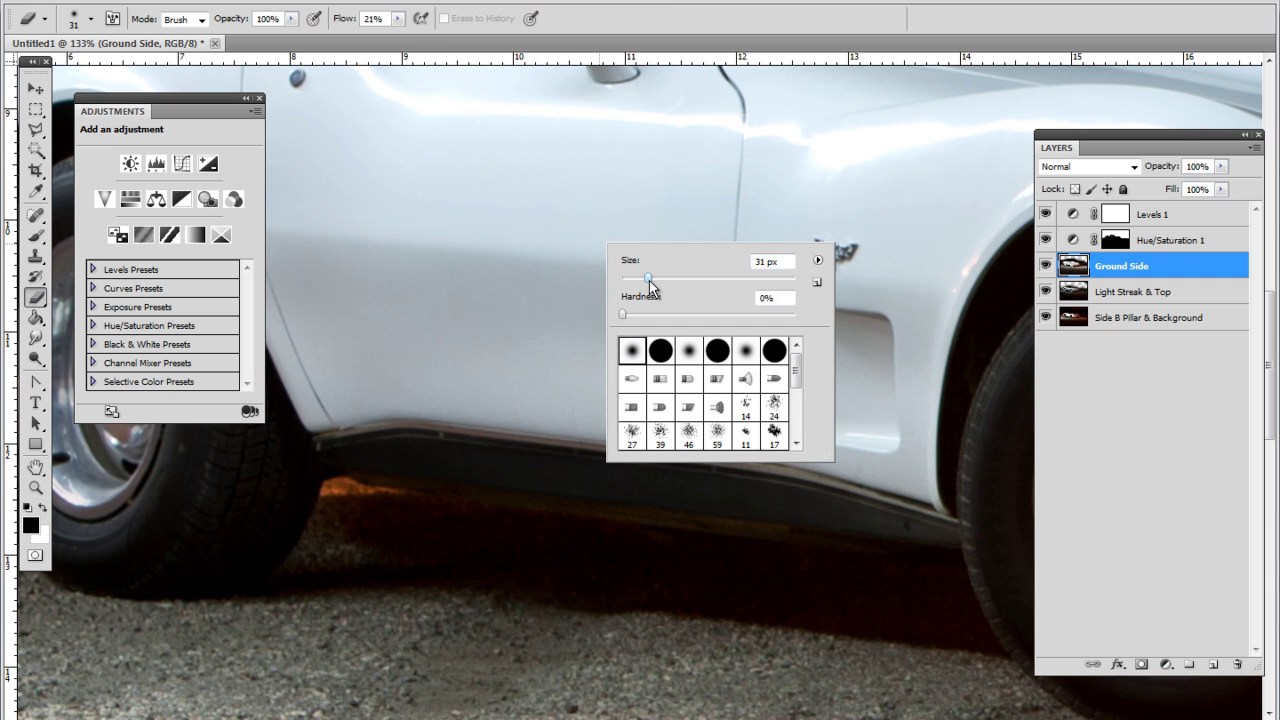
pyautogui.moveTo(649, 280); pyautogui.dragTo(667, 279)
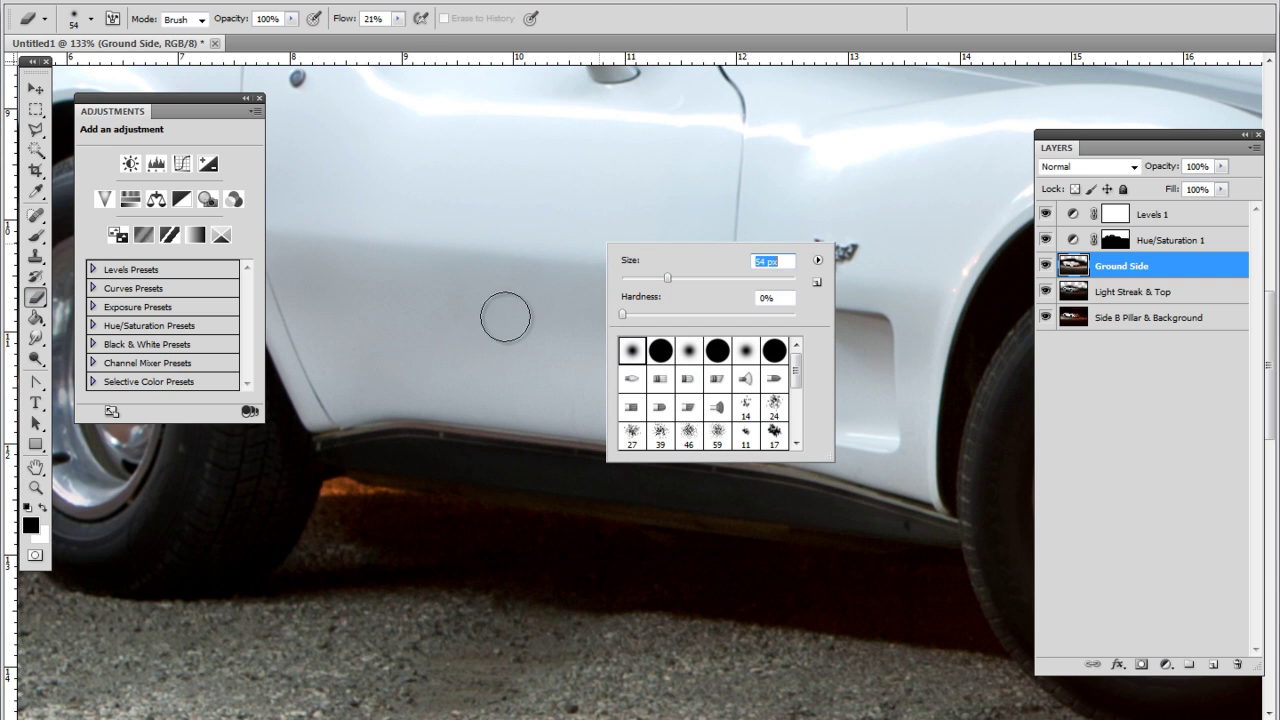
pyautogui.click(398, 20)
pyautogui.moveTo(387, 37); pyautogui.dragTo(386, 37)
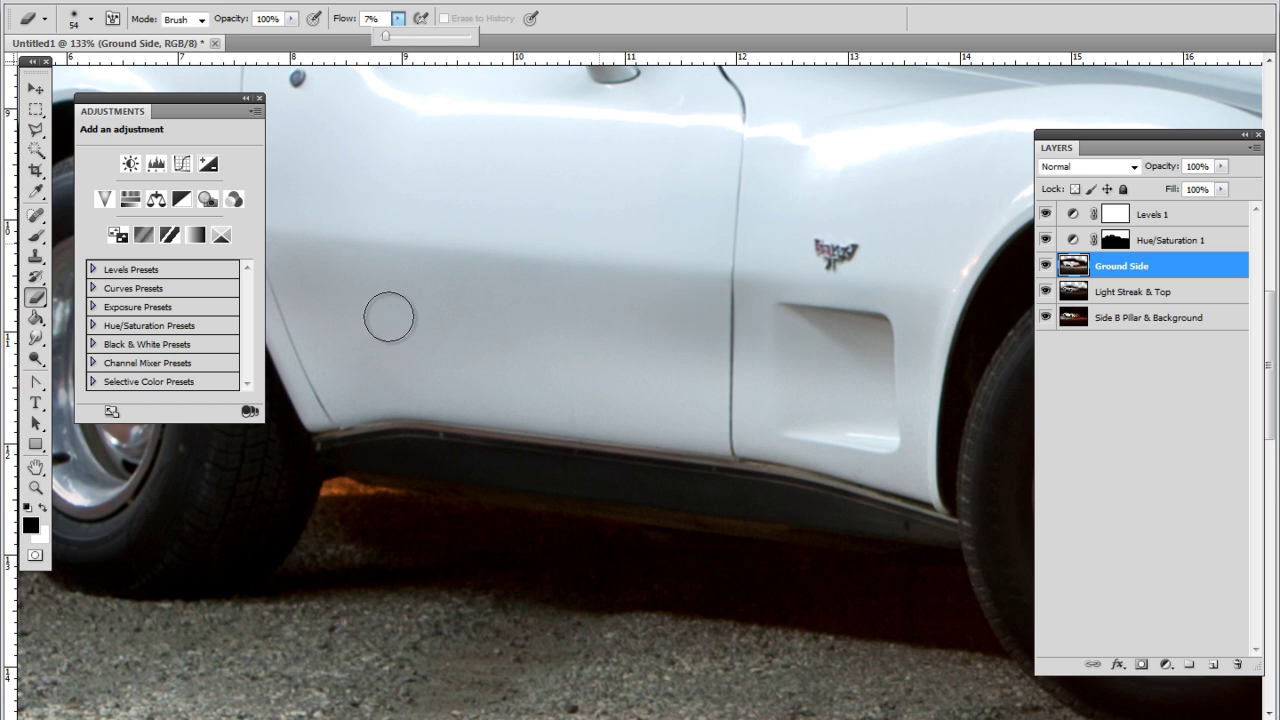
pyautogui.moveTo(735, 360); pyautogui.dragTo(366, 312)
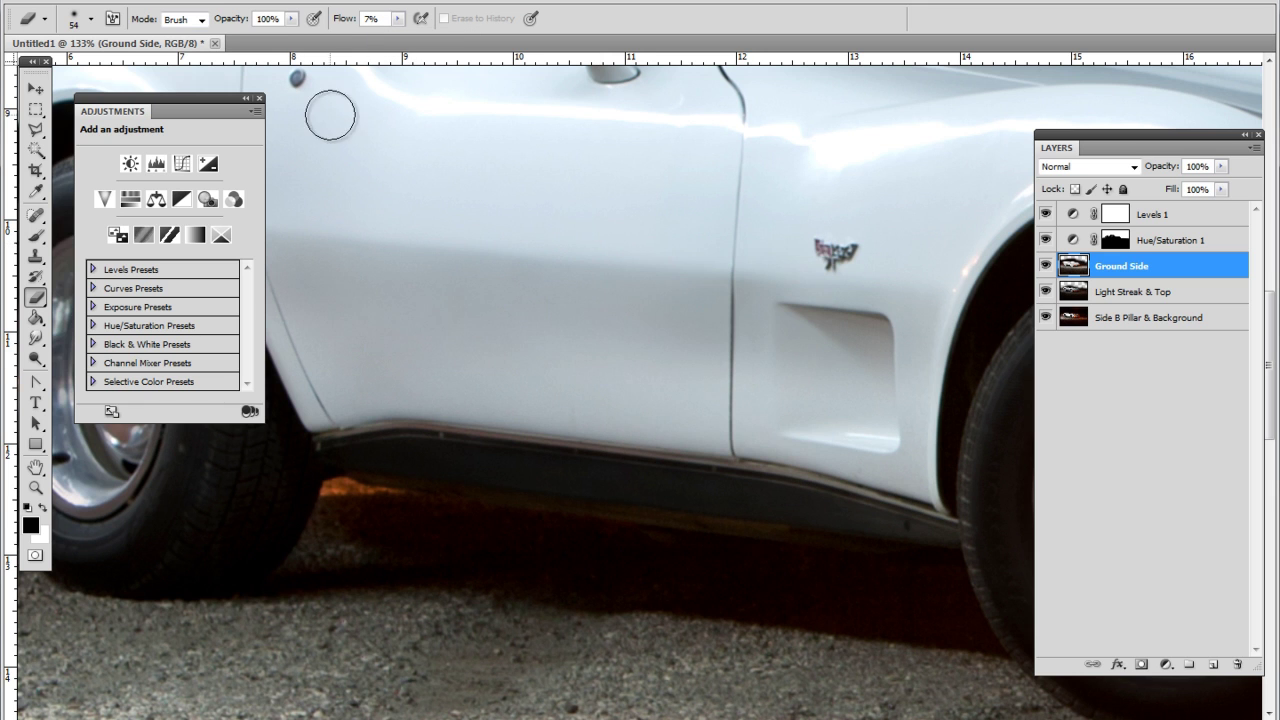
# - Blend the lower door and fender vent on Ground Side with a soft 72 px Eraser at 2% flow
pyautogui.scroll(-4, 391, 340)
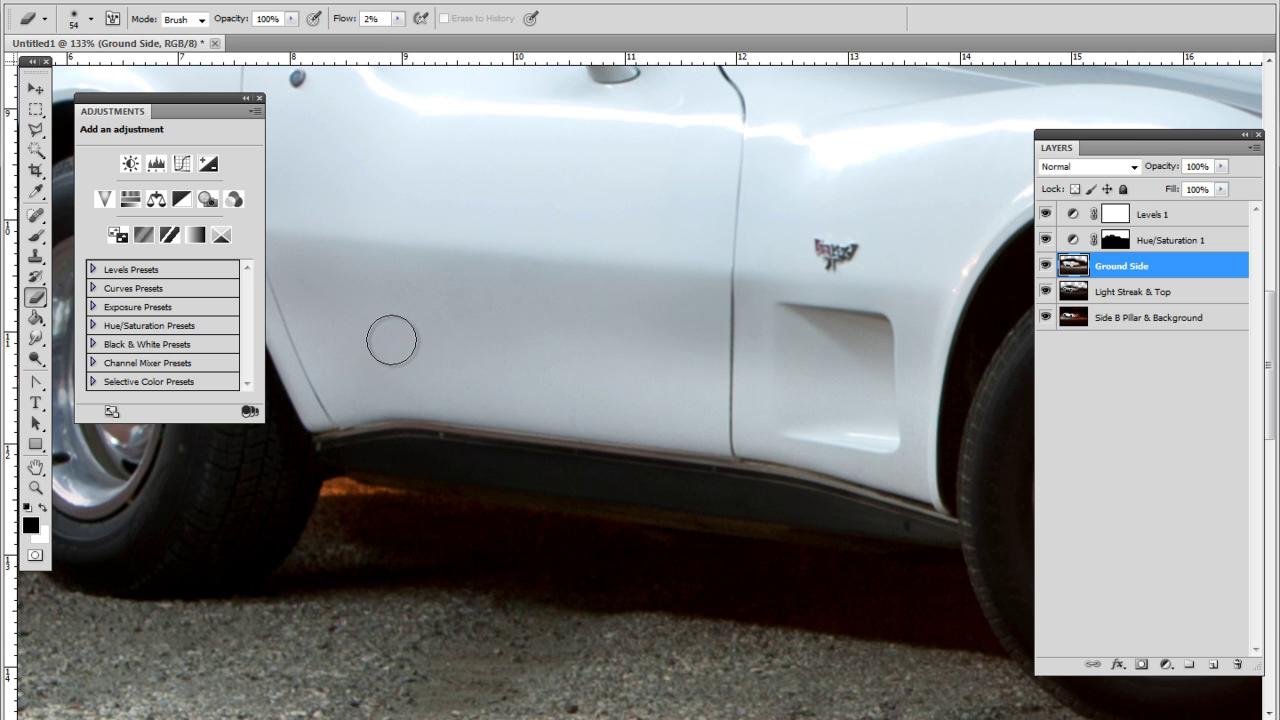
pyautogui.rightClick(608, 358)
pyautogui.moveTo(666, 393); pyautogui.dragTo(688, 399)
pyautogui.press('Return')
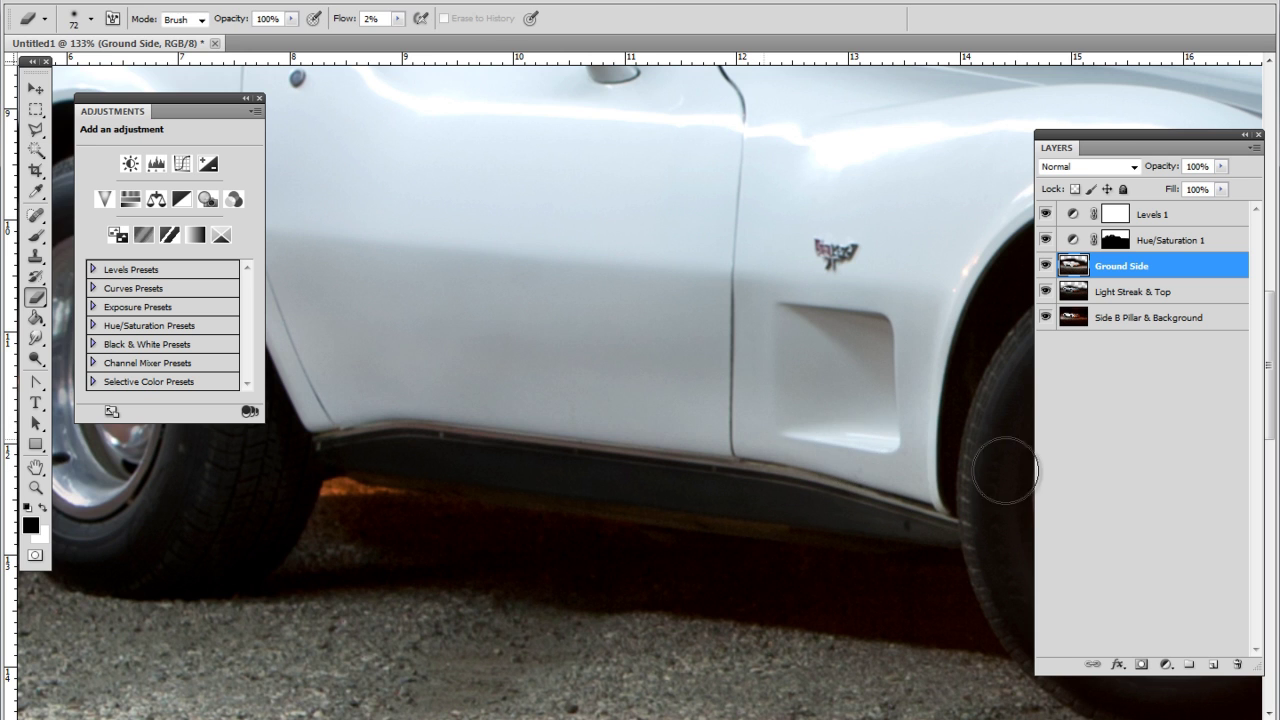
# - Compare the full composite with the Ground Side layer hidden and shown, examining the car's side, front lights and ground
pyautogui.press('z')
pyautogui.rightClick(472, 387)
pyautogui.click(503, 395)
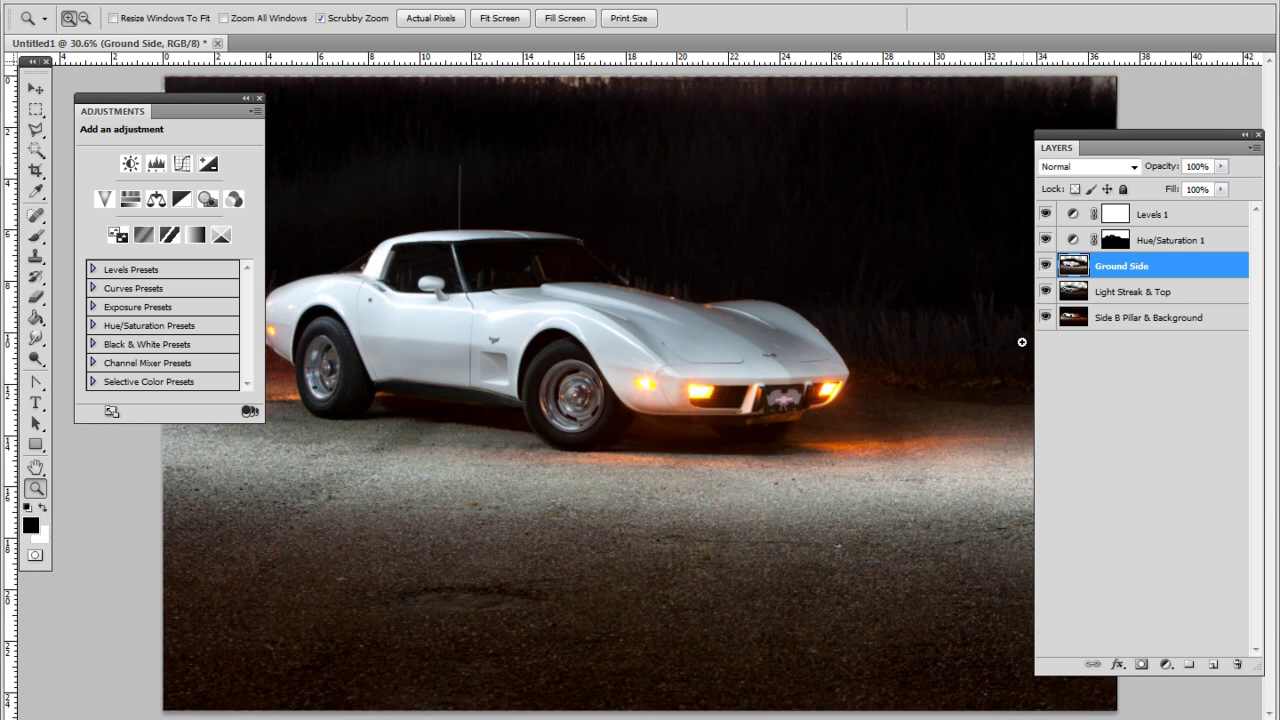
pyautogui.click(1045, 267)
pyautogui.click(1045, 267)
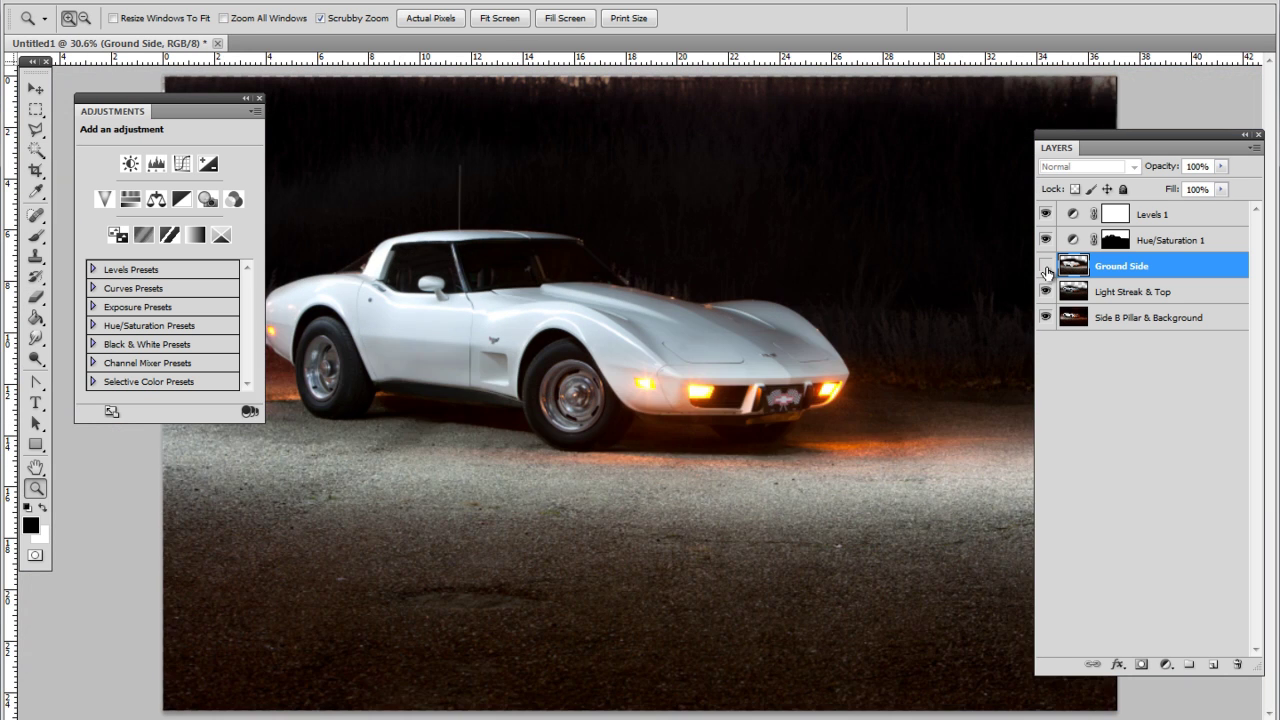
pyautogui.click(1045, 267)
pyautogui.click(1045, 267)
pyautogui.click(1045, 267)
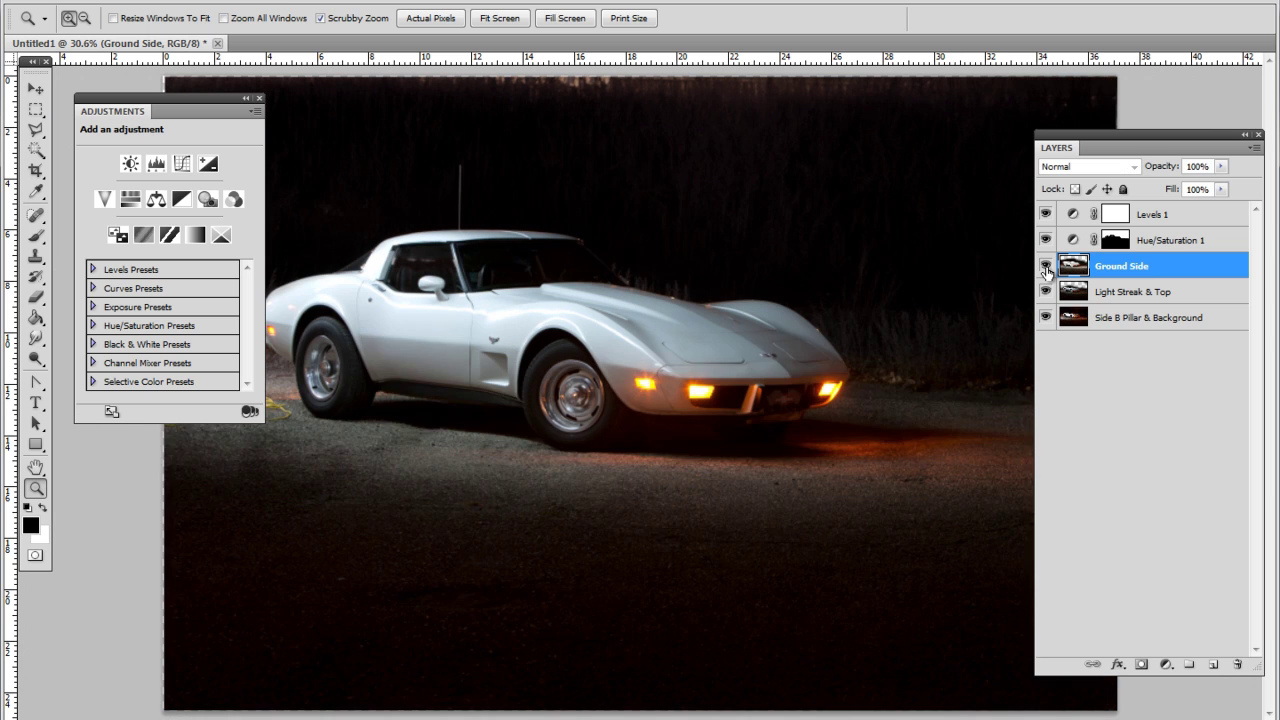
pyautogui.click(1045, 267)
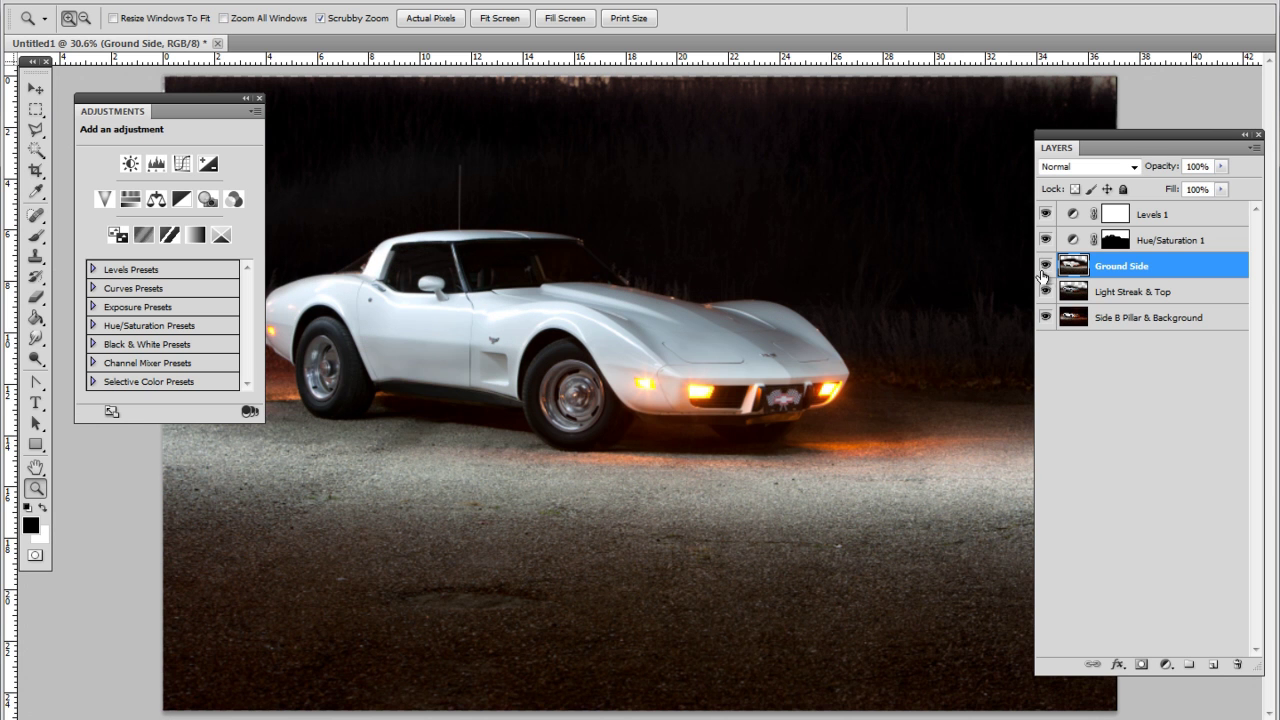
pyautogui.click(1045, 267)
pyautogui.click(1045, 267)
pyautogui.click(1045, 267)
pyautogui.click(1045, 267)
pyautogui.click(1045, 267)
pyautogui.click(1045, 267)
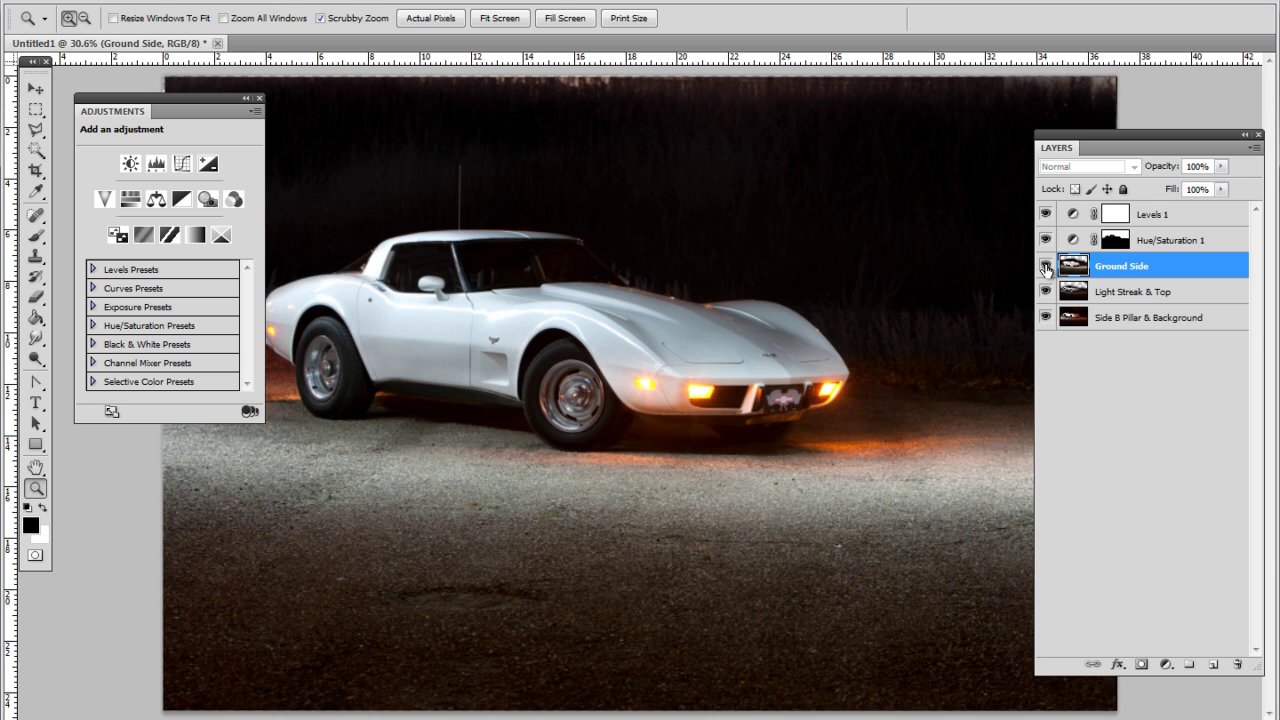
pyautogui.click(1045, 267)
pyautogui.click(1045, 267)
pyautogui.click(1045, 267)
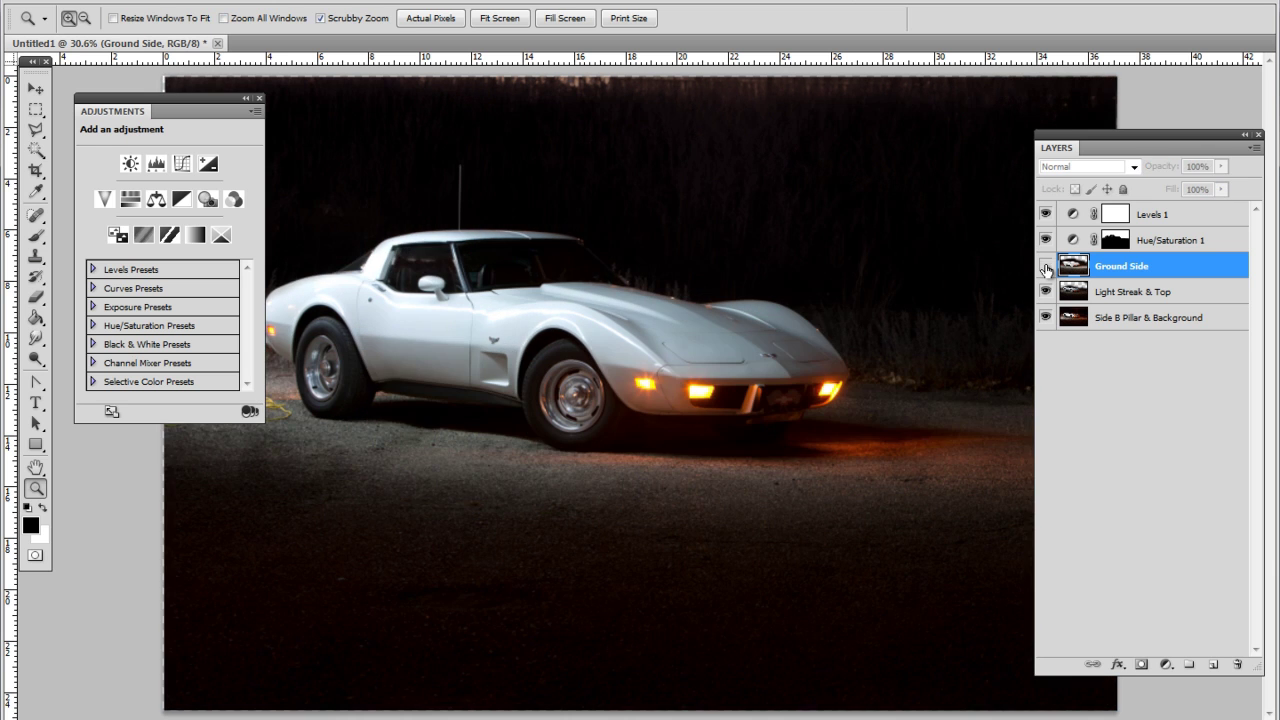
pyautogui.click(1044, 268)
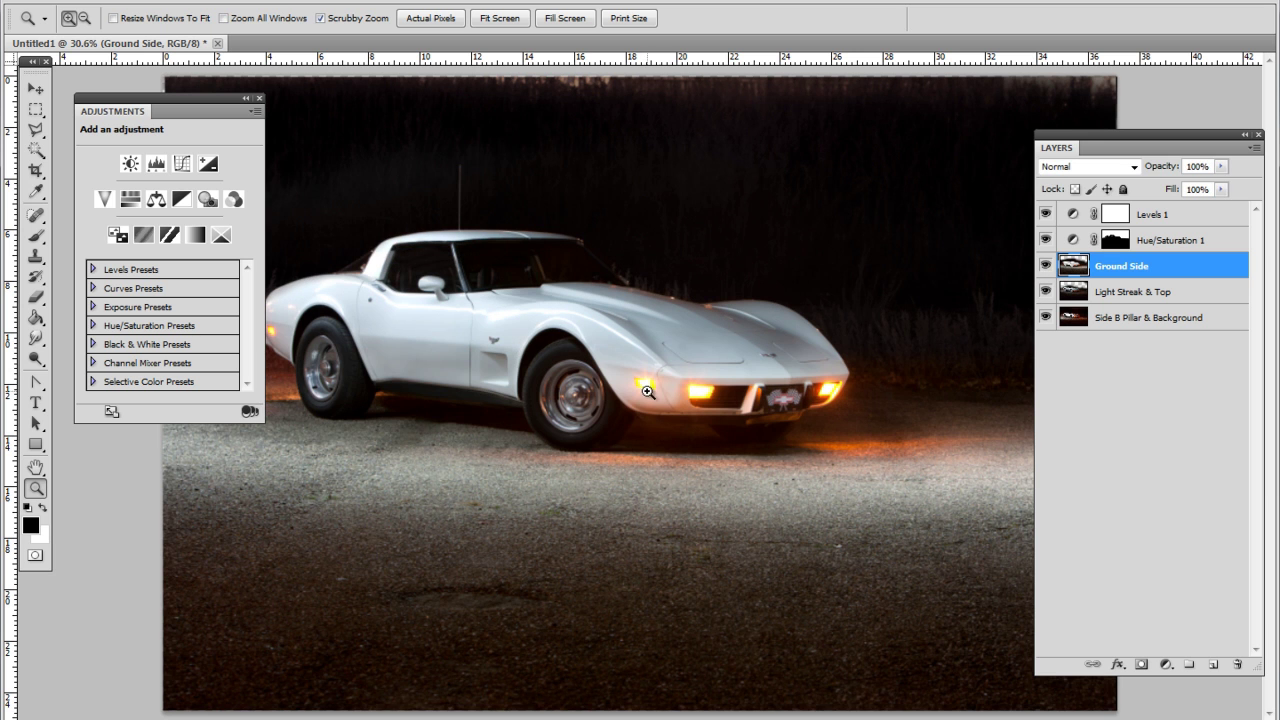
# - Lightly erase the Ground Side layer between the front turn signal and headlight with the 72 px Eraser at 2% flow
pyautogui.click(37, 297)
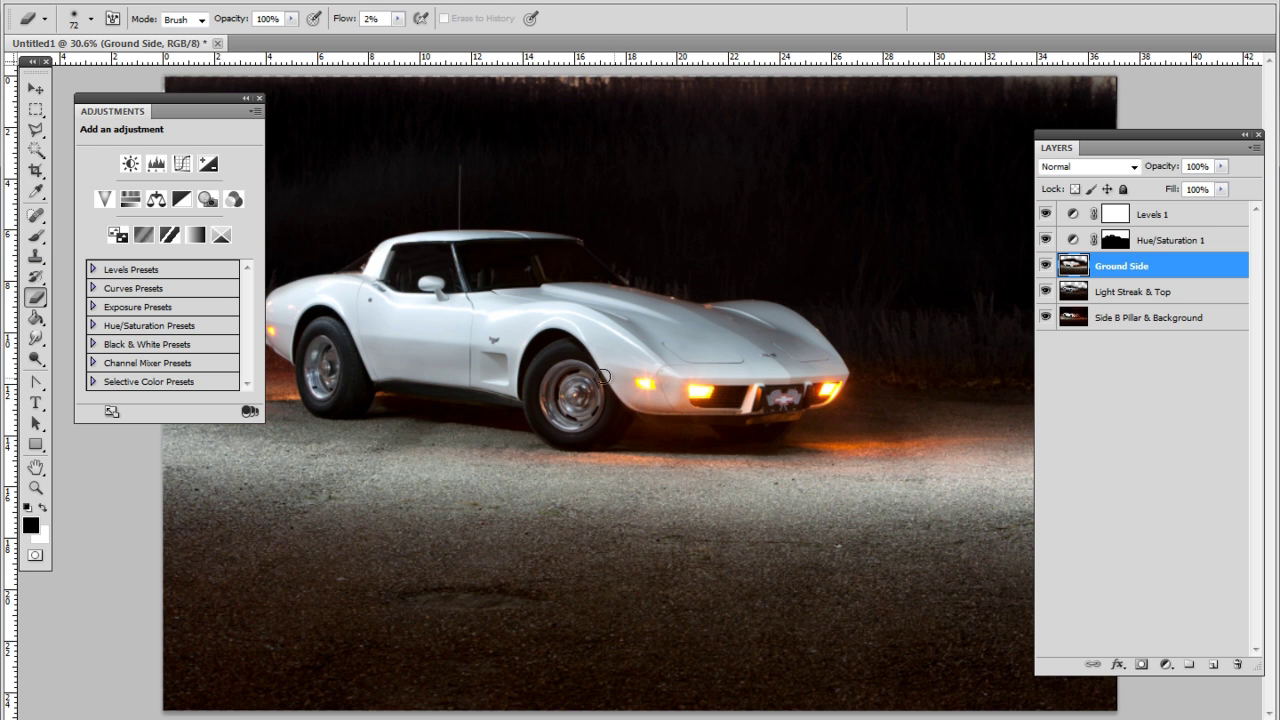
pyautogui.moveTo(676, 393); pyautogui.dragTo(662, 396)
# - Resize the whole image to a width of 1000 pixels with constrained proportions and view it at 100%
pyautogui.click(115, 4)
pyautogui.click(131, 112)
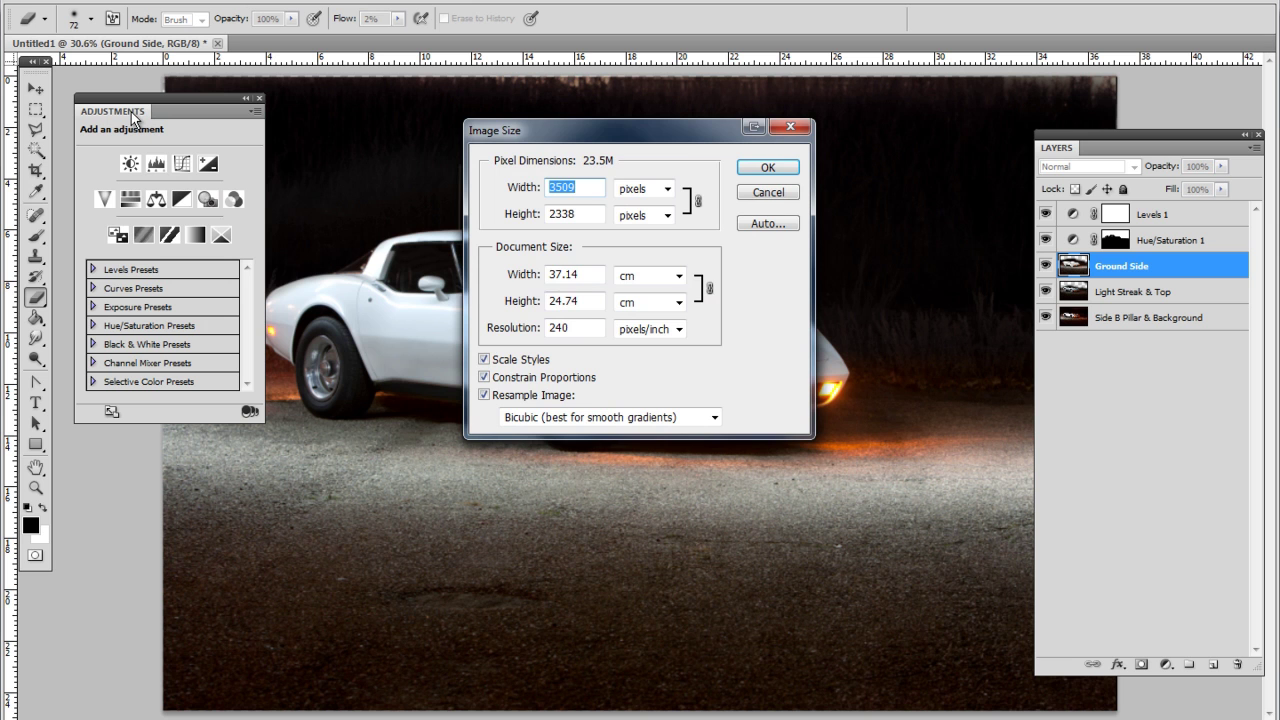
pyautogui.write('1000')
pyautogui.press('Return')
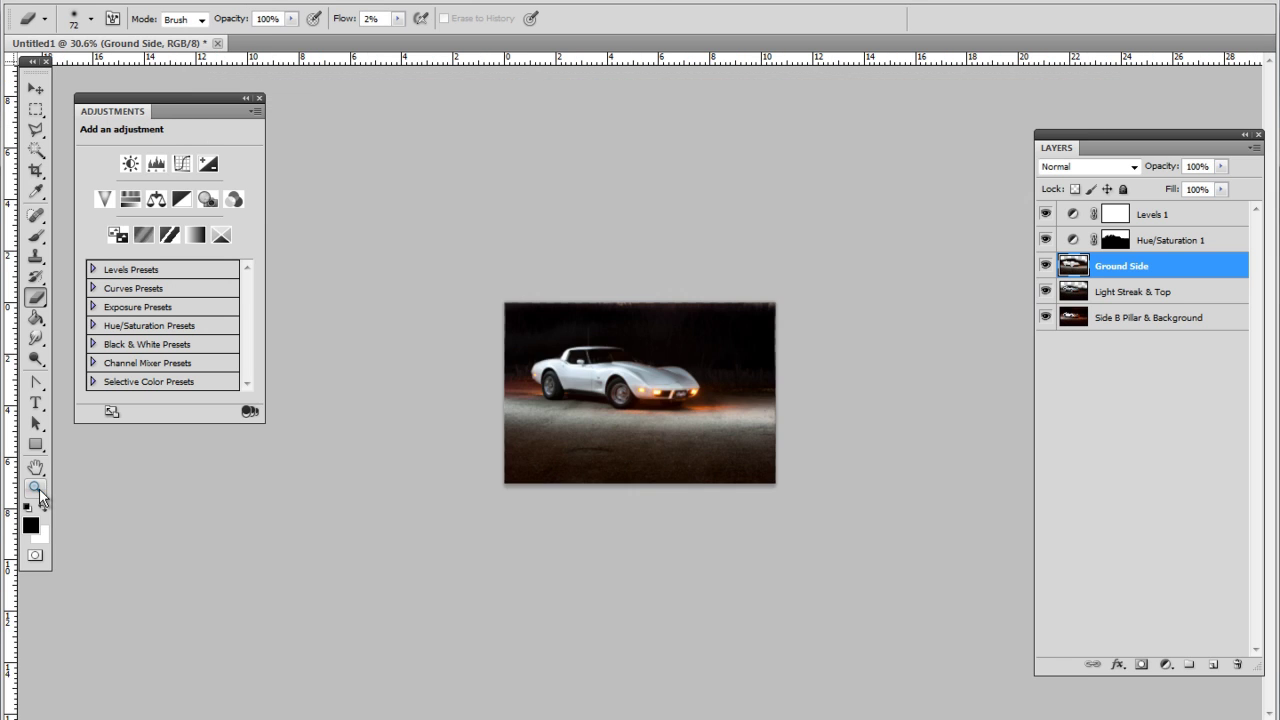
pyautogui.doubleClick(37, 488)
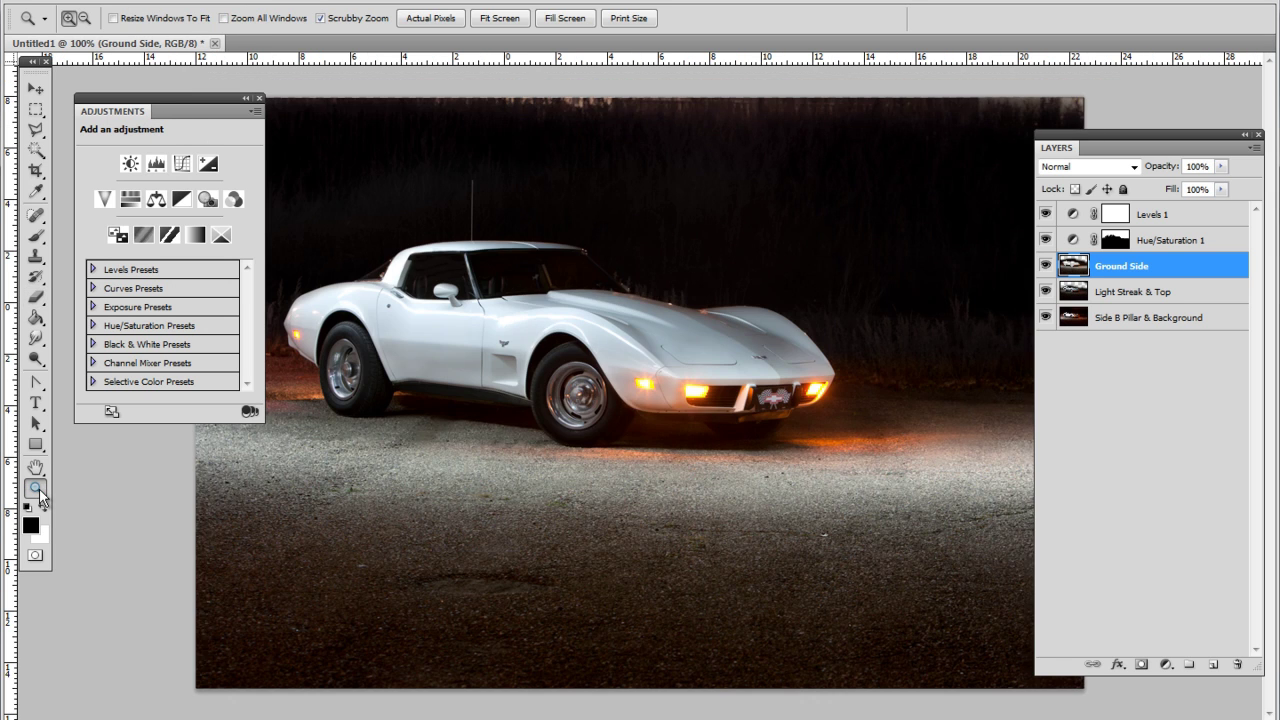